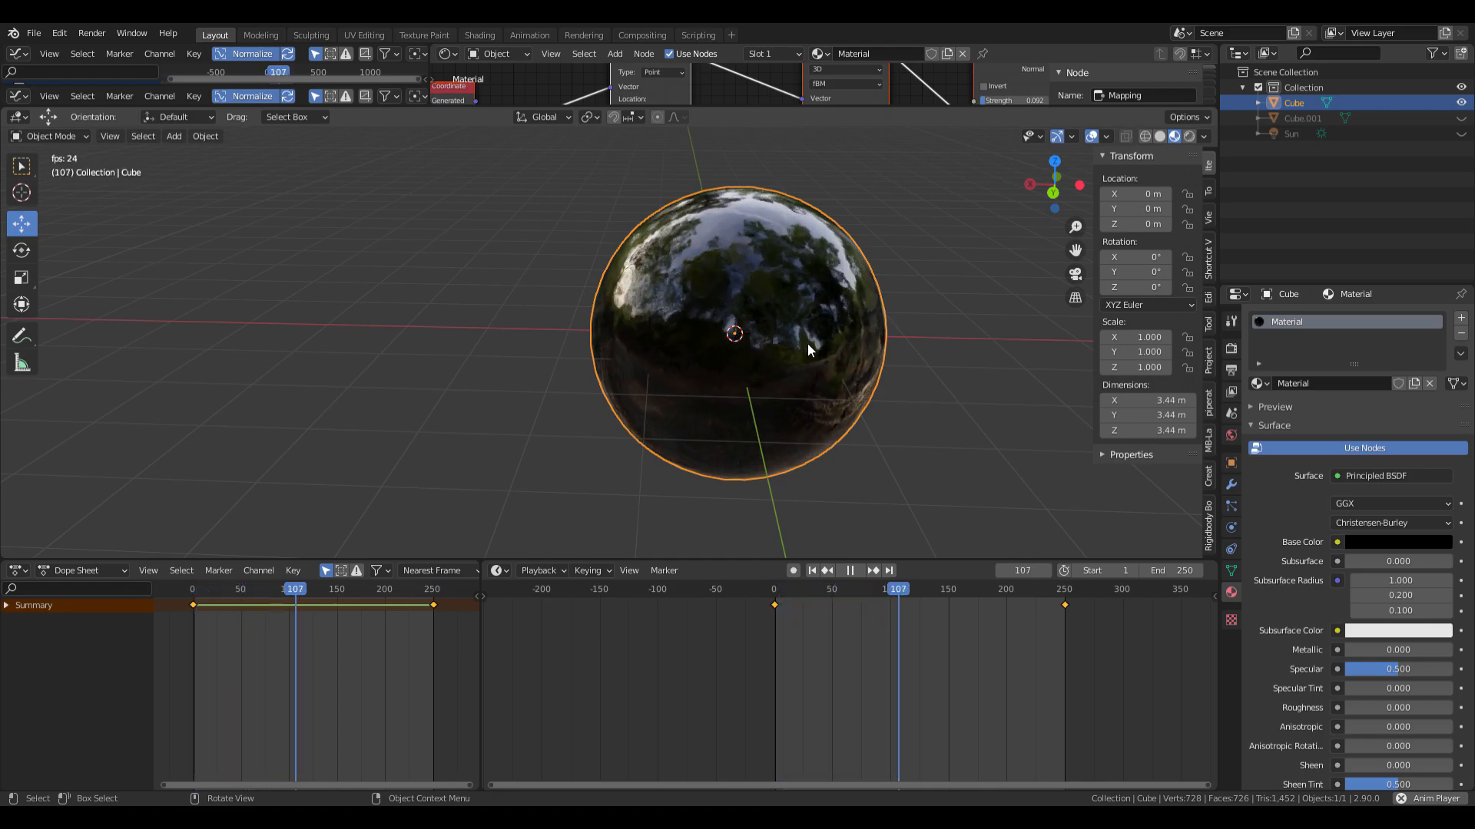
# Scrub through the timeline and play the animation to examine the moving reflections on the glossy sphere.
pyautogui.click(849, 570)
pyautogui.moveTo(971, 594); pyautogui.dragTo(837, 624)
pyautogui.press('space')
pyautogui.press('space')
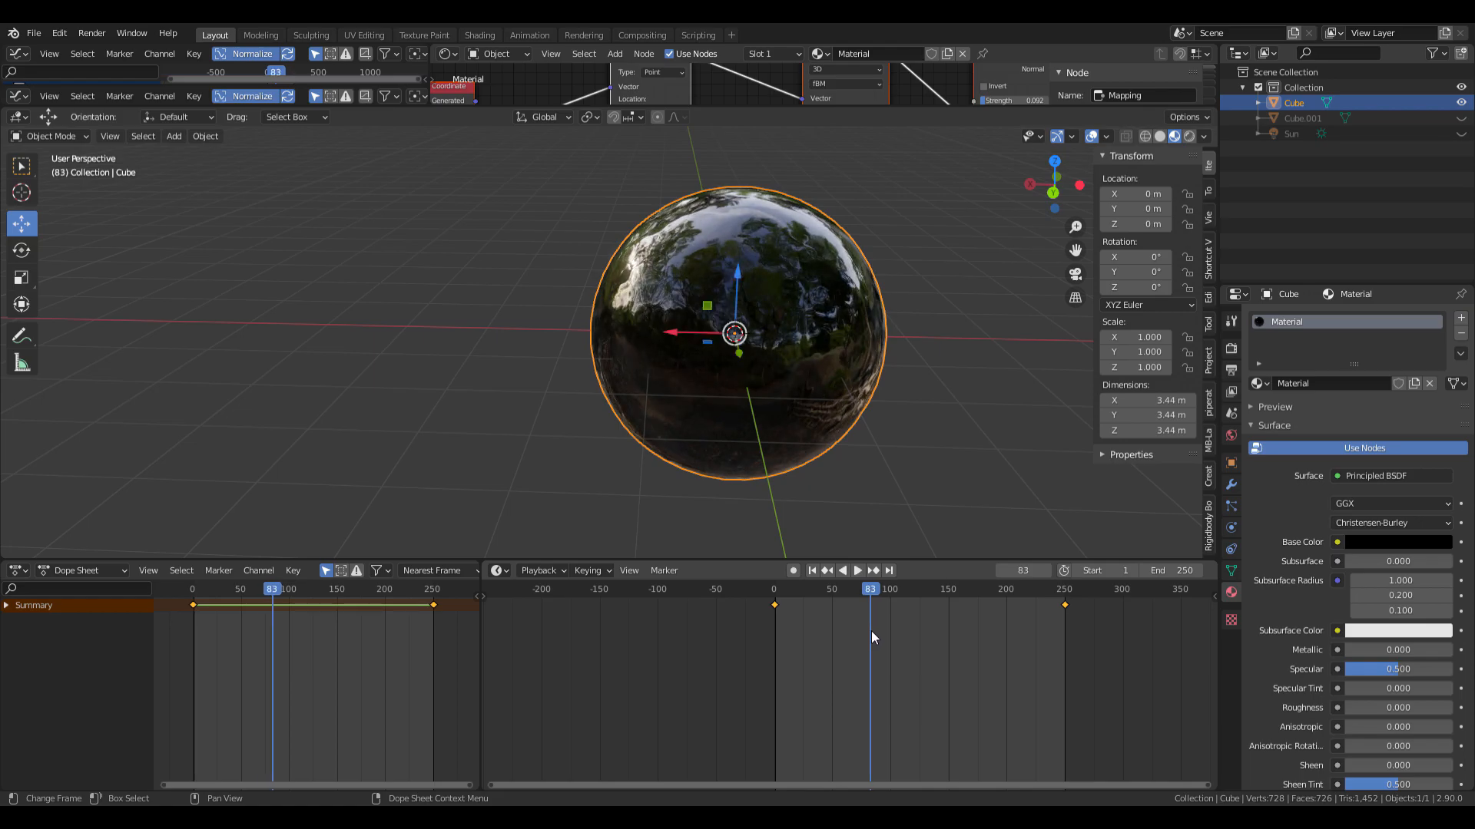
pyautogui.press('space')
pyautogui.moveTo(522, 177); pyautogui.dragTo(567, 184, button='middle')
pyautogui.scroll(4, 488, 177)
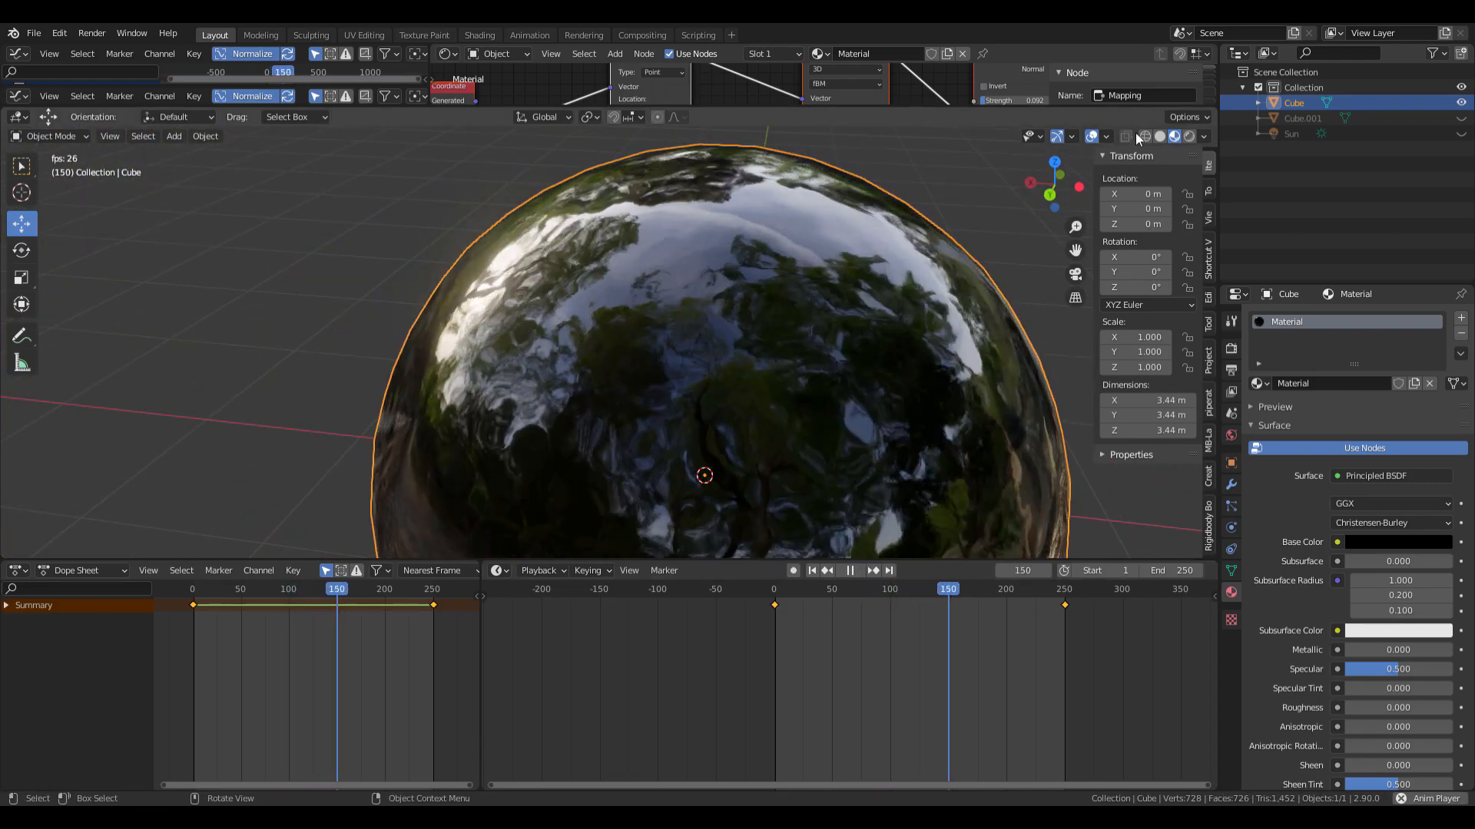
# Examine the animated sphere in Rendered shading, and return the viewport to Material Preview.
pyautogui.click(1190, 136)
pyautogui.moveTo(734, 318)
pyautogui.mouseDown(button='middle')
pyautogui.moveTo(662, 280)
pyautogui.moveTo(660, 304)
pyautogui.moveTo(622, 306)
pyautogui.moveTo(777, 297)
pyautogui.moveTo(776, 326)
pyautogui.moveTo(704, 376)
pyautogui.mouseUp(button='middle')
pyautogui.scroll(4, 624, 304)
pyautogui.scroll(-4, 722, 356)
pyautogui.scroll(2, 764, 353)
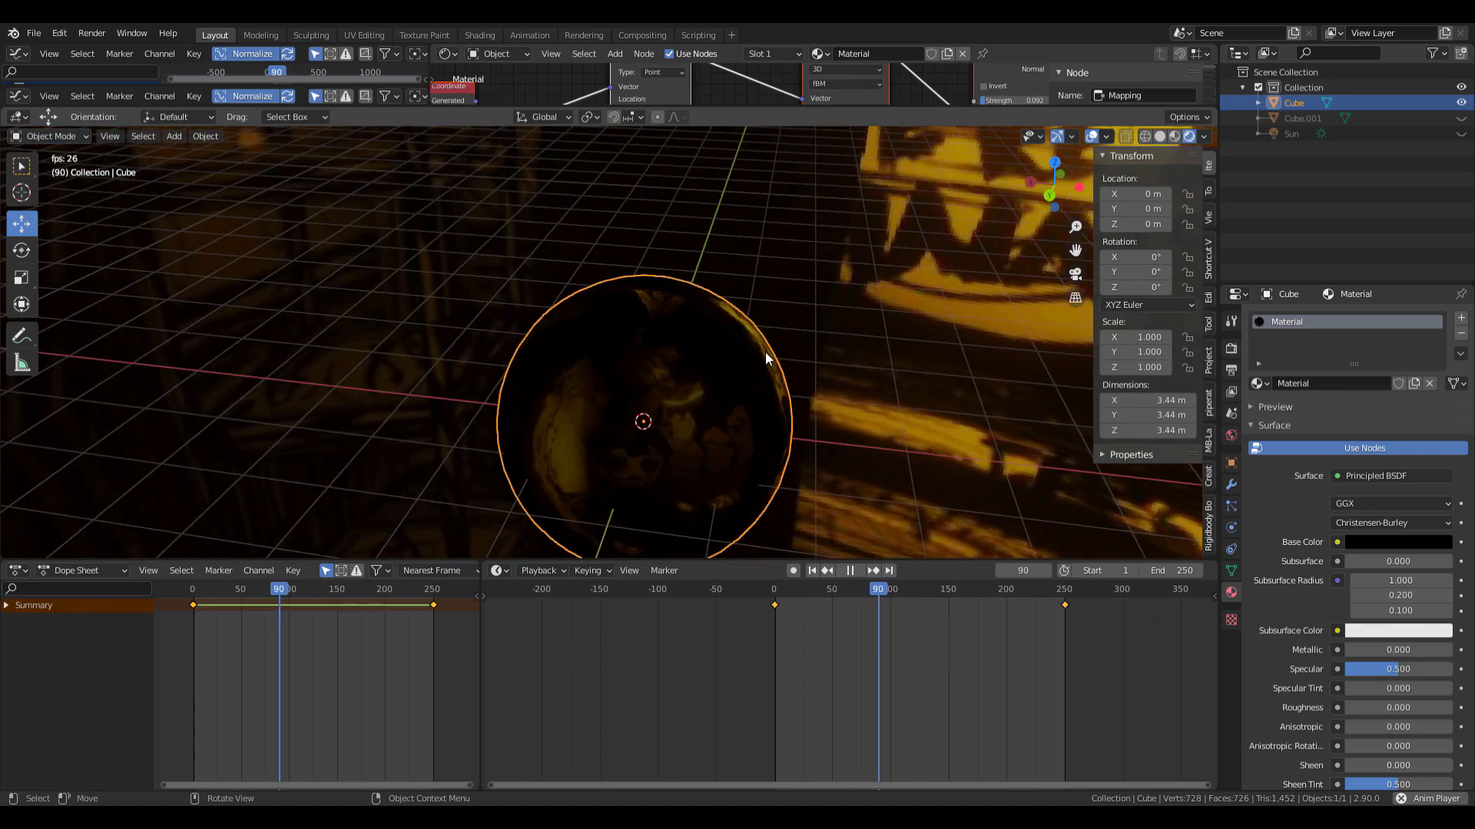
pyautogui.click(1174, 135)
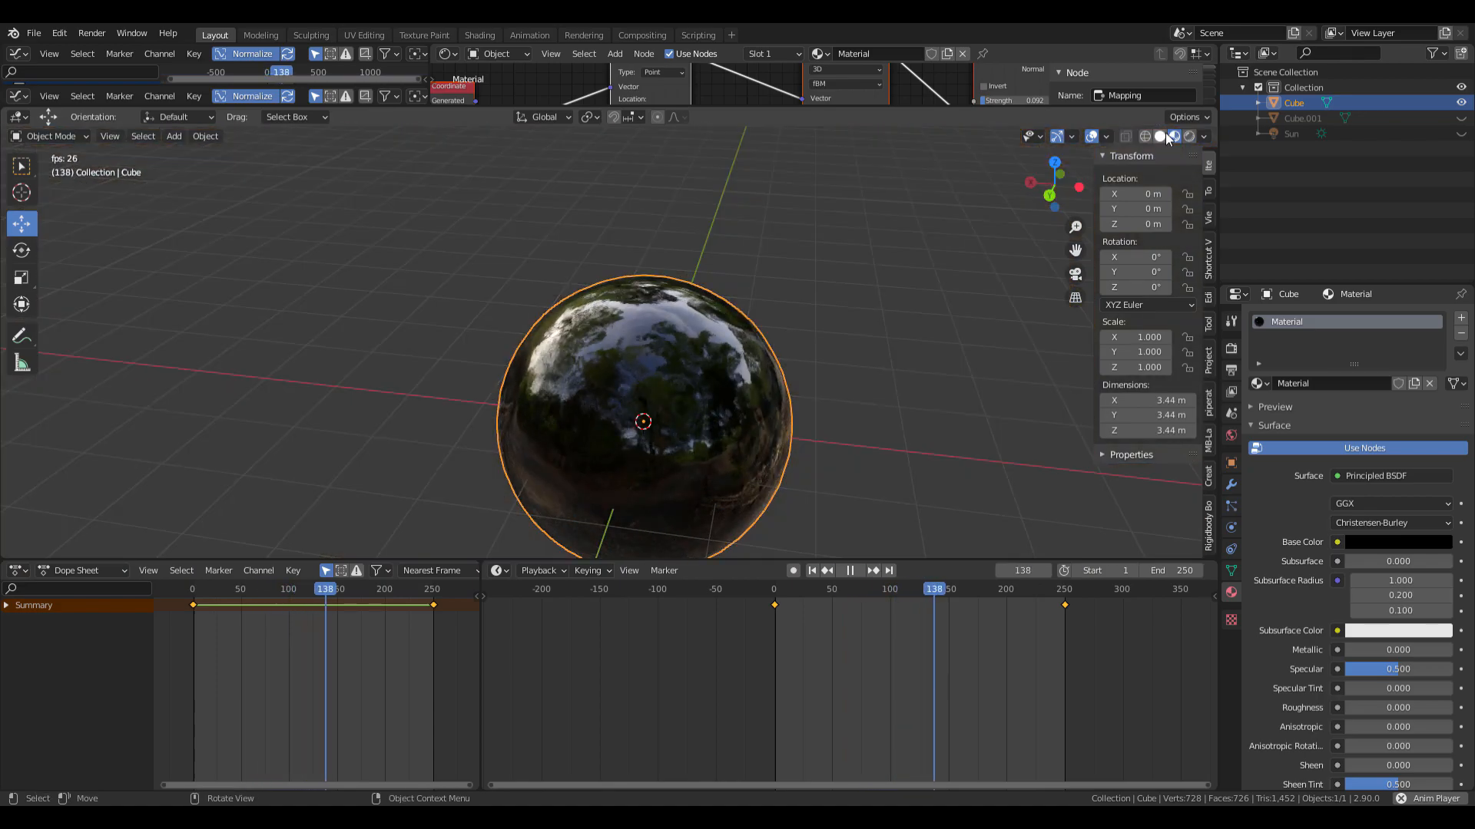
pyautogui.scroll(-3, 768, 275)
pyautogui.scroll(7, 771, 269)
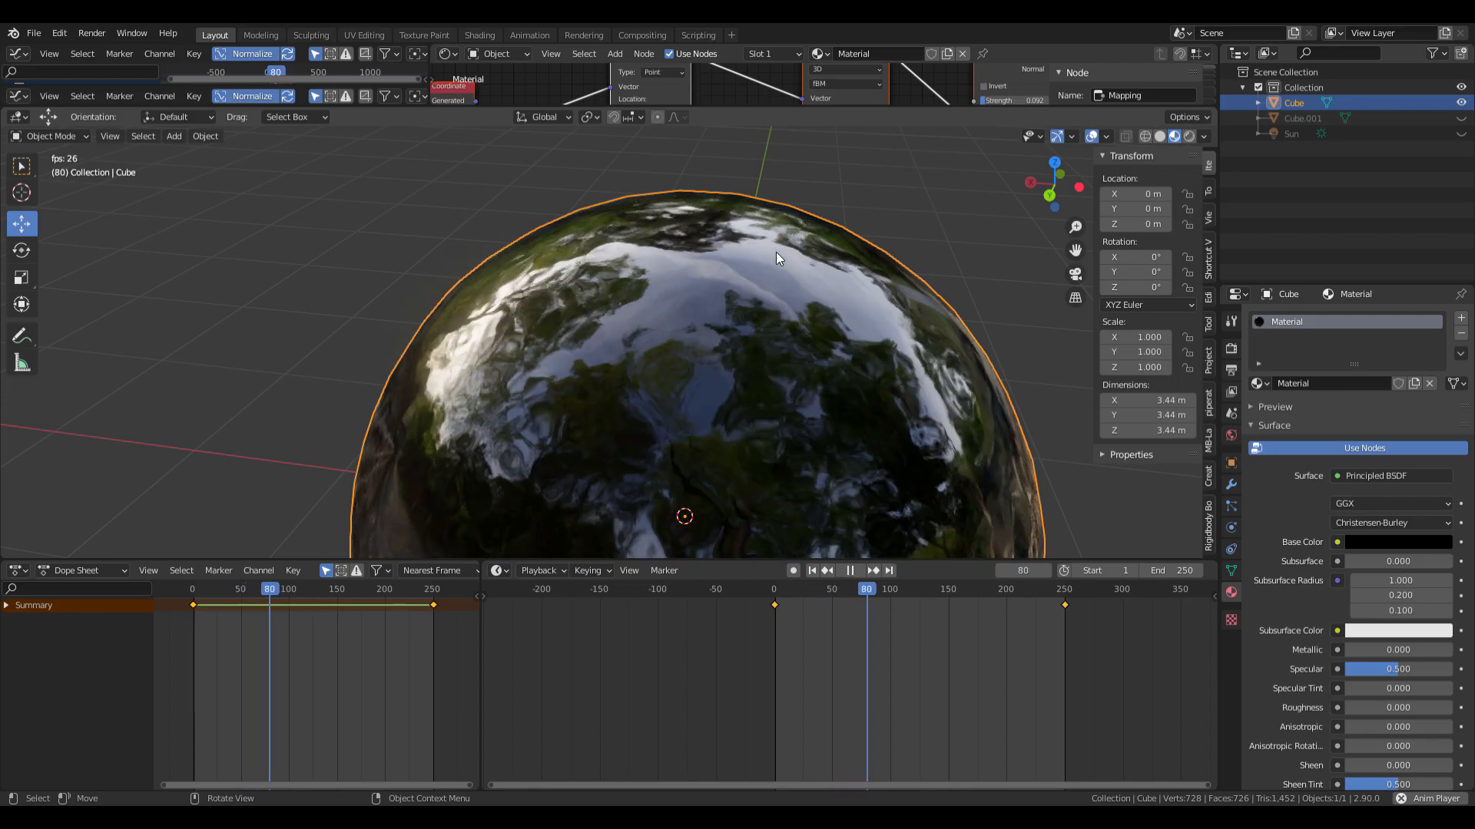
# Stop the playback, hide the Cube sphere, and unhide and select Cube.001.
pyautogui.click(847, 573)
pyautogui.scroll(-8, 783, 356)
pyautogui.click(1461, 102)
pyautogui.click(1461, 118)
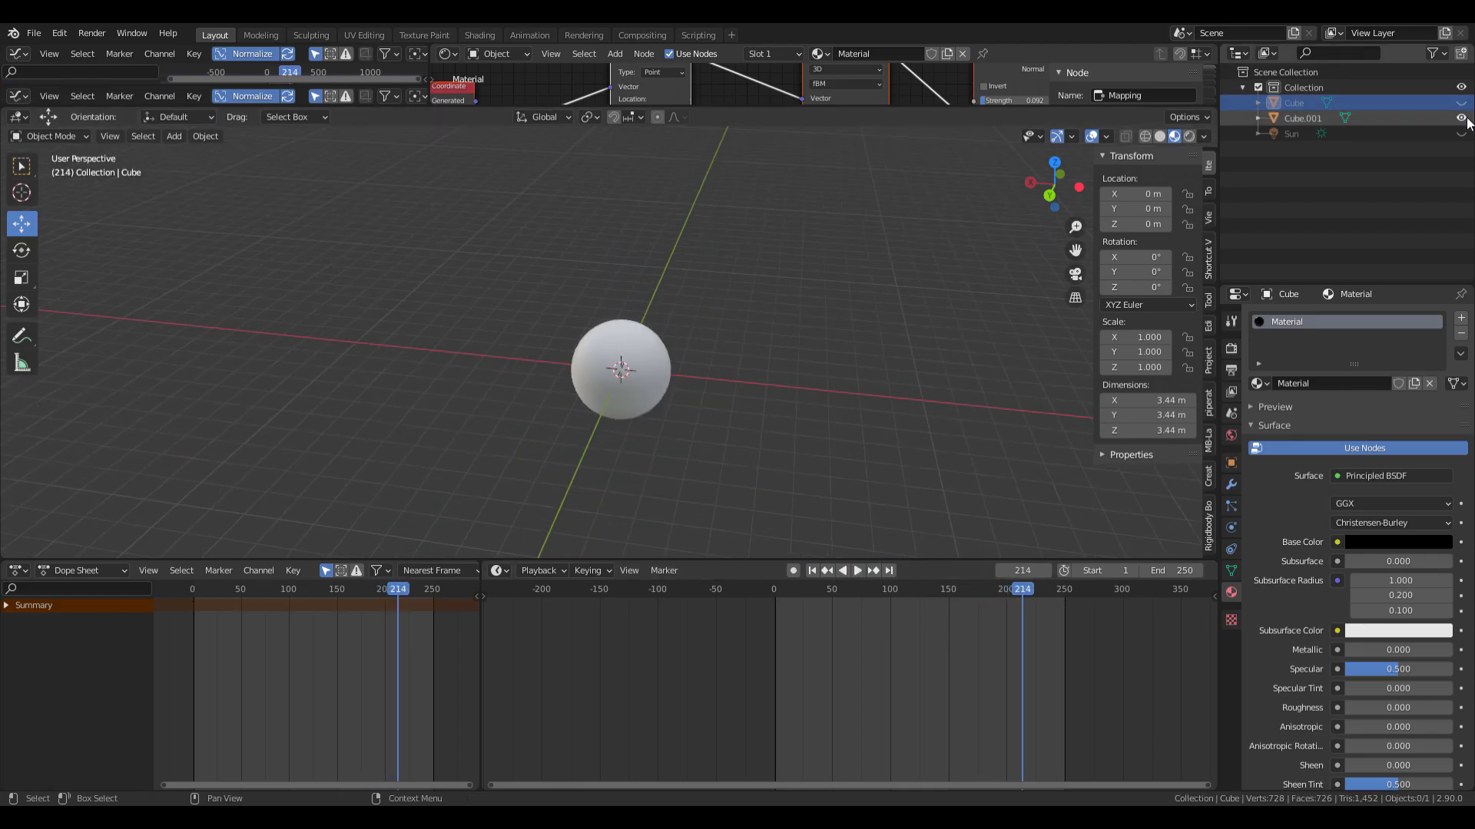
pyautogui.scroll(6, 637, 327)
pyautogui.scroll(-4, 651, 362)
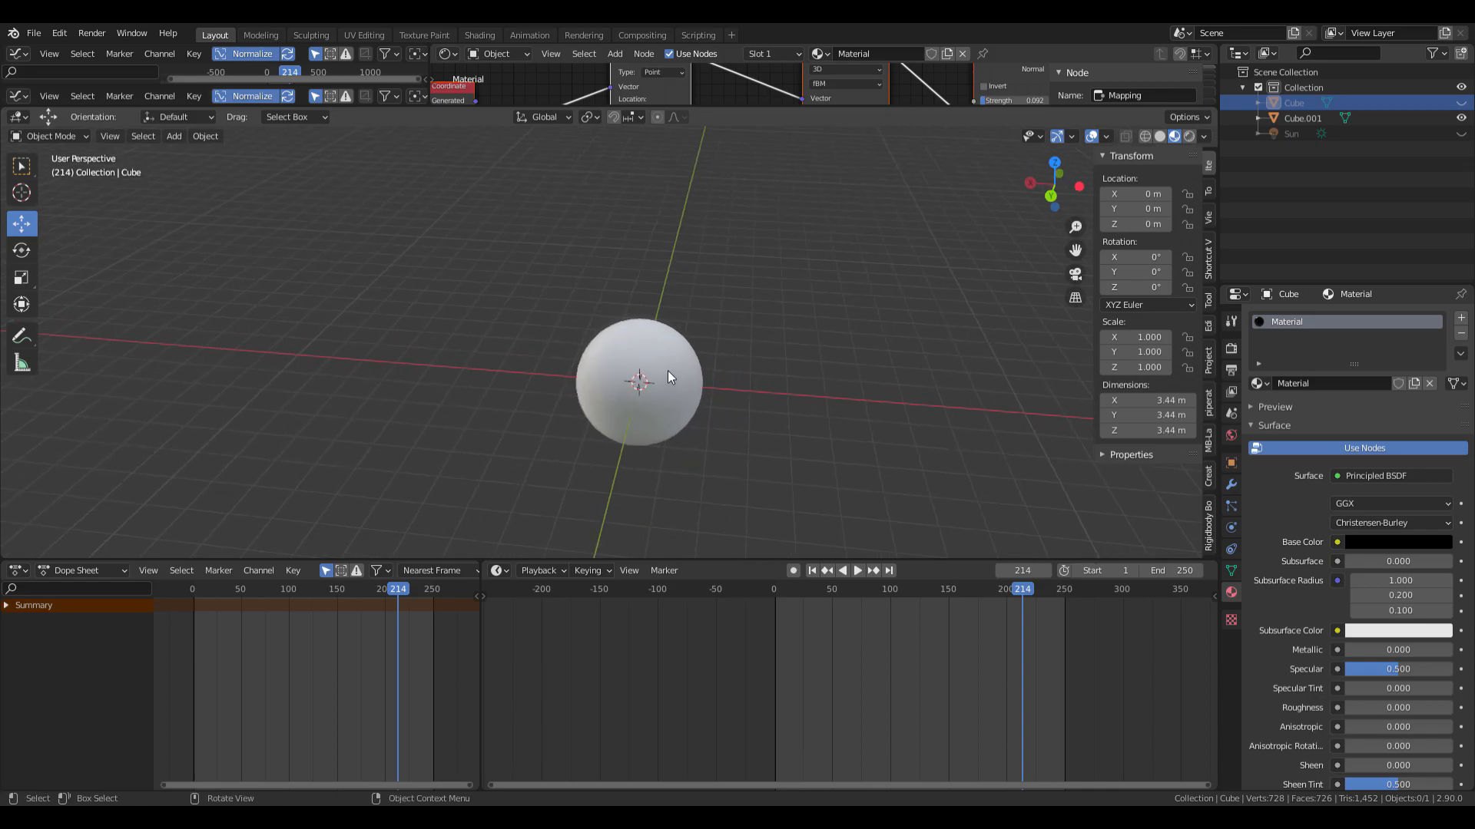
pyautogui.click(666, 370)
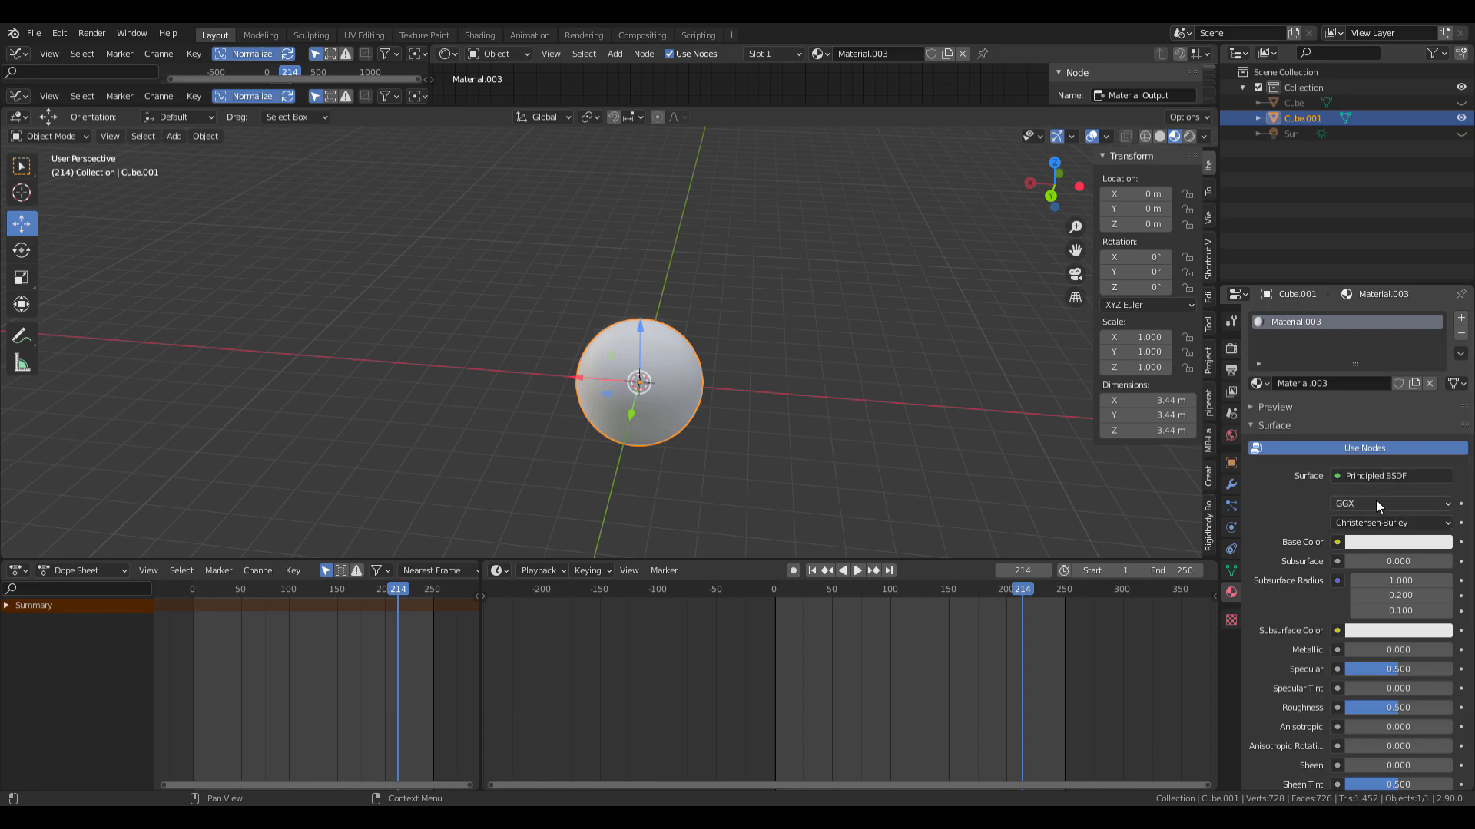
pyautogui.scroll(1, 450, 211)
# Switch to the Shading workspace and set the Principled BSDF's Base Color to black.
pyautogui.click(495, 37)
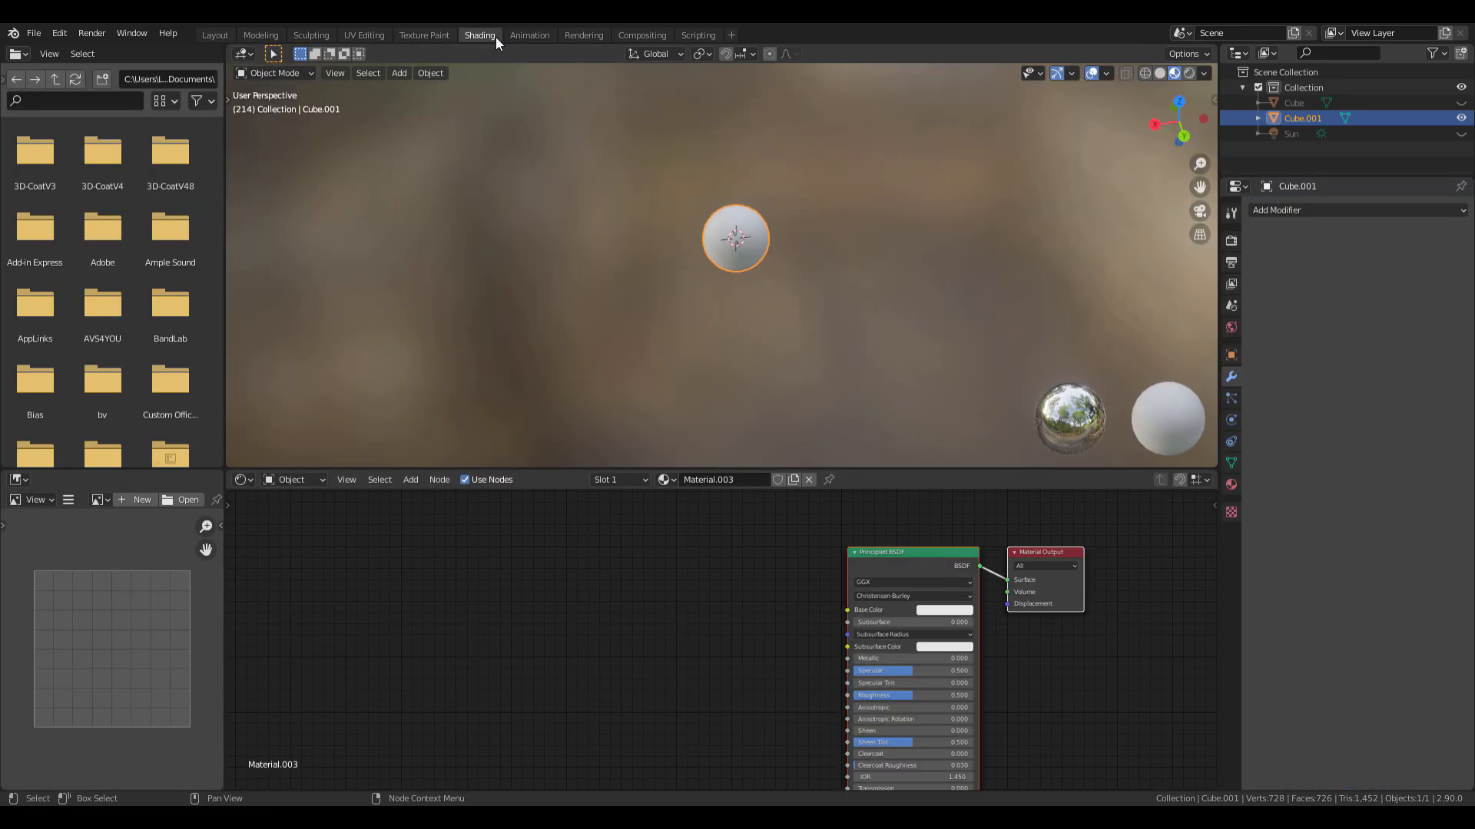
pyautogui.scroll(2, 809, 633)
pyautogui.moveTo(808, 632)
pyautogui.mouseDown(button='middle')
pyautogui.moveTo(609, 669)
pyautogui.moveTo(510, 665)
pyautogui.mouseUp(button='middle')
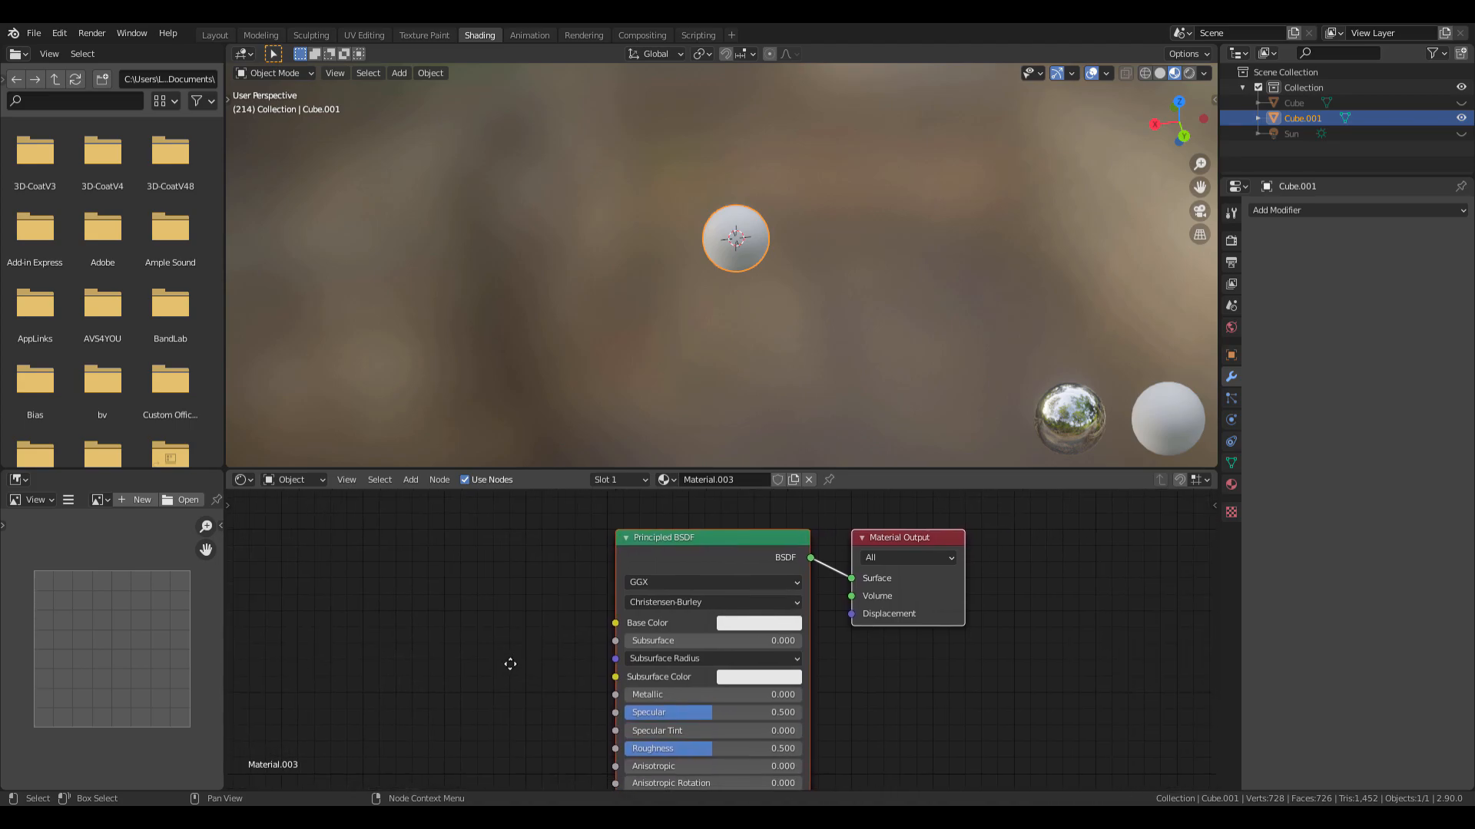
pyautogui.scroll(3, 765, 623)
pyautogui.click(768, 622)
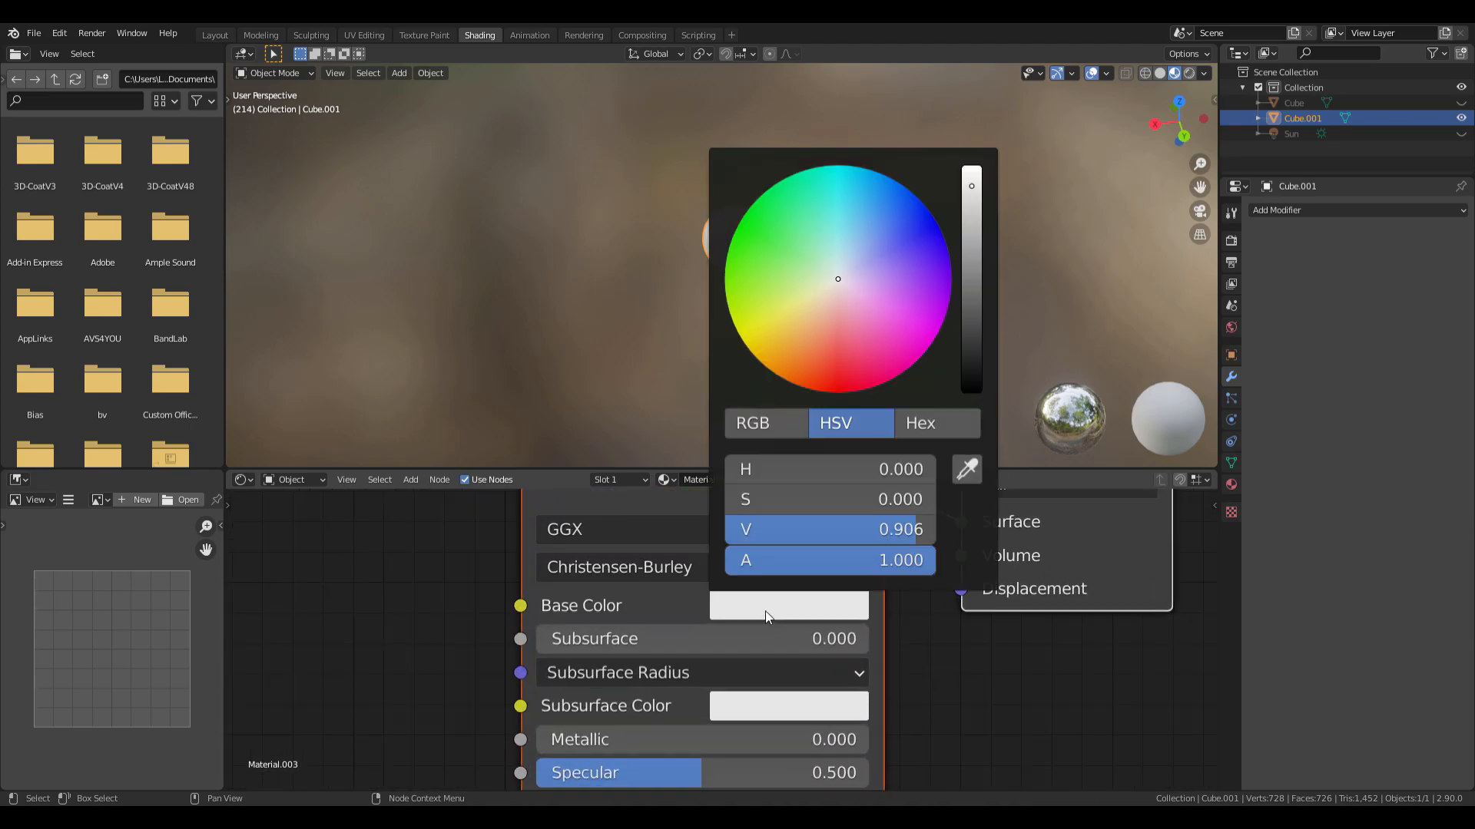
pyautogui.moveTo(966, 367); pyautogui.dragTo(955, 464)
pyautogui.click(931, 665)
# Set the Principled BSDF's Roughness to 0.
pyautogui.scroll(-3, 676, 639)
pyautogui.moveTo(658, 575); pyautogui.dragTo(757, 742, button='middle')
pyautogui.scroll(2, 758, 673)
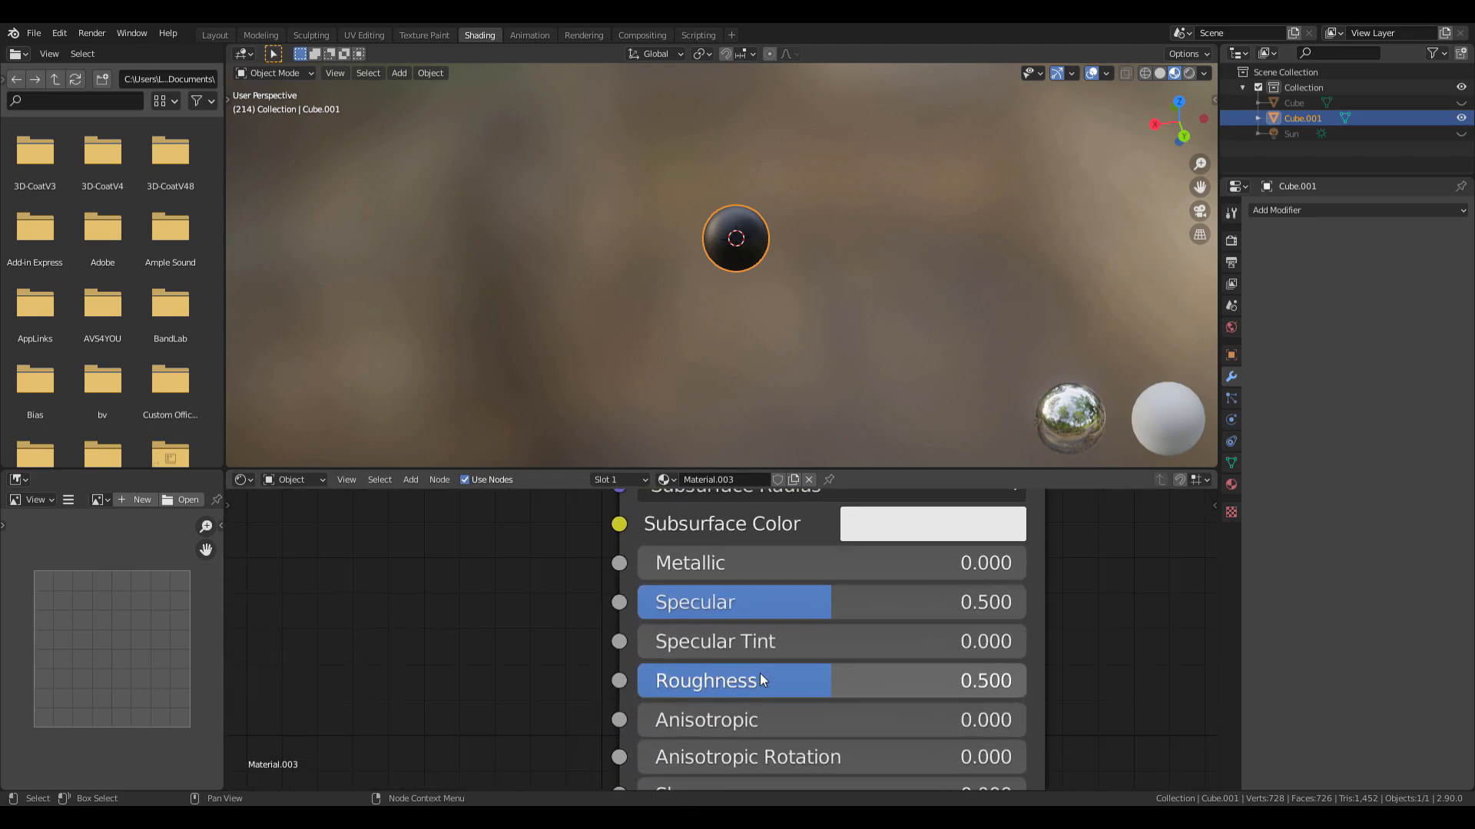
pyautogui.moveTo(818, 668); pyautogui.dragTo(622, 668)
# Add a Bump node beside the lower inputs of the Principled BSDF.
pyautogui.scroll(-2, 738, 636)
pyautogui.moveTo(538, 669); pyautogui.dragTo(888, 543, button='middle')
pyautogui.scroll(-3, 868, 615)
pyautogui.scroll(2, 888, 544)
pyautogui.moveTo(787, 592); pyautogui.dragTo(634, 607, button='middle')
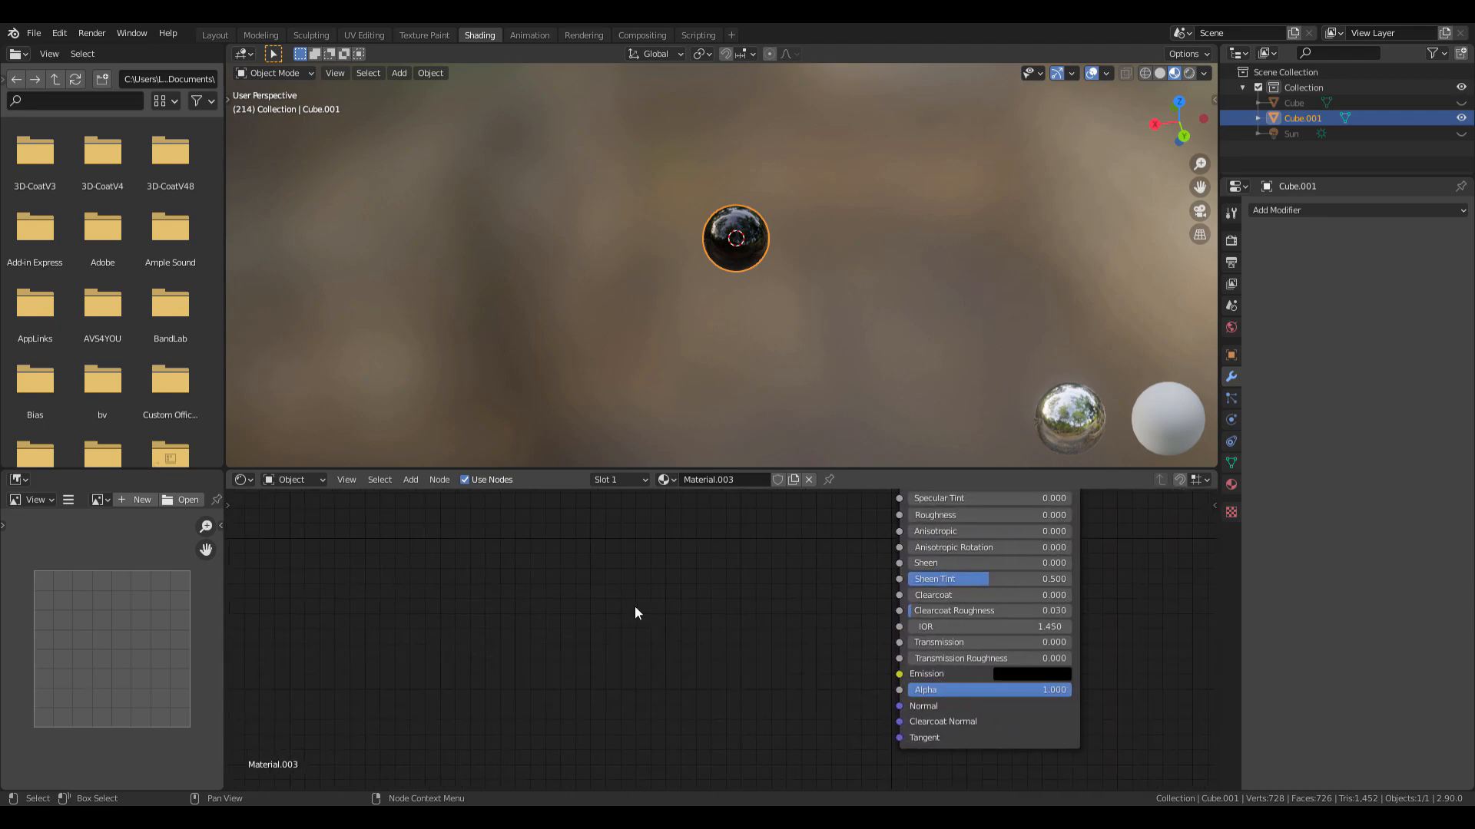
pyautogui.hotkey('shift', 'a')
pyautogui.click(641, 602)
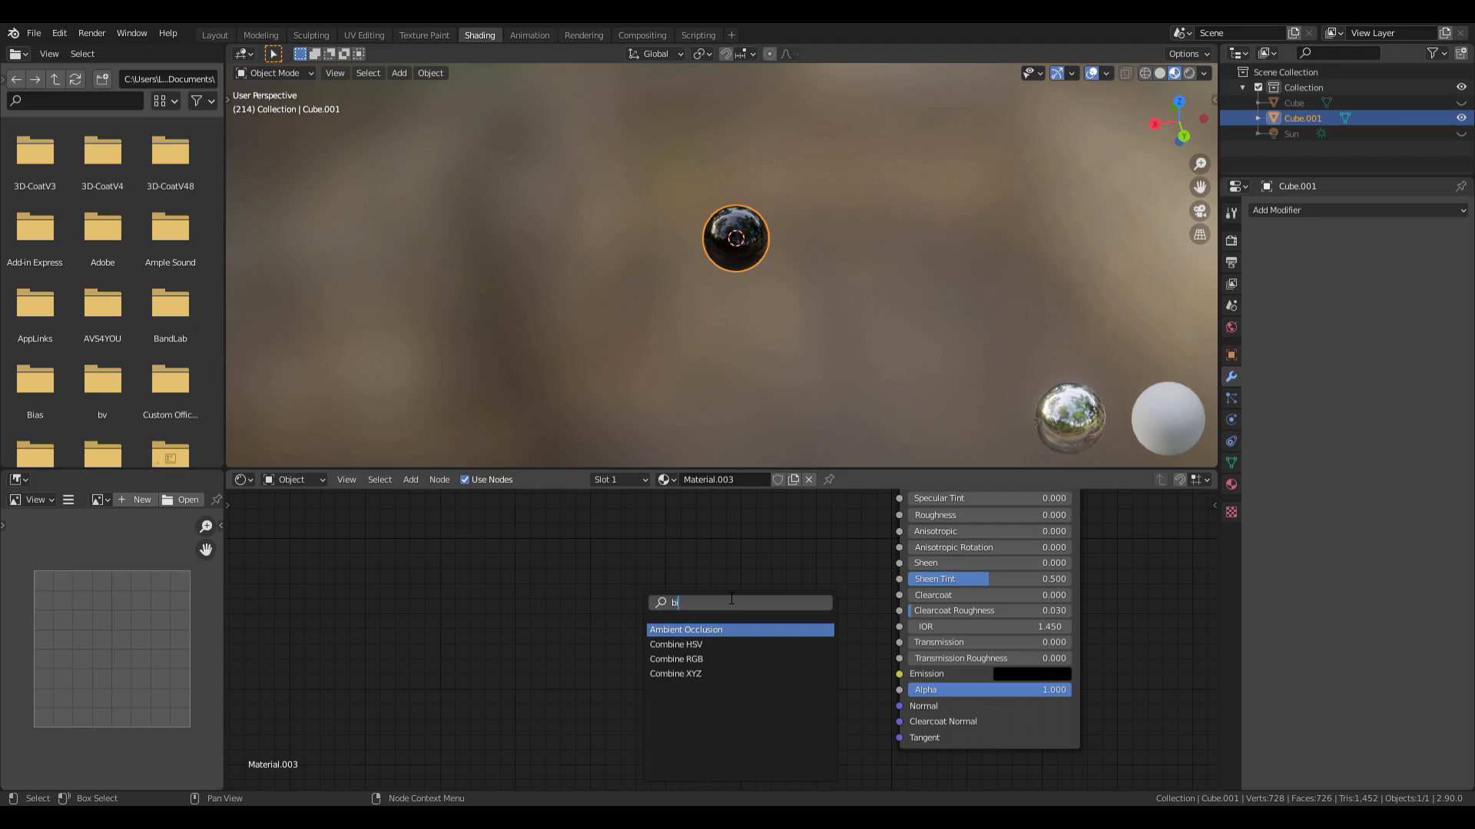
pyautogui.write('bum')
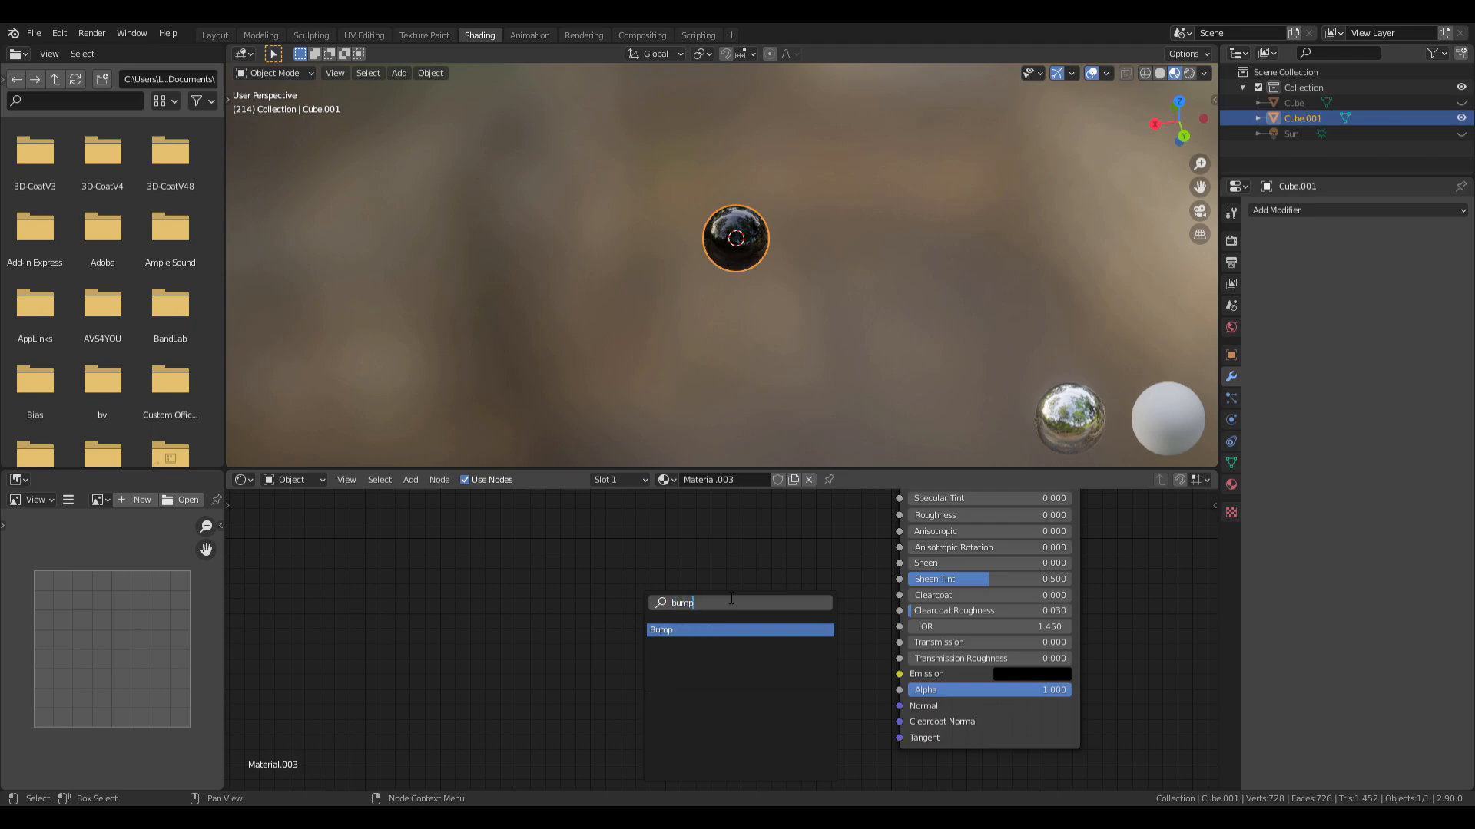
pyautogui.write('p')
pyautogui.press('Return')
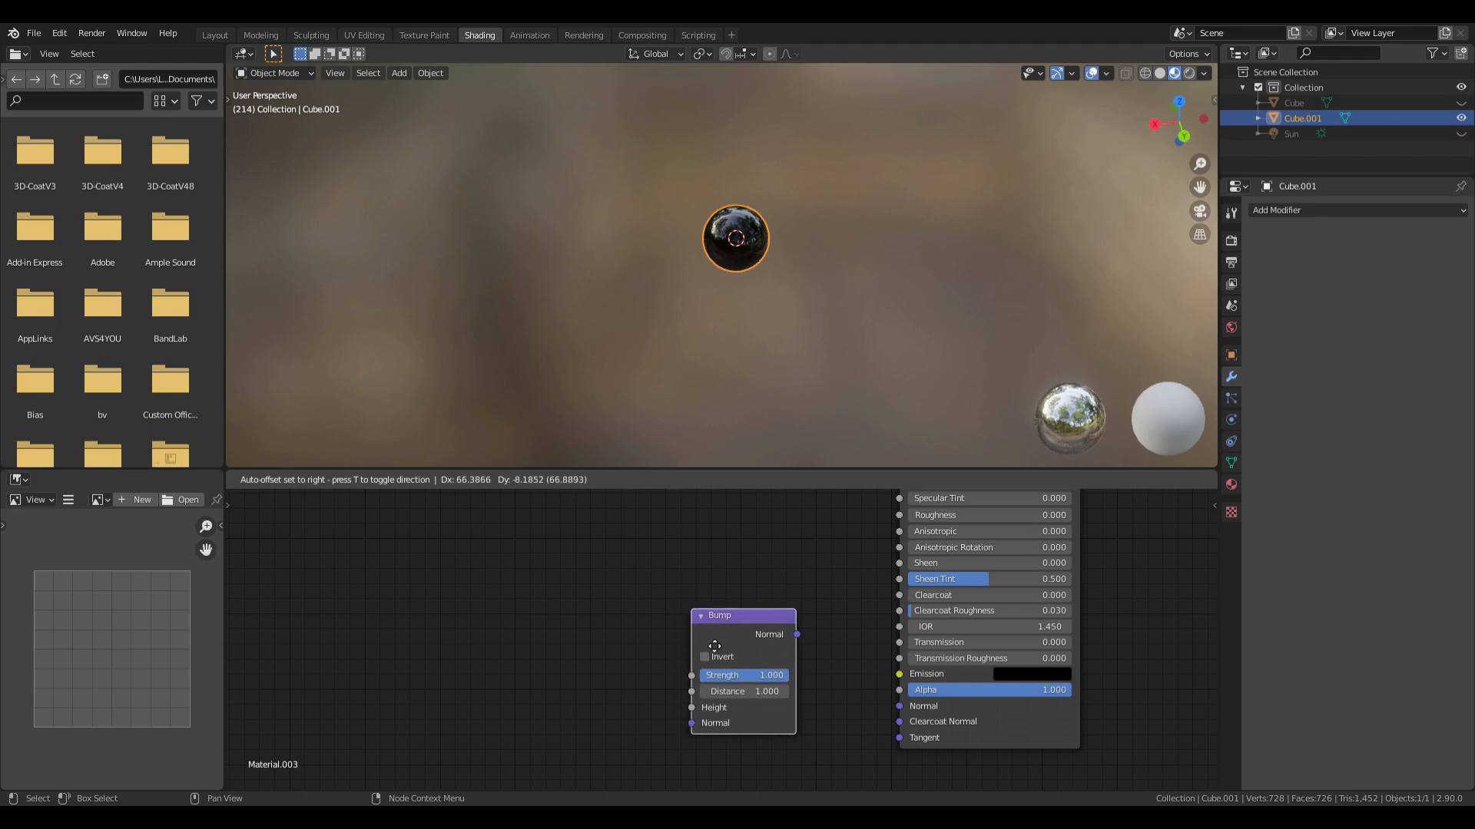
pyautogui.click(723, 633)
# Connect the Bump node's Normal output to the Principled BSDF's Normal input.
pyautogui.scroll(1, 837, 610)
pyautogui.scroll(-1, 843, 612)
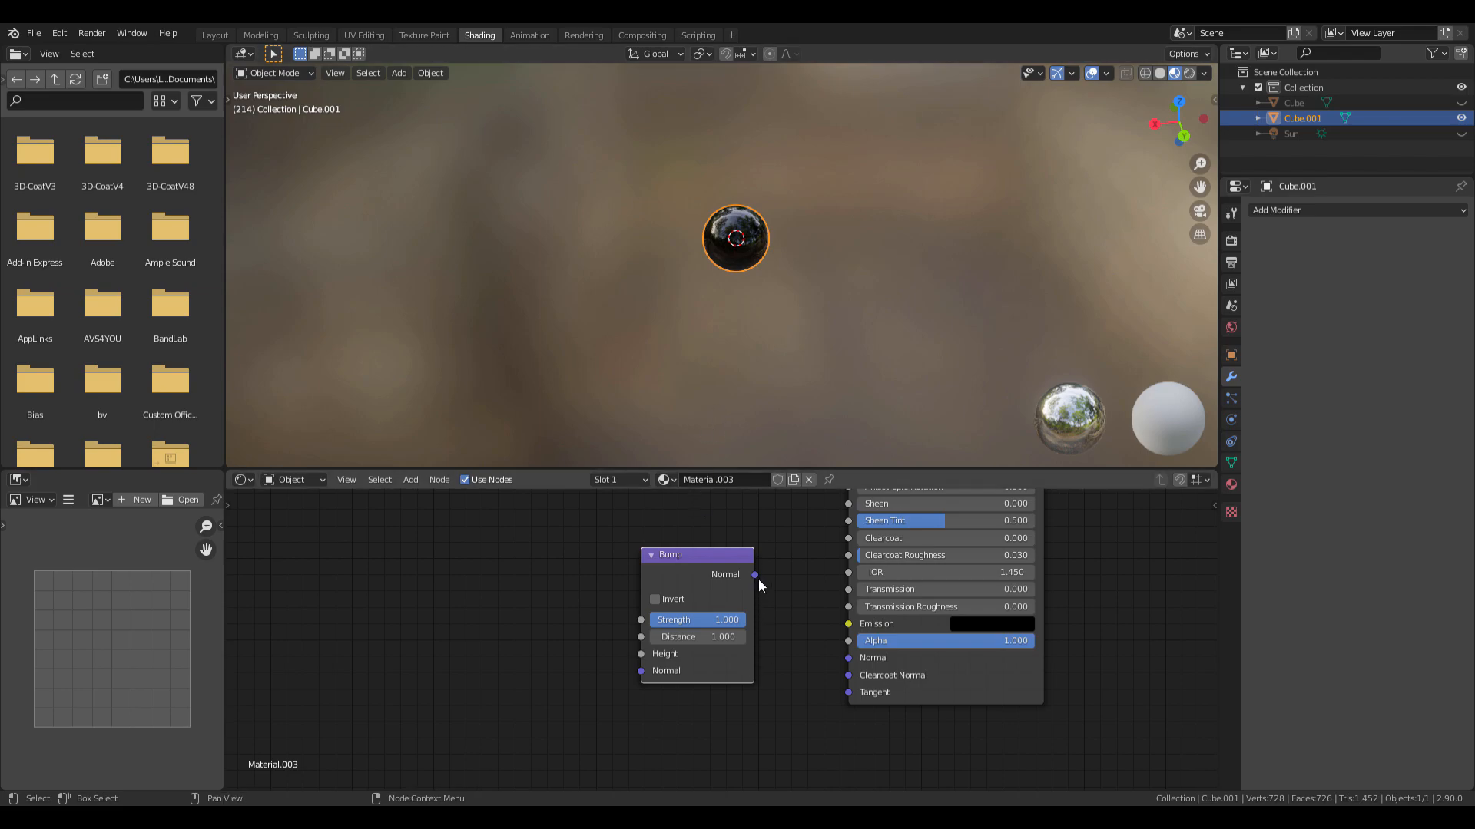
pyautogui.moveTo(821, 652); pyautogui.dragTo(851, 658)
# Add a Musgrave Texture node in front of the Bump node.
pyautogui.scroll(-3, 614, 617)
pyautogui.moveTo(614, 617); pyautogui.dragTo(863, 634, button='middle')
pyautogui.scroll(1, 859, 652)
pyautogui.hotkey('shift', 'a')
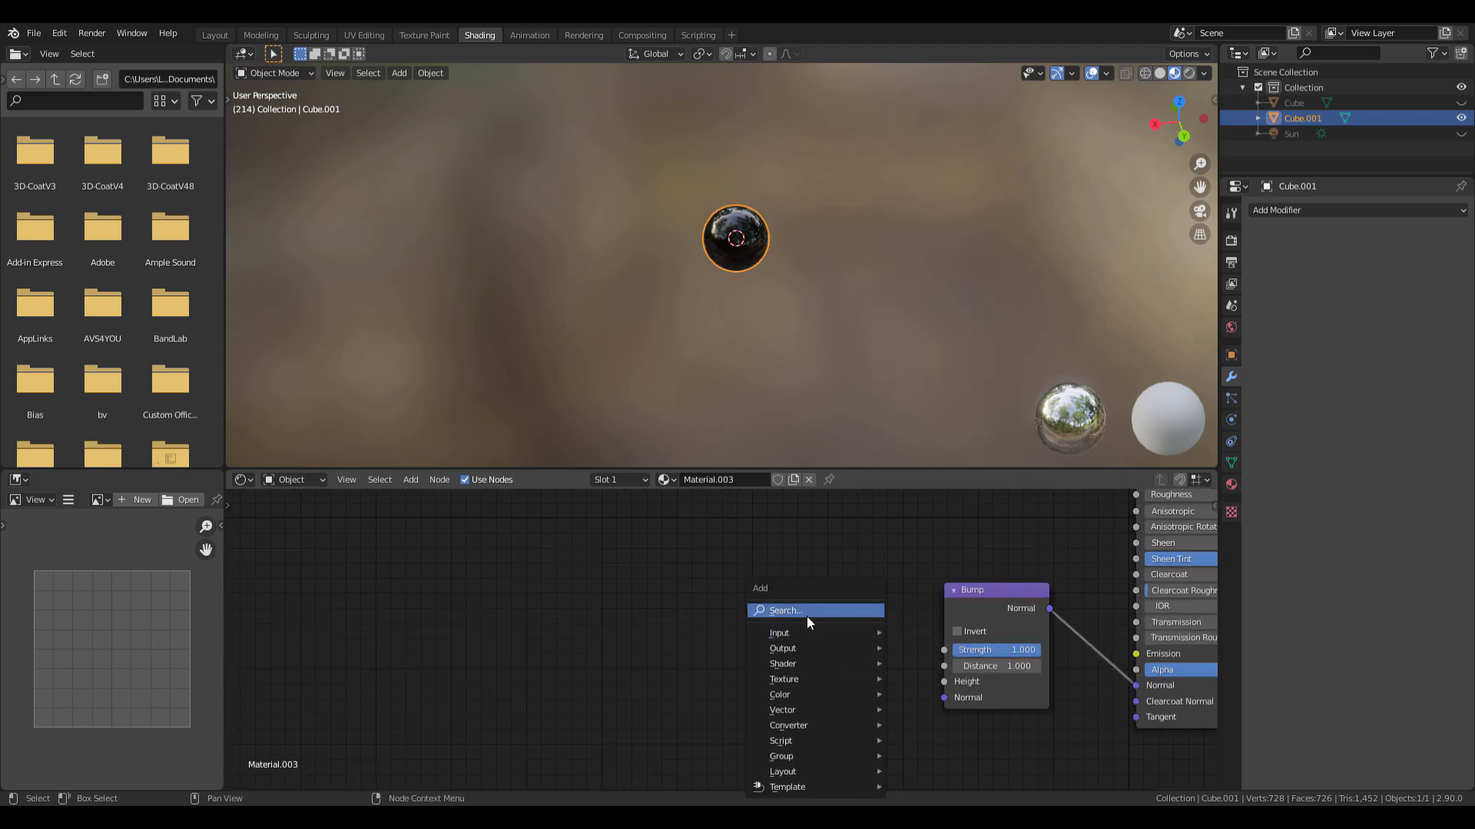
pyautogui.click(806, 614)
pyautogui.write('mus')
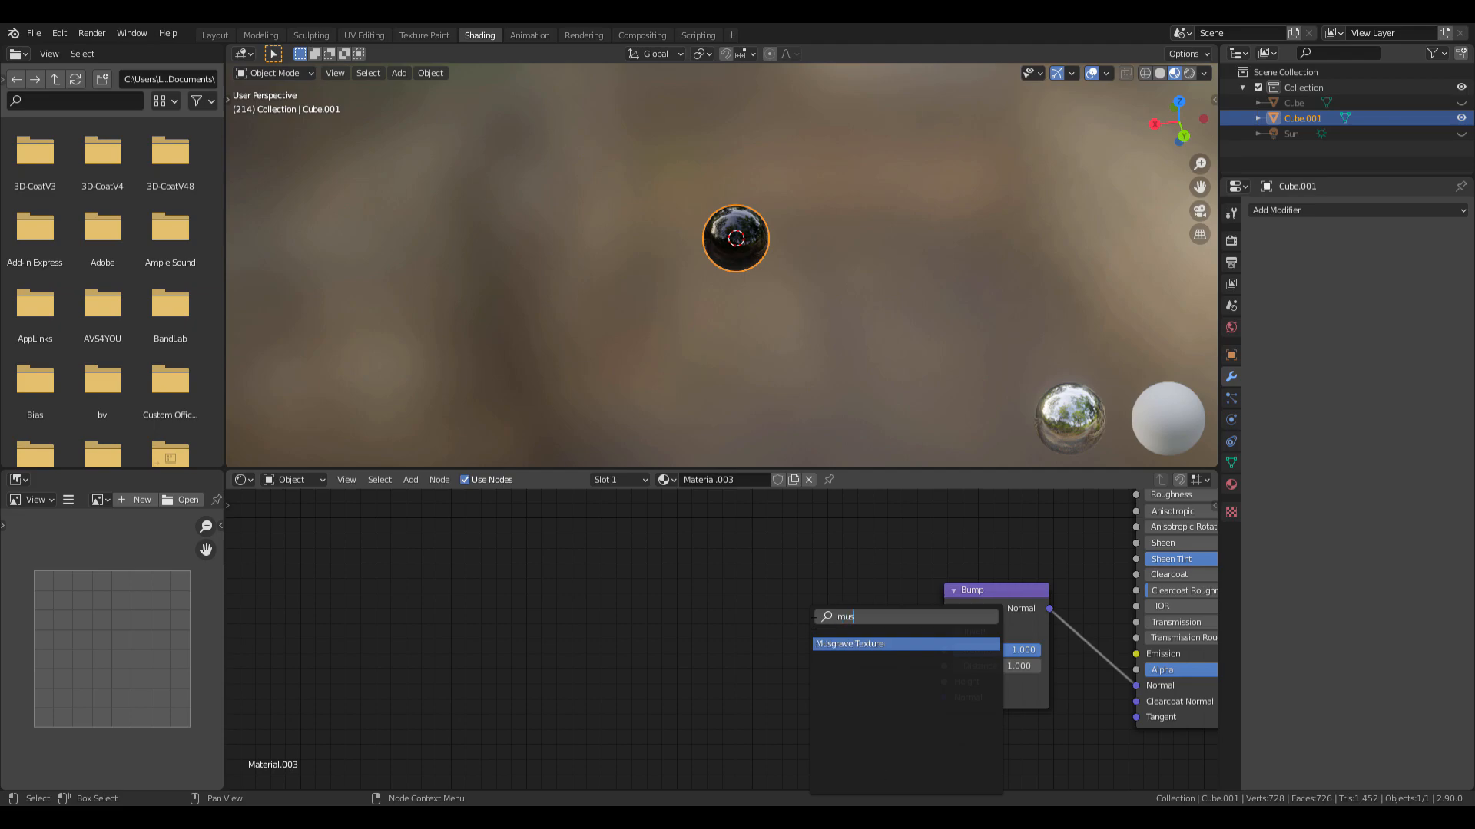
pyautogui.click(856, 644)
pyautogui.click(891, 602)
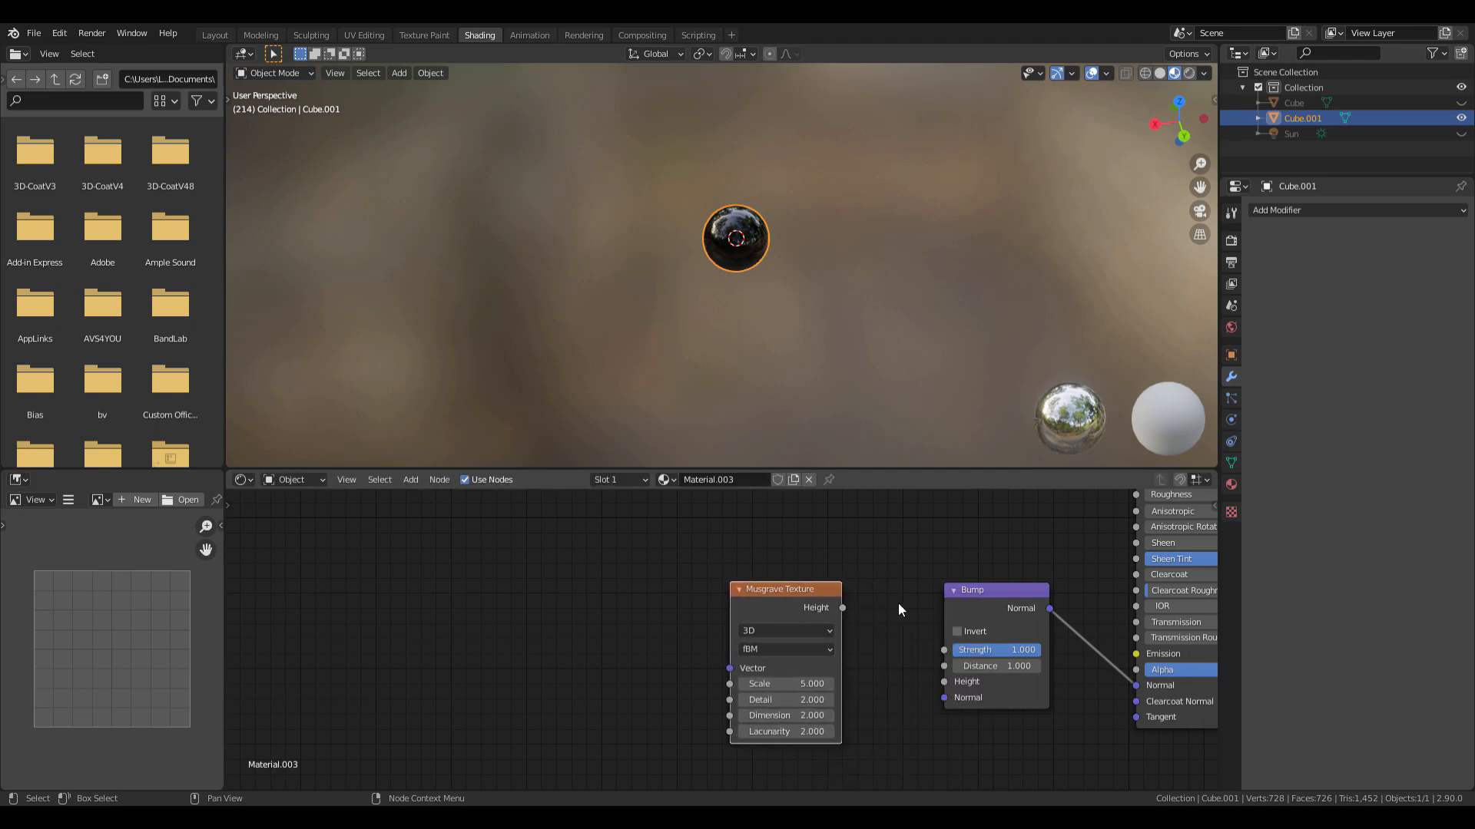
# Connect the Musgrave Texture's Height output to the Bump node's Height input.
pyautogui.scroll(2, 891, 602)
pyautogui.moveTo(756, 582); pyautogui.dragTo(808, 616)
pyautogui.moveTo(894, 680); pyautogui.dragTo(887, 677)
# Lower the Bump node's Strength to about 0.083.
pyautogui.scroll(6, 767, 210)
pyautogui.moveTo(609, 182); pyautogui.dragTo(1155, 182, button='middle')
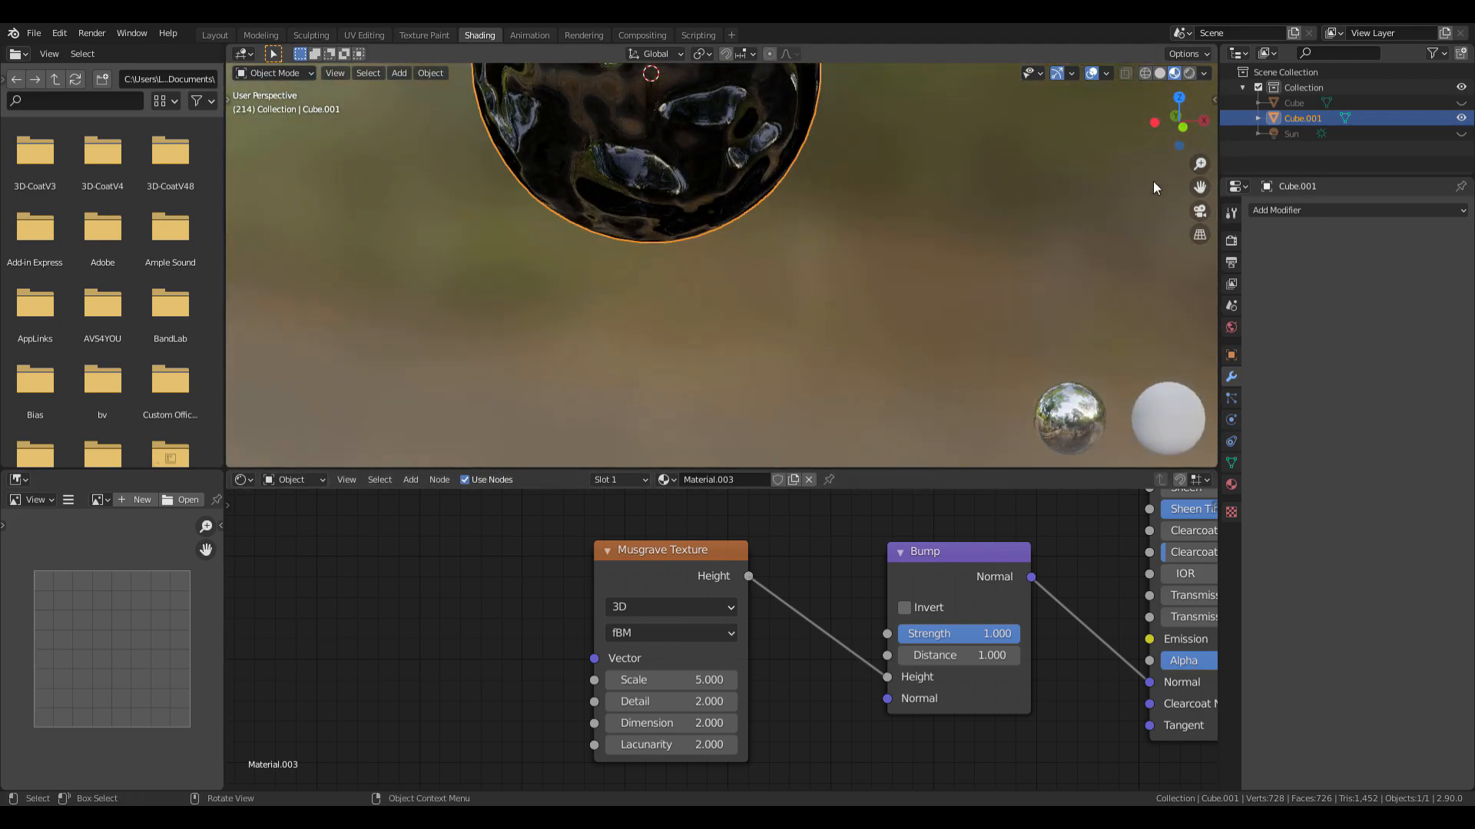
pyautogui.moveTo(1186, 187); pyautogui.dragTo(1236, 365)
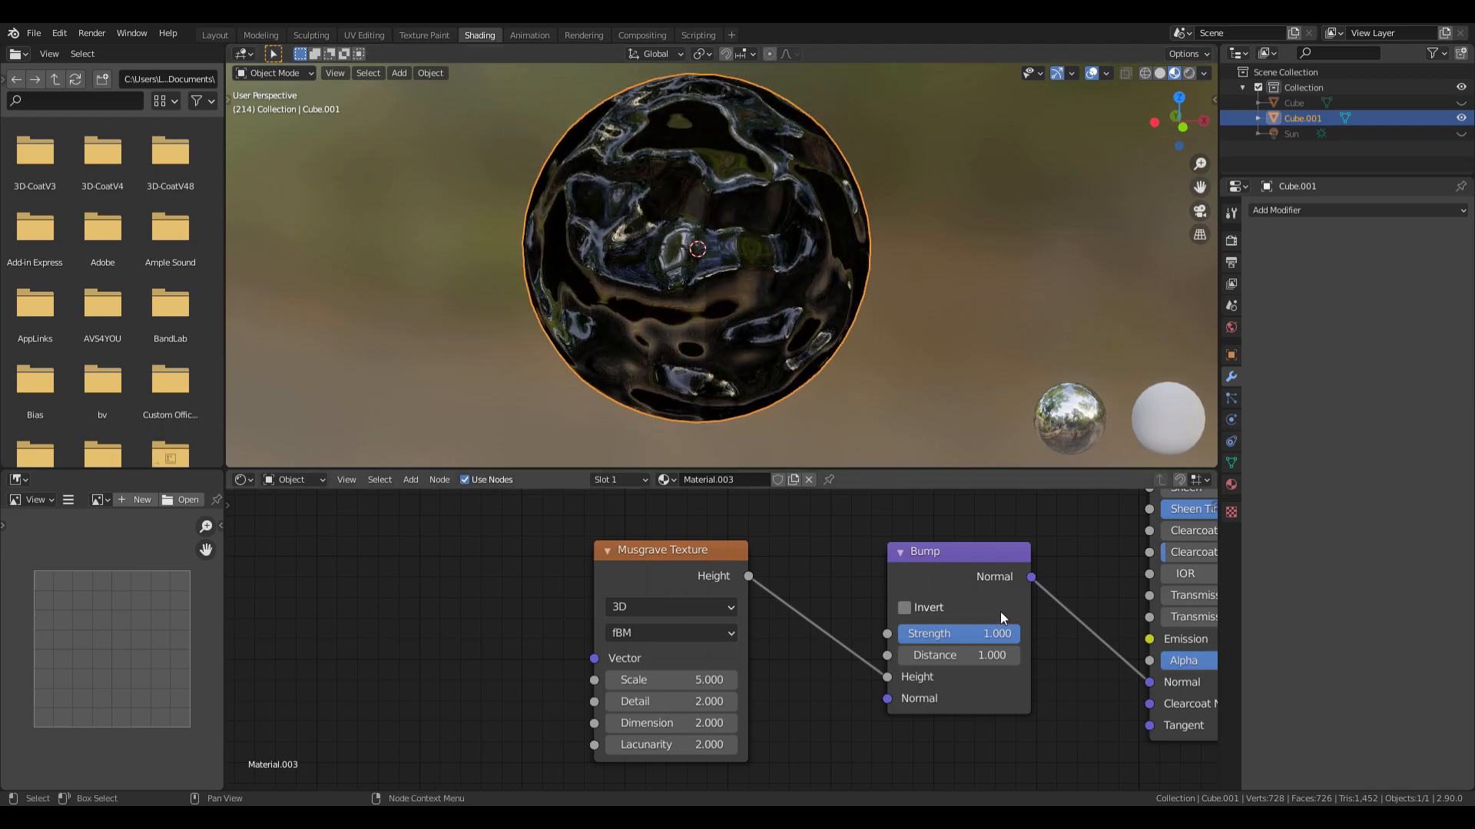
pyautogui.moveTo(696, 292); pyautogui.dragTo(627, 307, button='middle')
pyautogui.scroll(3, 787, 210)
pyautogui.scroll(3, 956, 681)
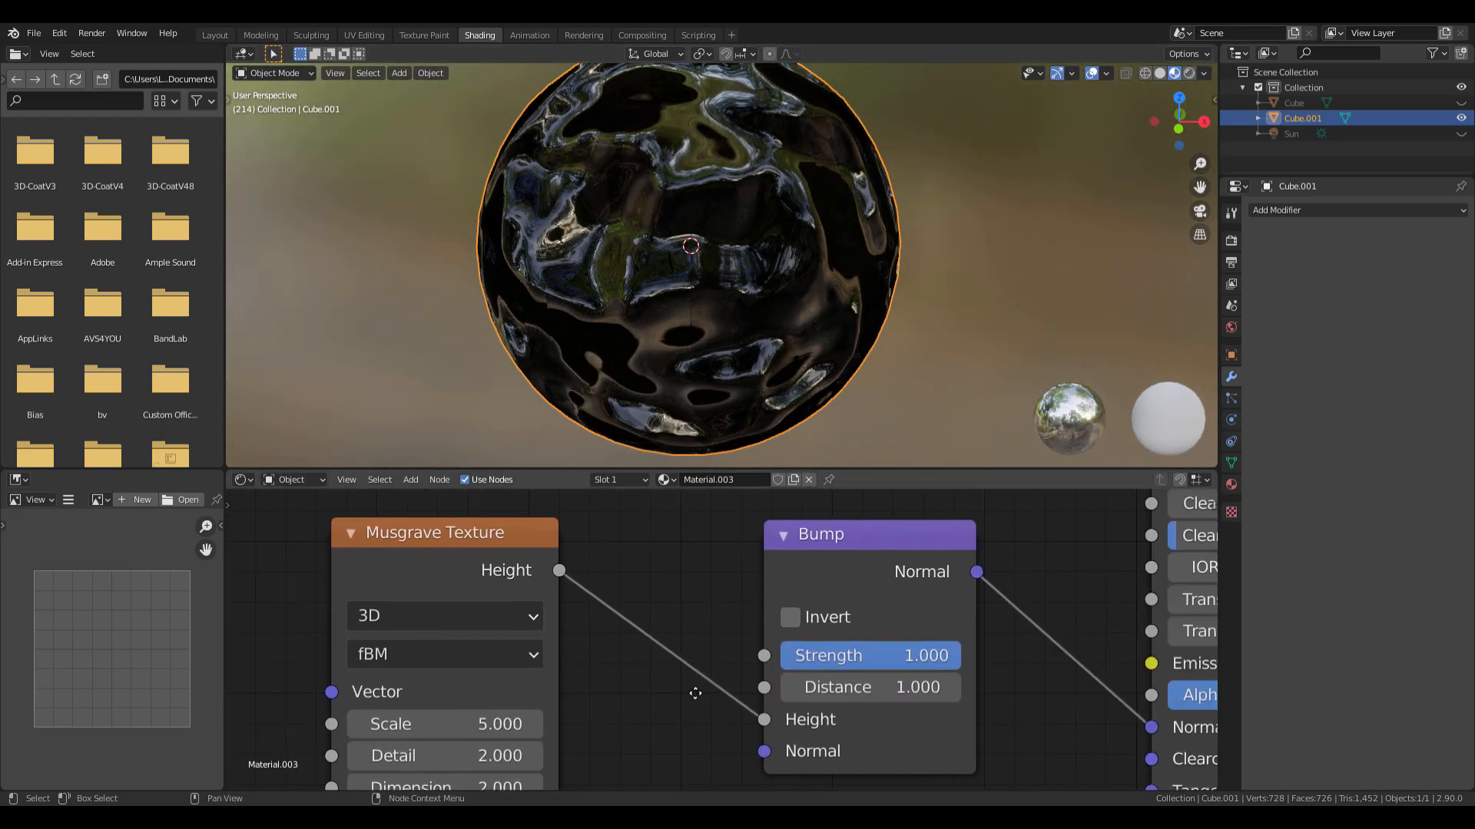
pyautogui.moveTo(809, 644); pyautogui.dragTo(645, 643)
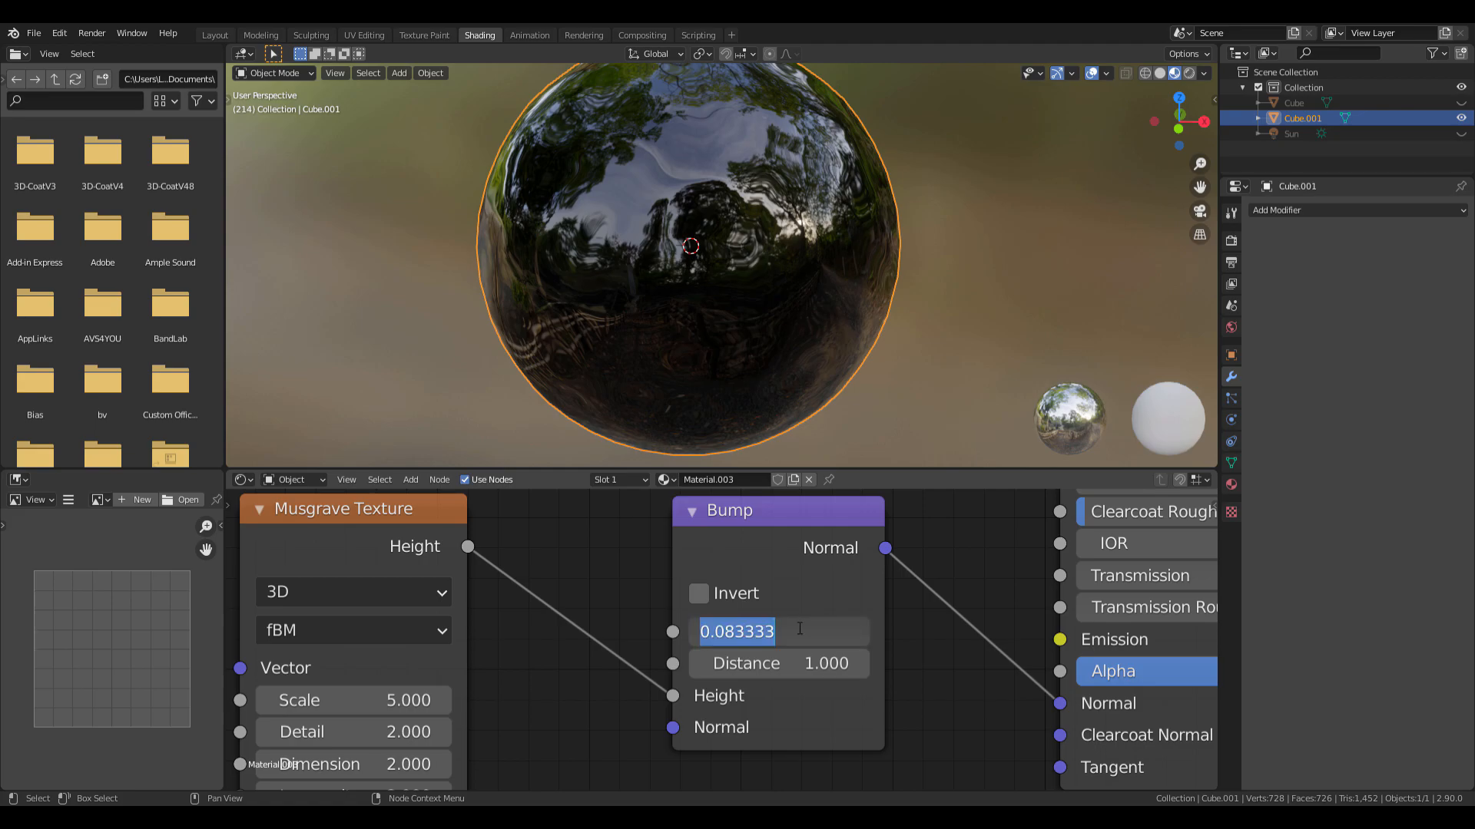
pyautogui.press('Return')
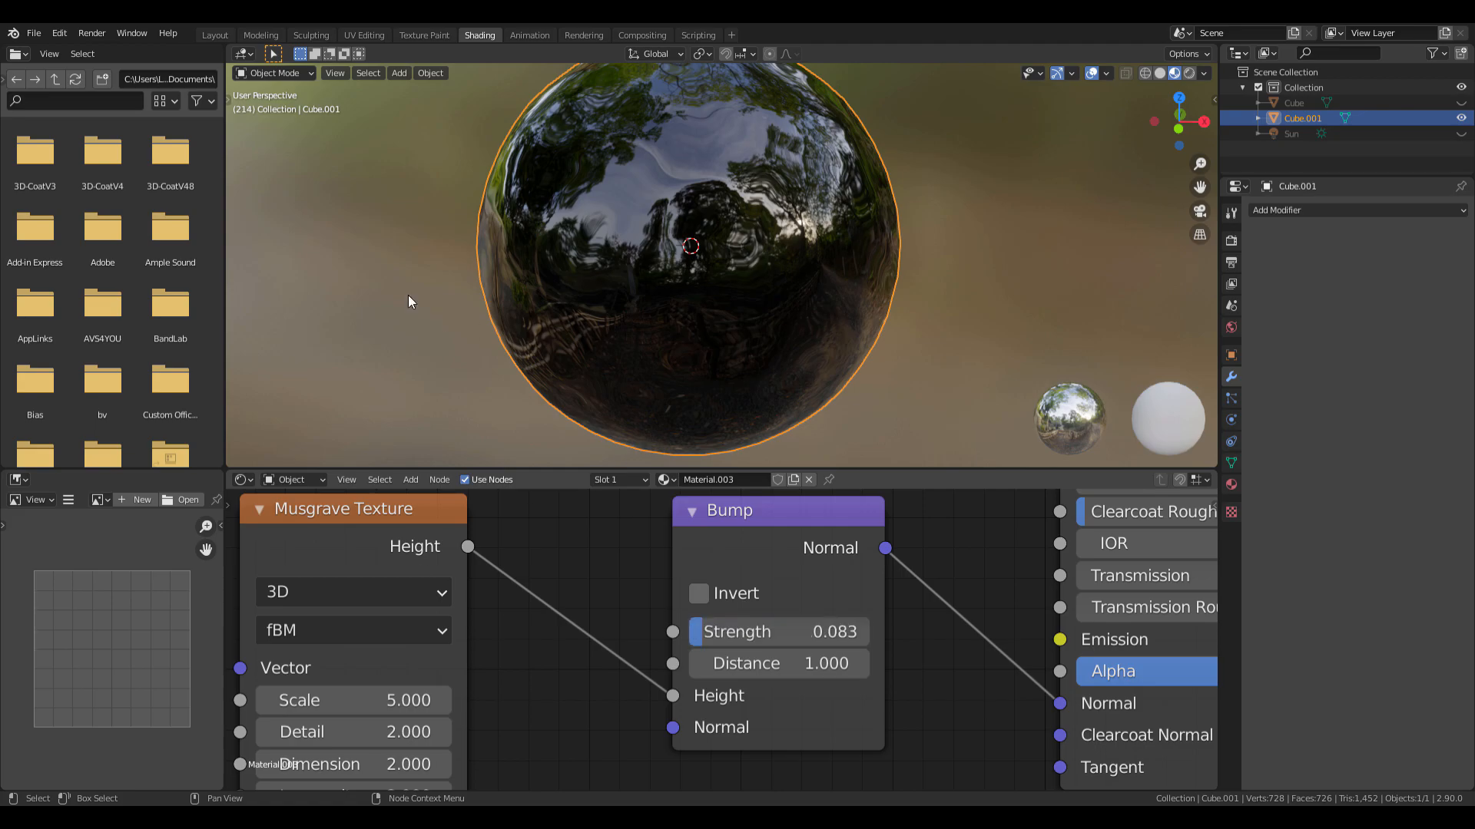
# Set the Musgrave Texture's Scale to -0.6.
pyautogui.scroll(-2, 418, 298)
pyautogui.moveTo(418, 298); pyautogui.dragTo(560, 338, button='middle')
pyautogui.scroll(-2, 404, 586)
pyautogui.moveTo(404, 586); pyautogui.dragTo(610, 566, button='middle')
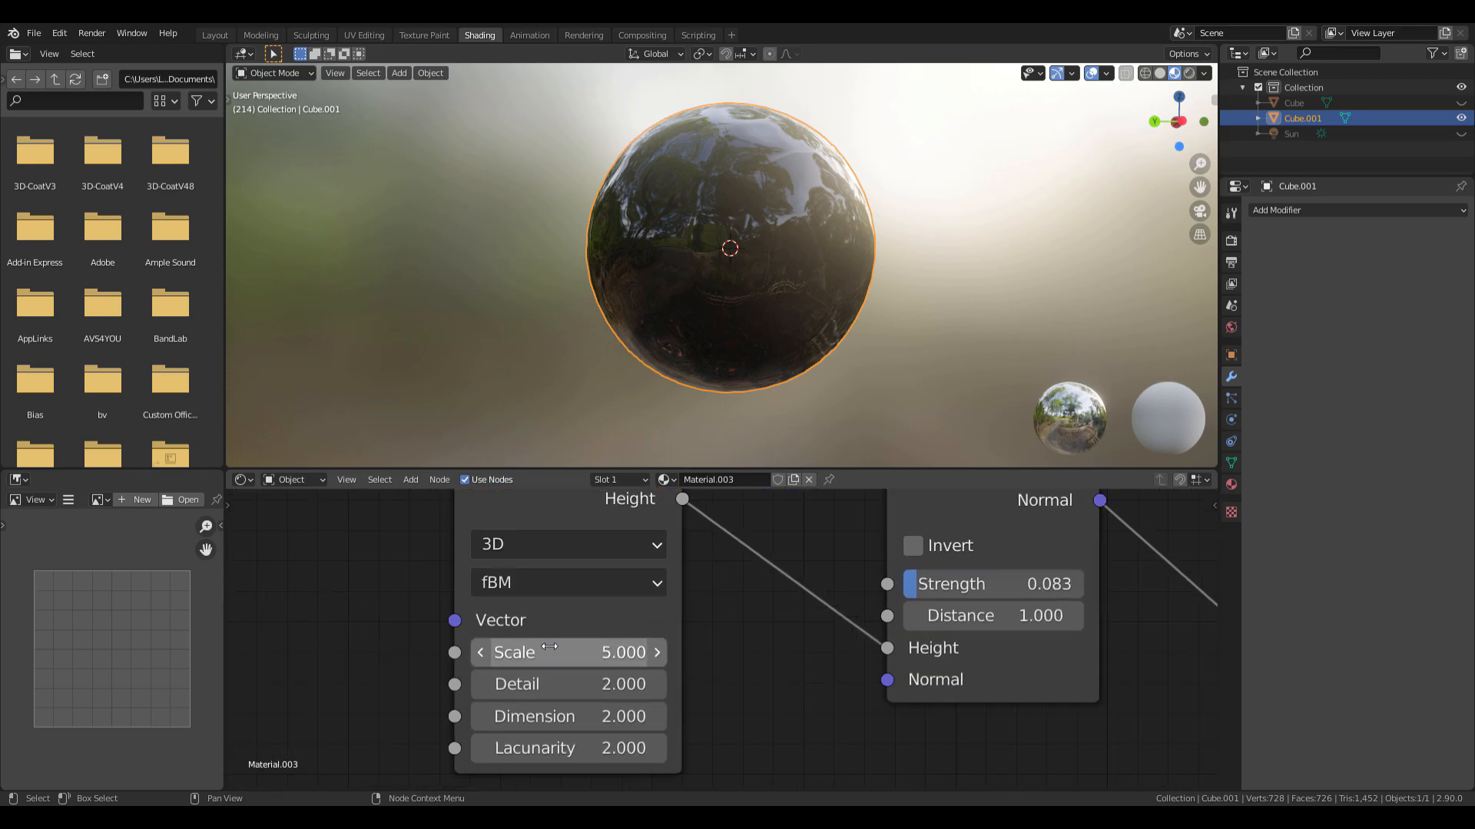
pyautogui.scroll(2, 653, 613)
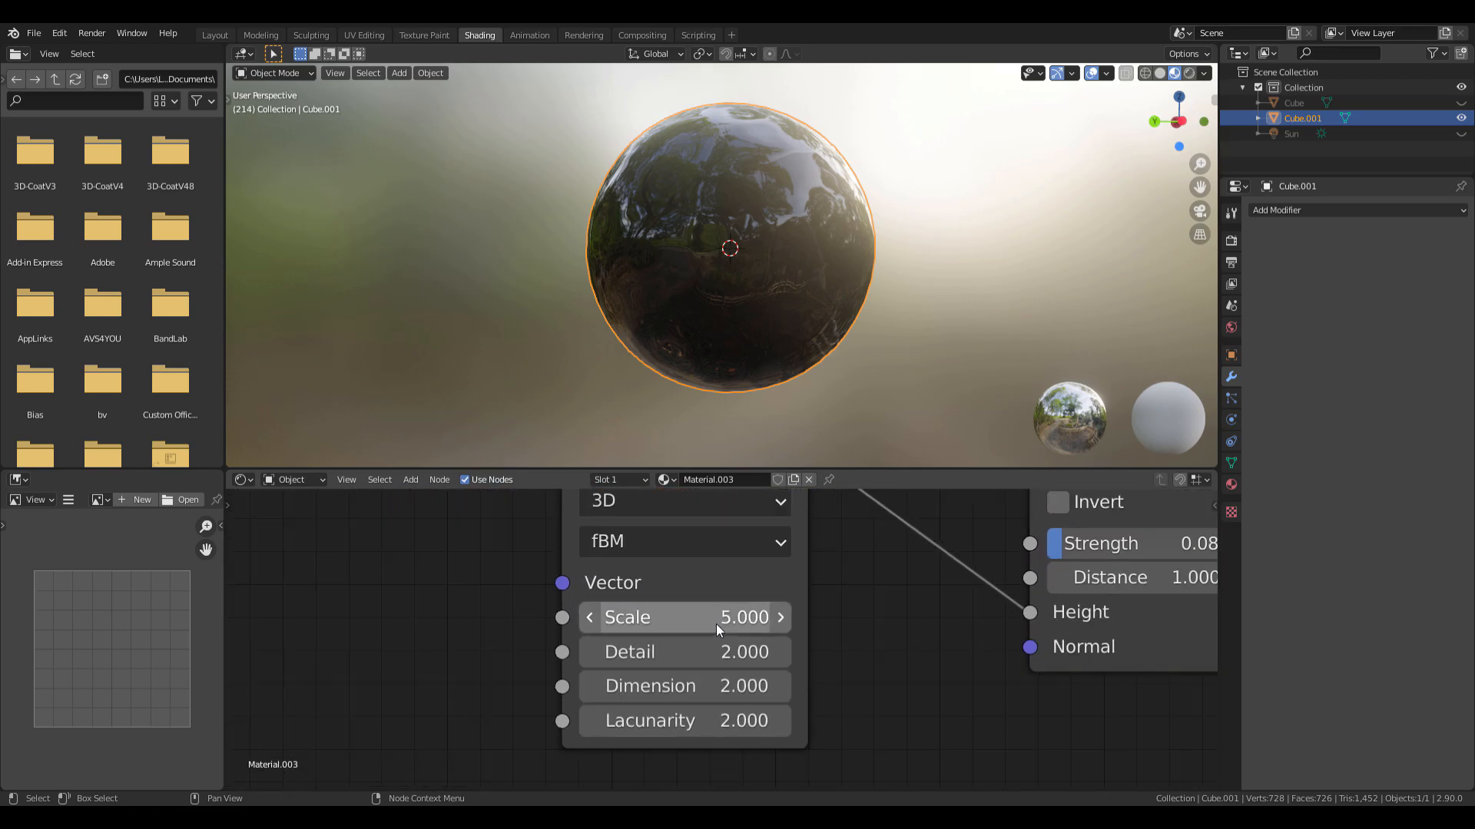
pyautogui.scroll(-2, 716, 623)
pyautogui.scroll(2, 757, 628)
pyautogui.moveTo(730, 614); pyautogui.dragTo(808, 655, button='middle')
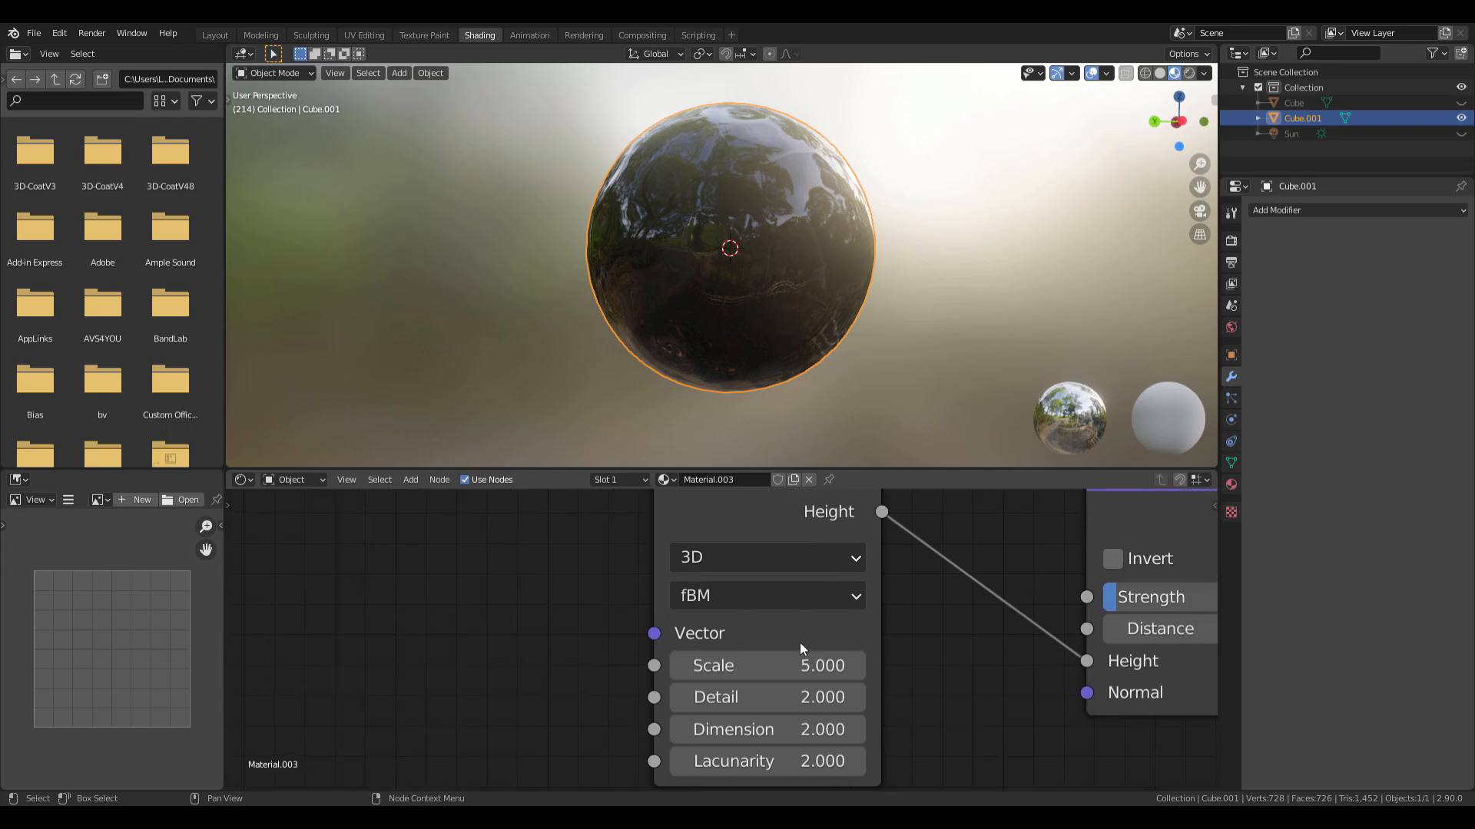
pyautogui.click(844, 664)
pyautogui.press('Return')
# Check the reflections around the sphere and raise the Bump node's Strength to about 0.192.
pyautogui.scroll(4, 771, 163)
pyautogui.moveTo(771, 164); pyautogui.dragTo(658, 201, button='middle')
pyautogui.scroll(-3, 880, 417)
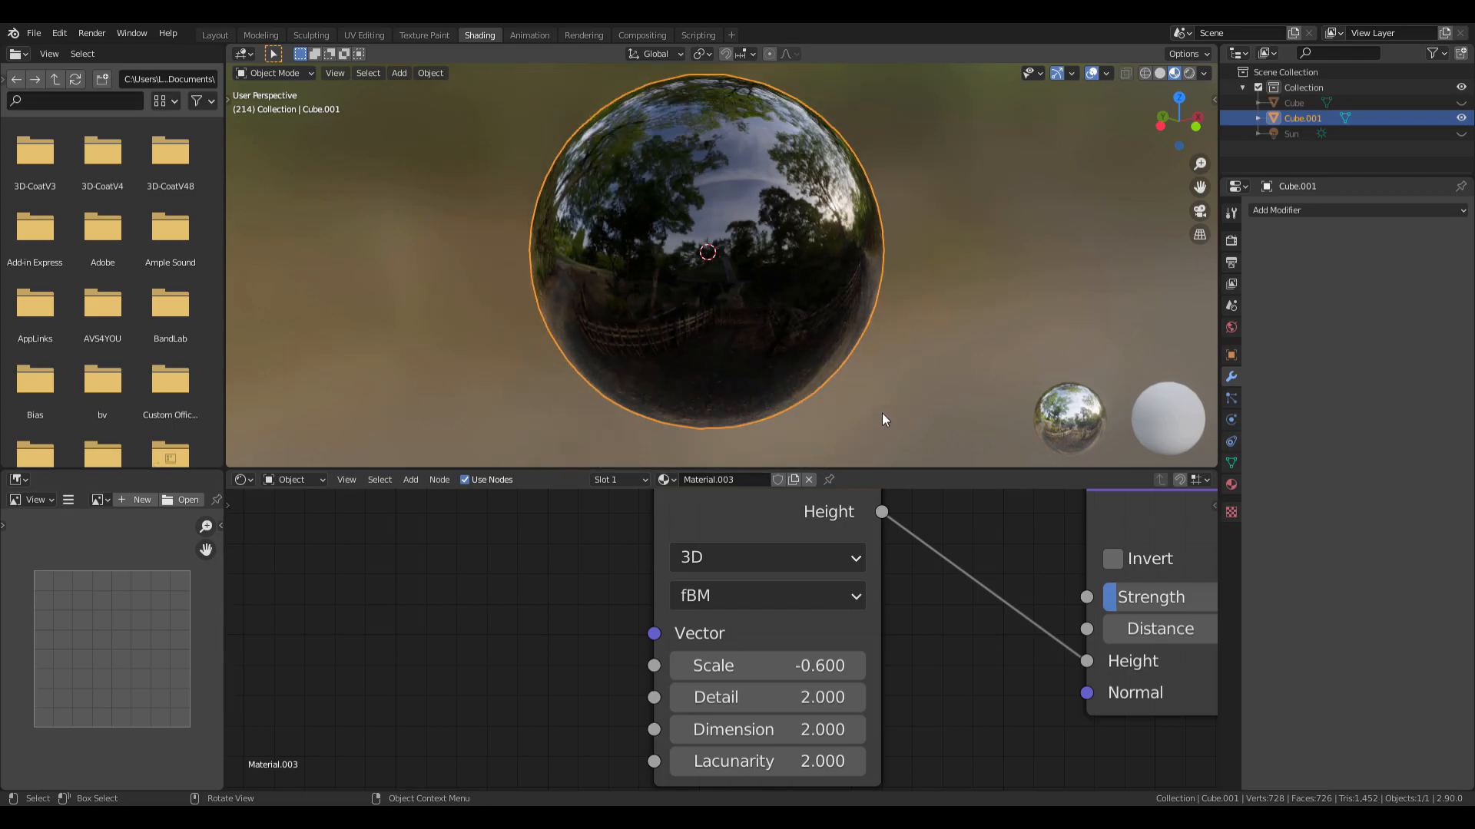
pyautogui.scroll(-1, 1104, 610)
pyautogui.moveTo(1105, 610); pyautogui.dragTo(914, 568, button='middle')
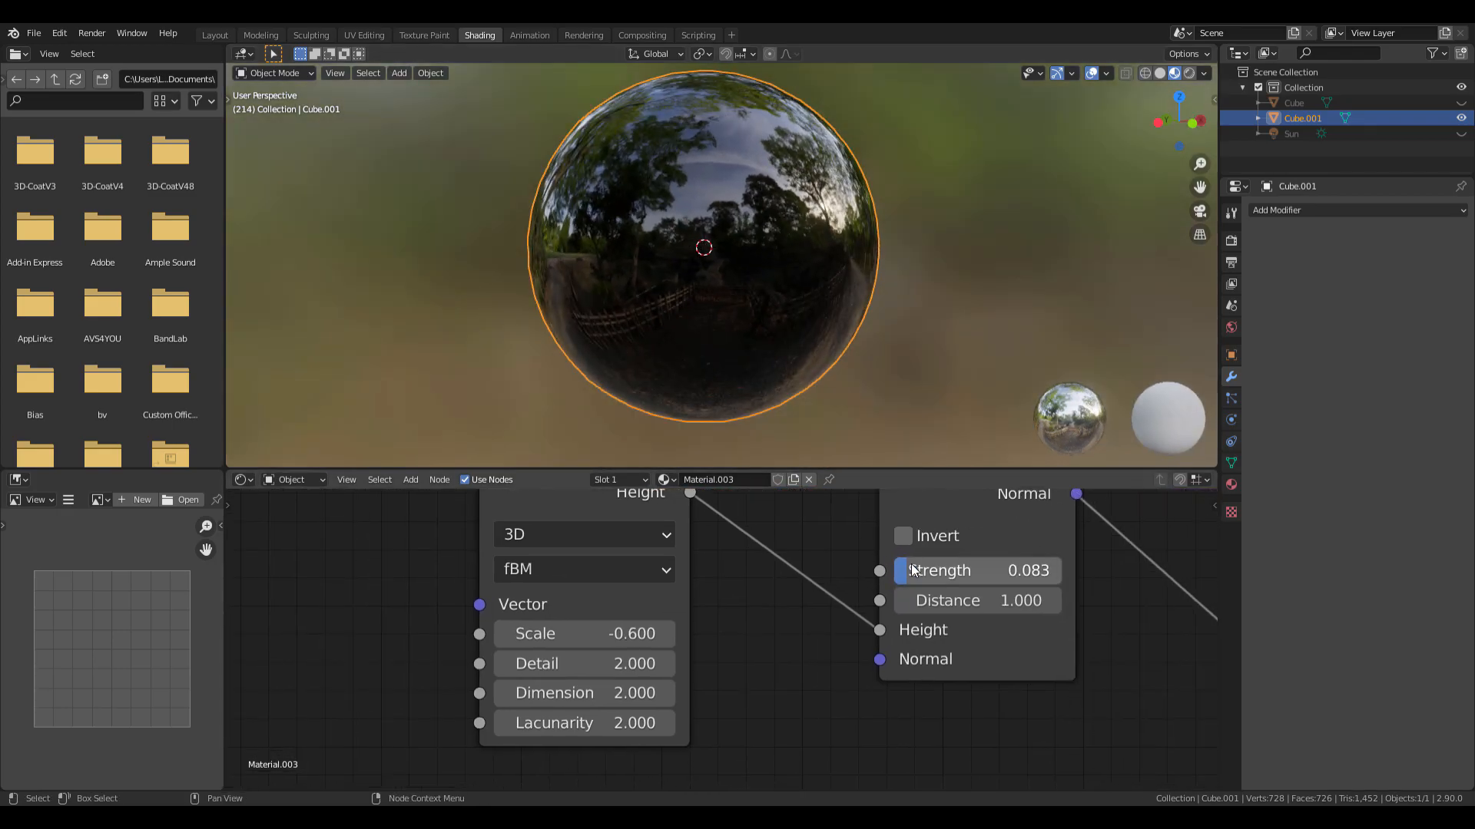
pyautogui.moveTo(911, 571); pyautogui.dragTo(926, 570)
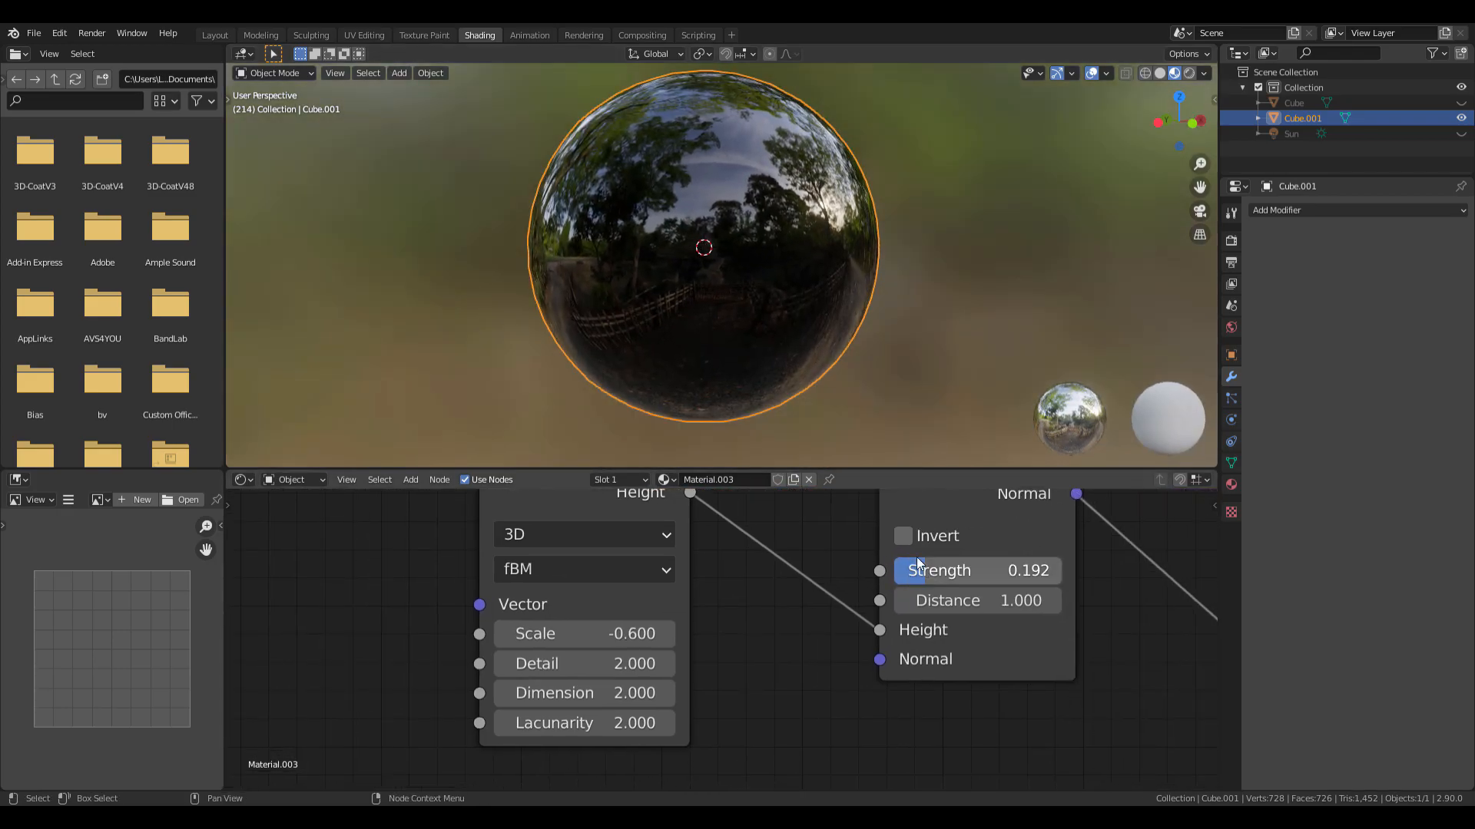
# Set the Musgrave Texture's Detail to 5.
pyautogui.moveTo(697, 318); pyautogui.dragTo(725, 310, button='middle')
pyautogui.moveTo(504, 349); pyautogui.dragTo(614, 346, button='middle')
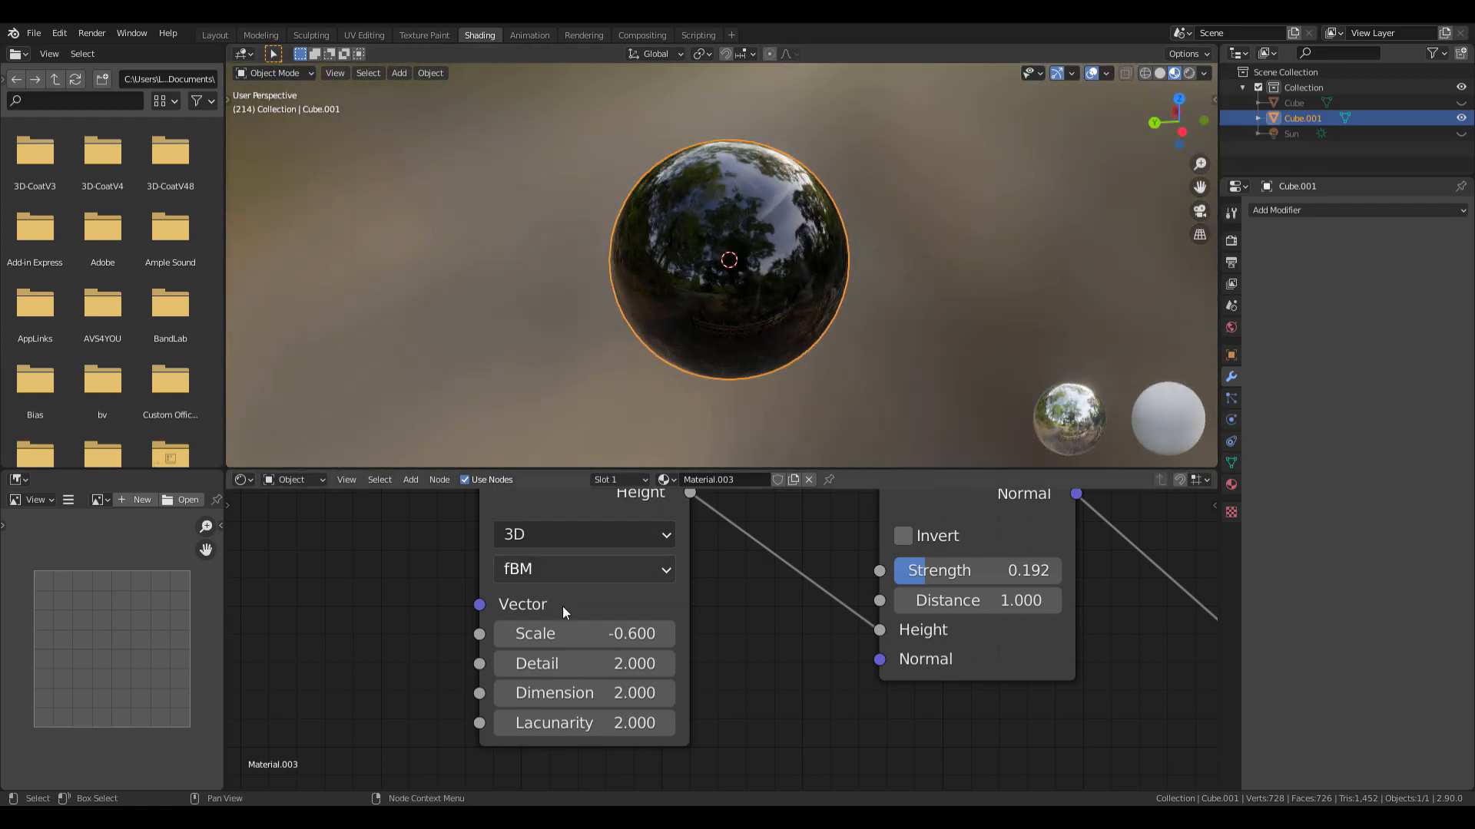
pyautogui.click(638, 673)
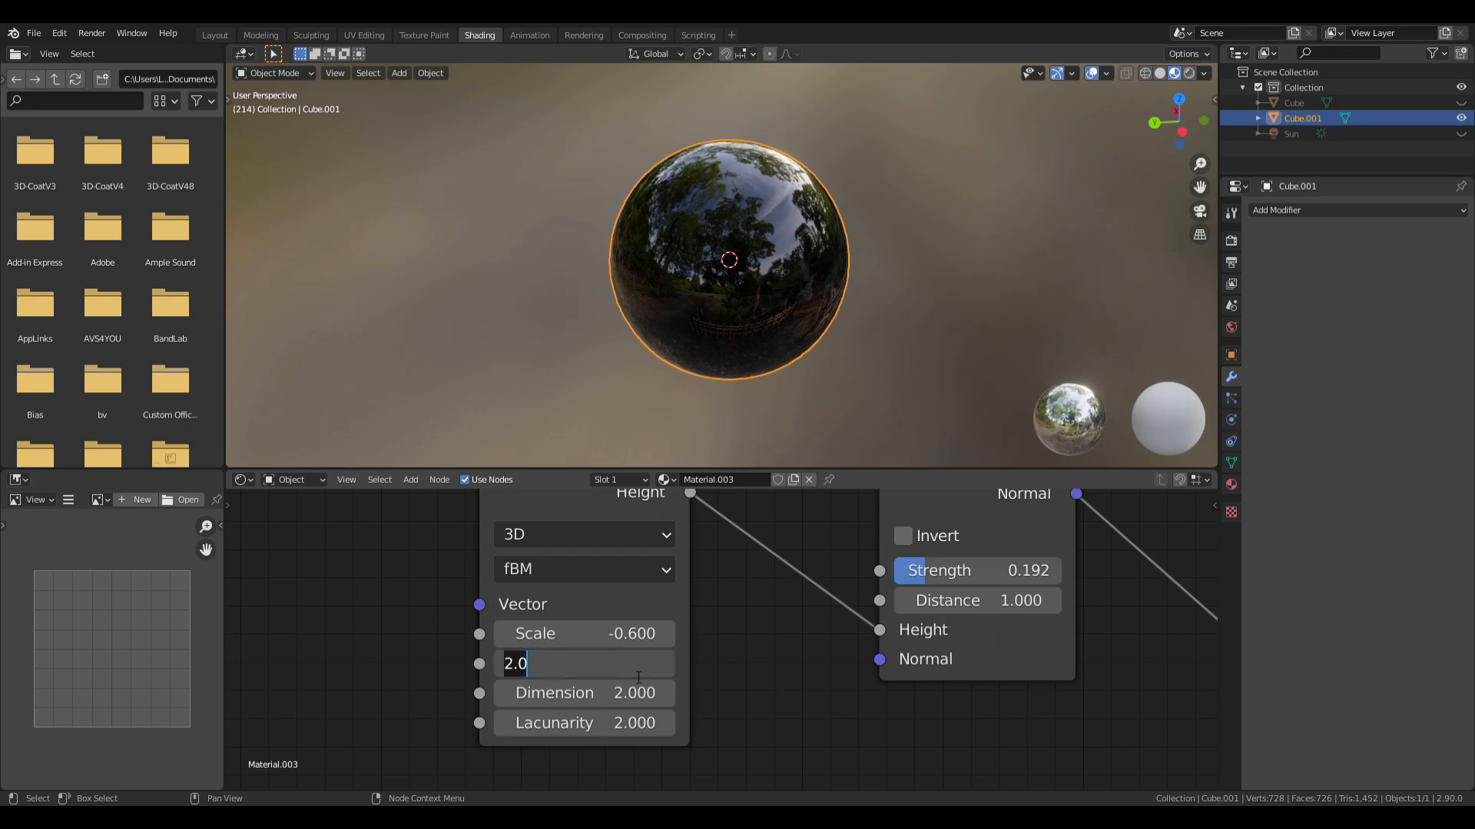
pyautogui.write('5')
pyautogui.press('Return')
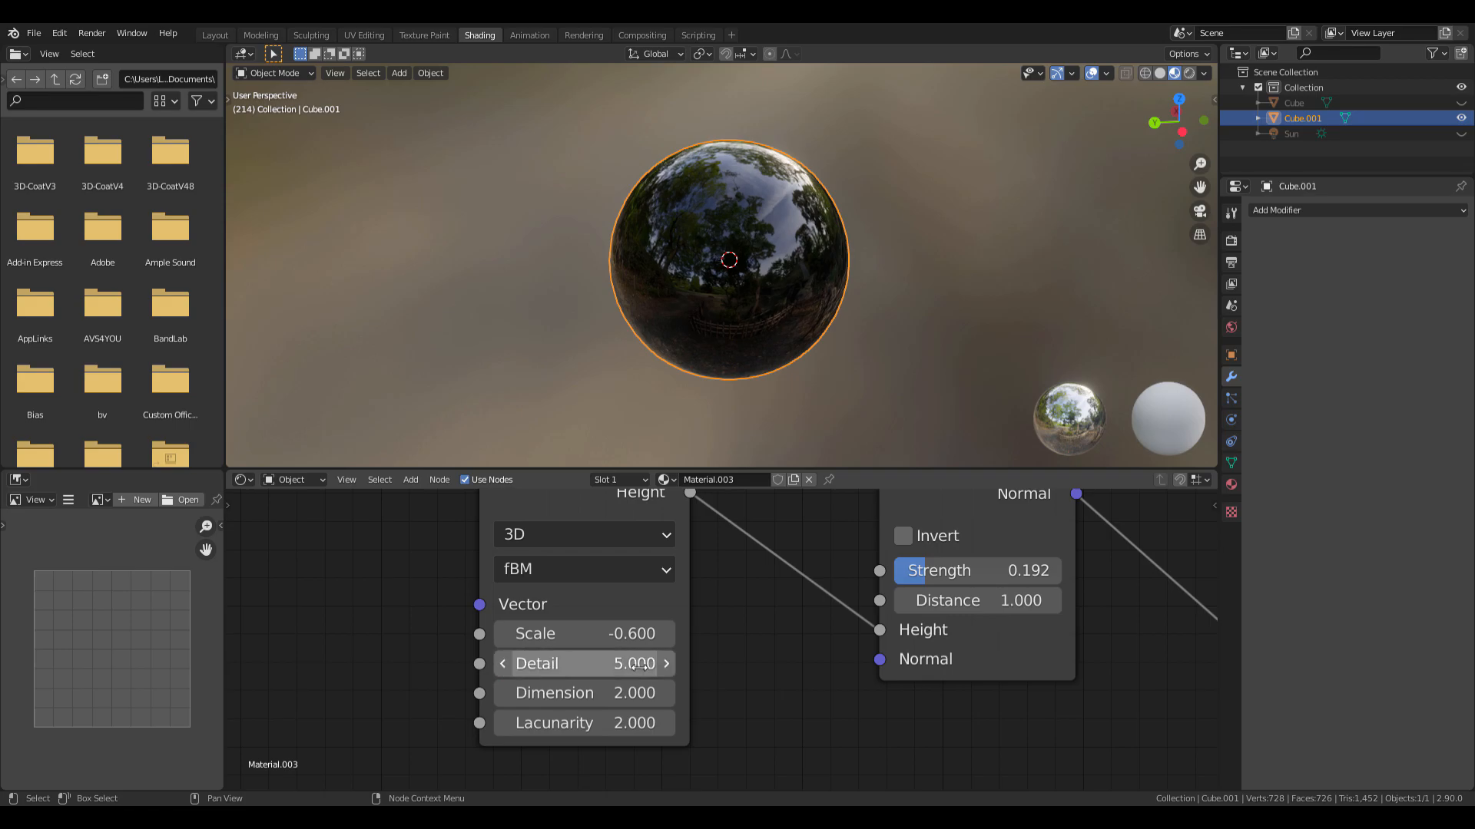
# Set the Musgrave Texture's Dimension to 1.3 and check the sphere's reflections up close.
pyautogui.click(648, 695)
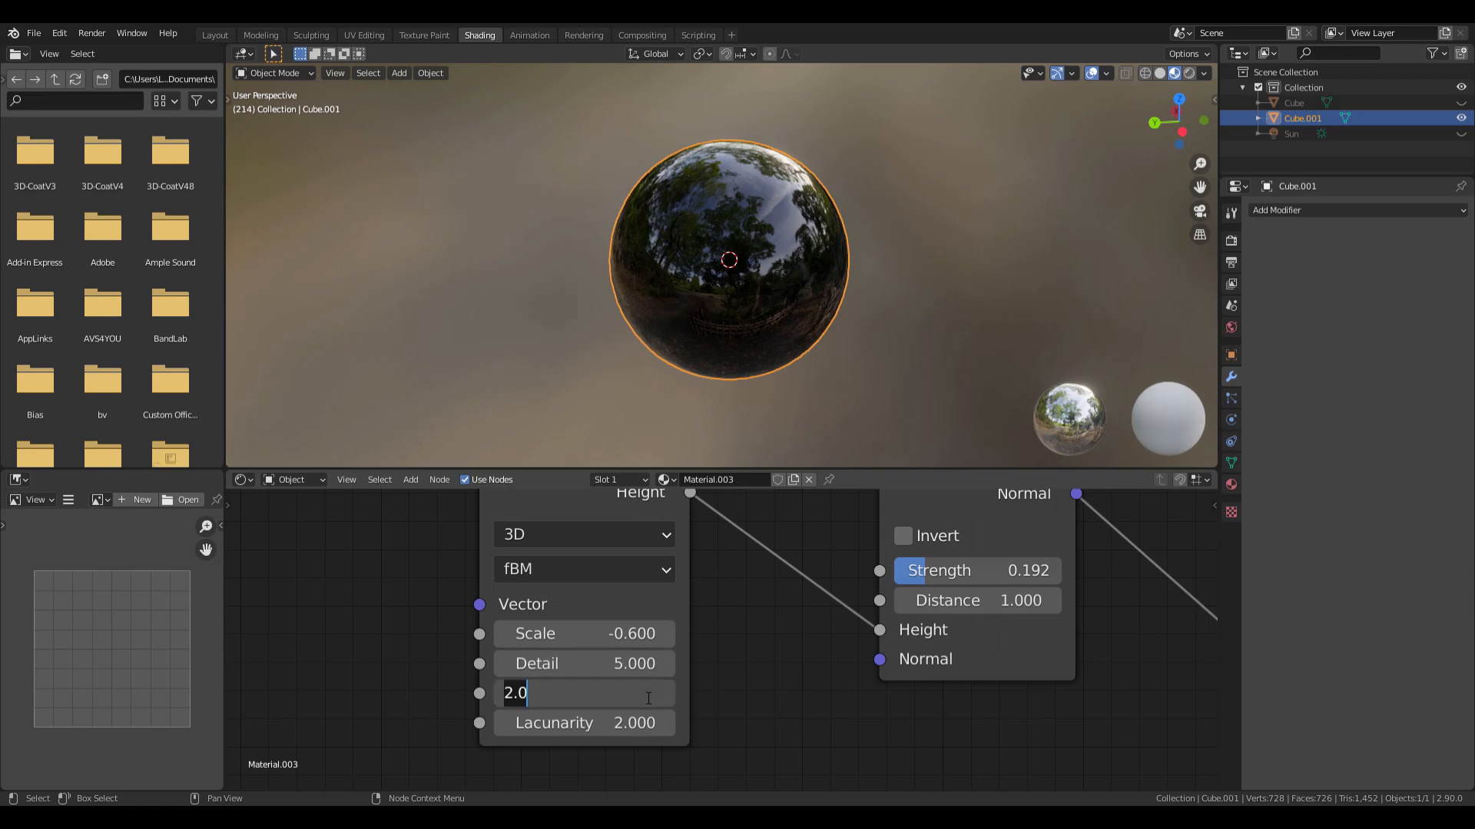
pyautogui.press('Return')
pyautogui.scroll(3, 635, 322)
pyautogui.scroll(-6, 634, 323)
pyautogui.scroll(-3, 711, 615)
pyautogui.moveTo(695, 599); pyautogui.dragTo(850, 606, button='middle')
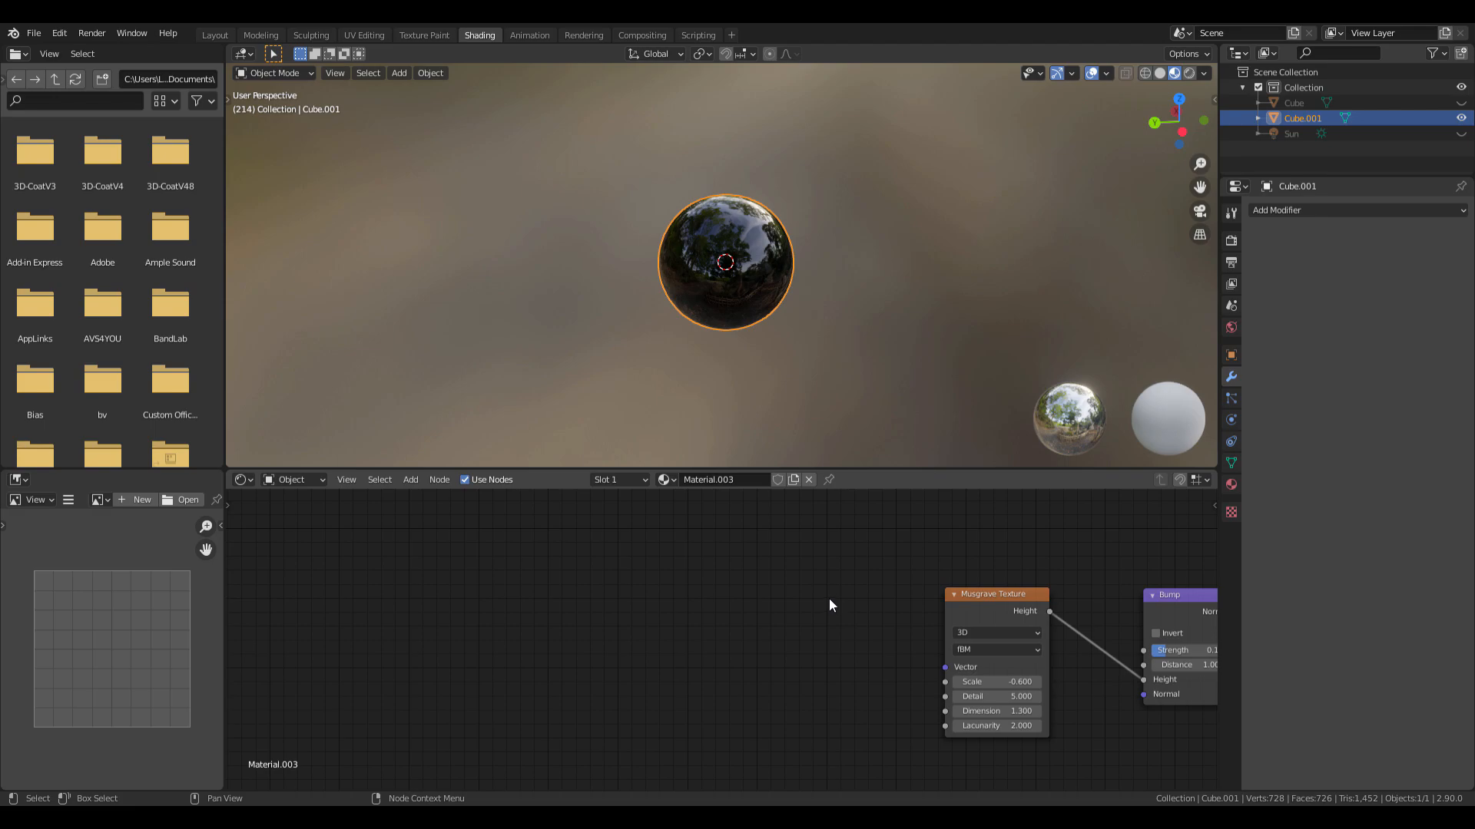
pyautogui.scroll(5, 759, 289)
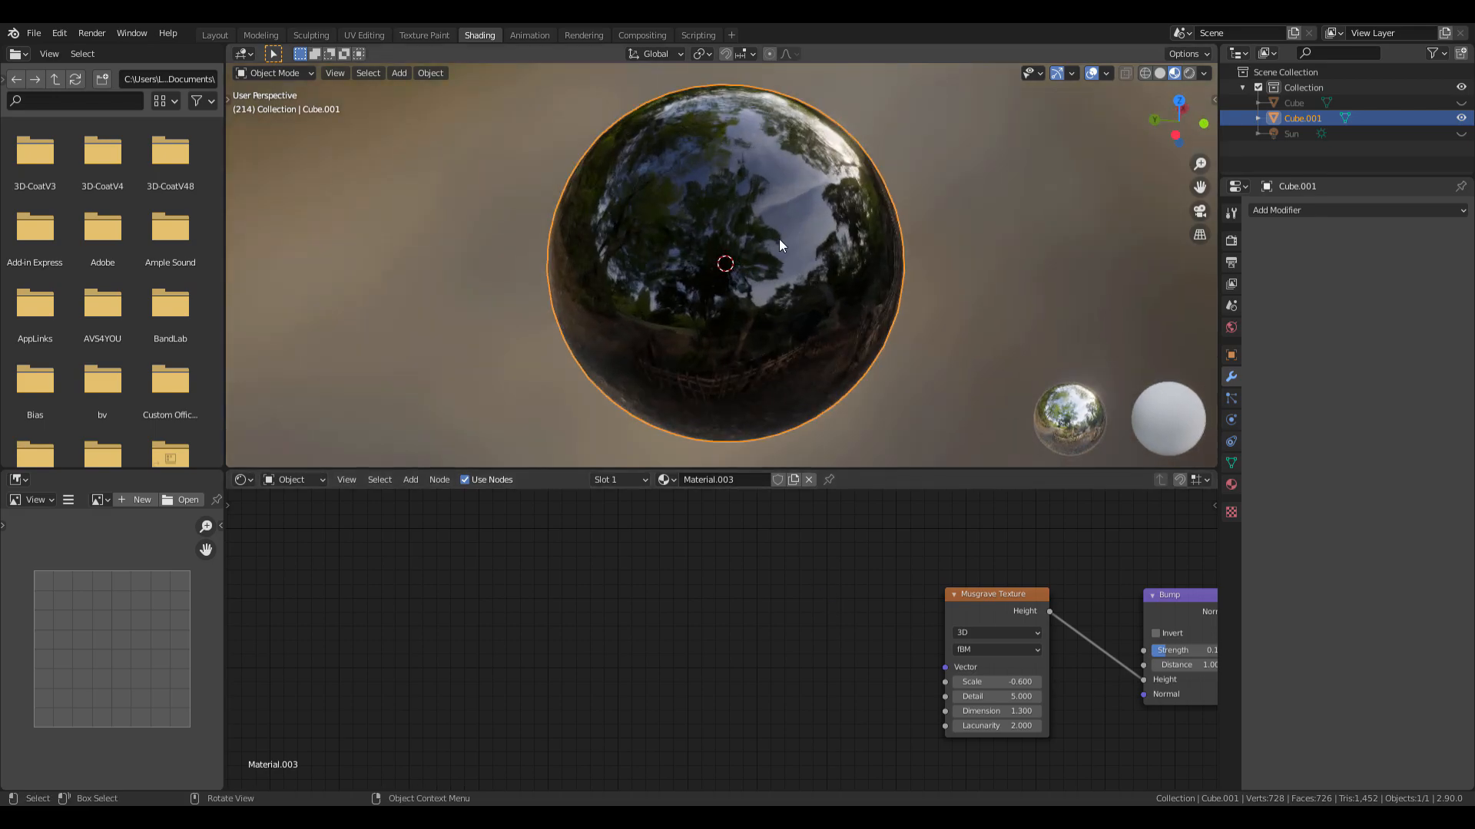
pyautogui.moveTo(778, 245); pyautogui.dragTo(721, 237, button='middle')
# Add a Mapping node in the empty space before the Musgrave Texture node.
pyautogui.scroll(-2, 720, 237)
pyautogui.scroll(-2, 675, 635)
pyautogui.moveTo(817, 646); pyautogui.dragTo(845, 651, button='middle')
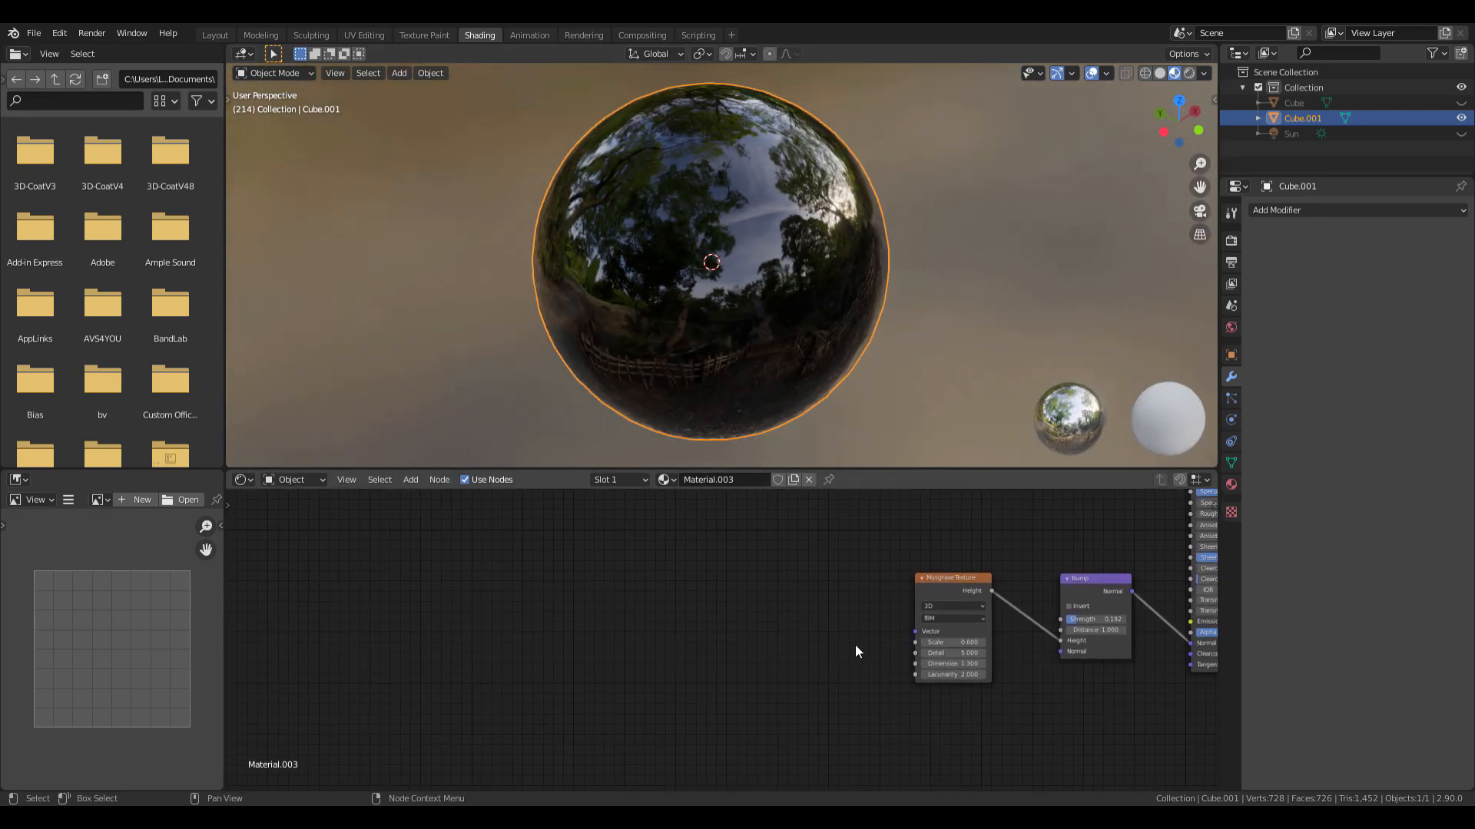
pyautogui.scroll(2, 846, 650)
pyautogui.hotkey('shift', 'a')
pyautogui.click(788, 616)
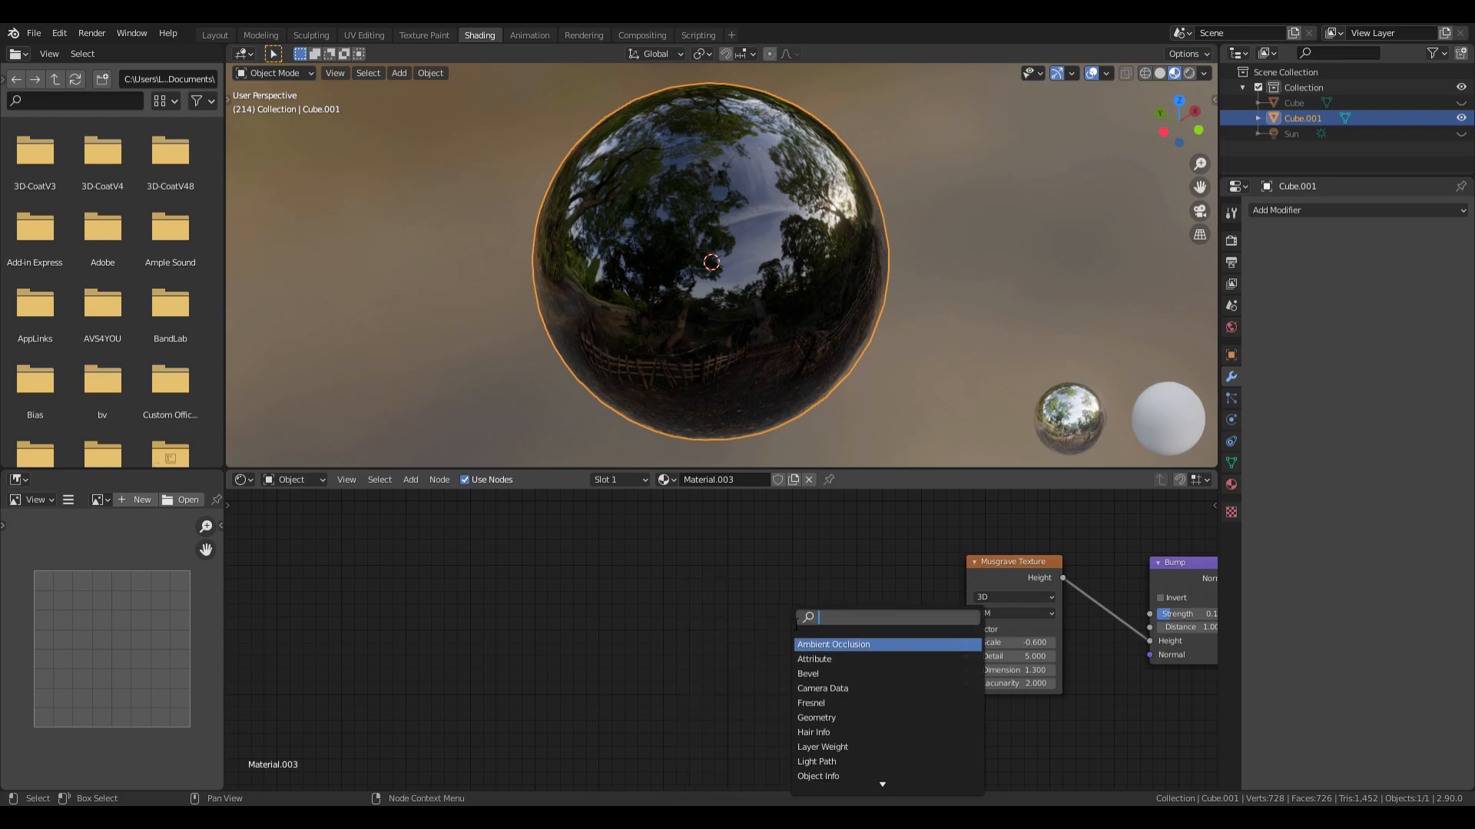
pyautogui.write('map')
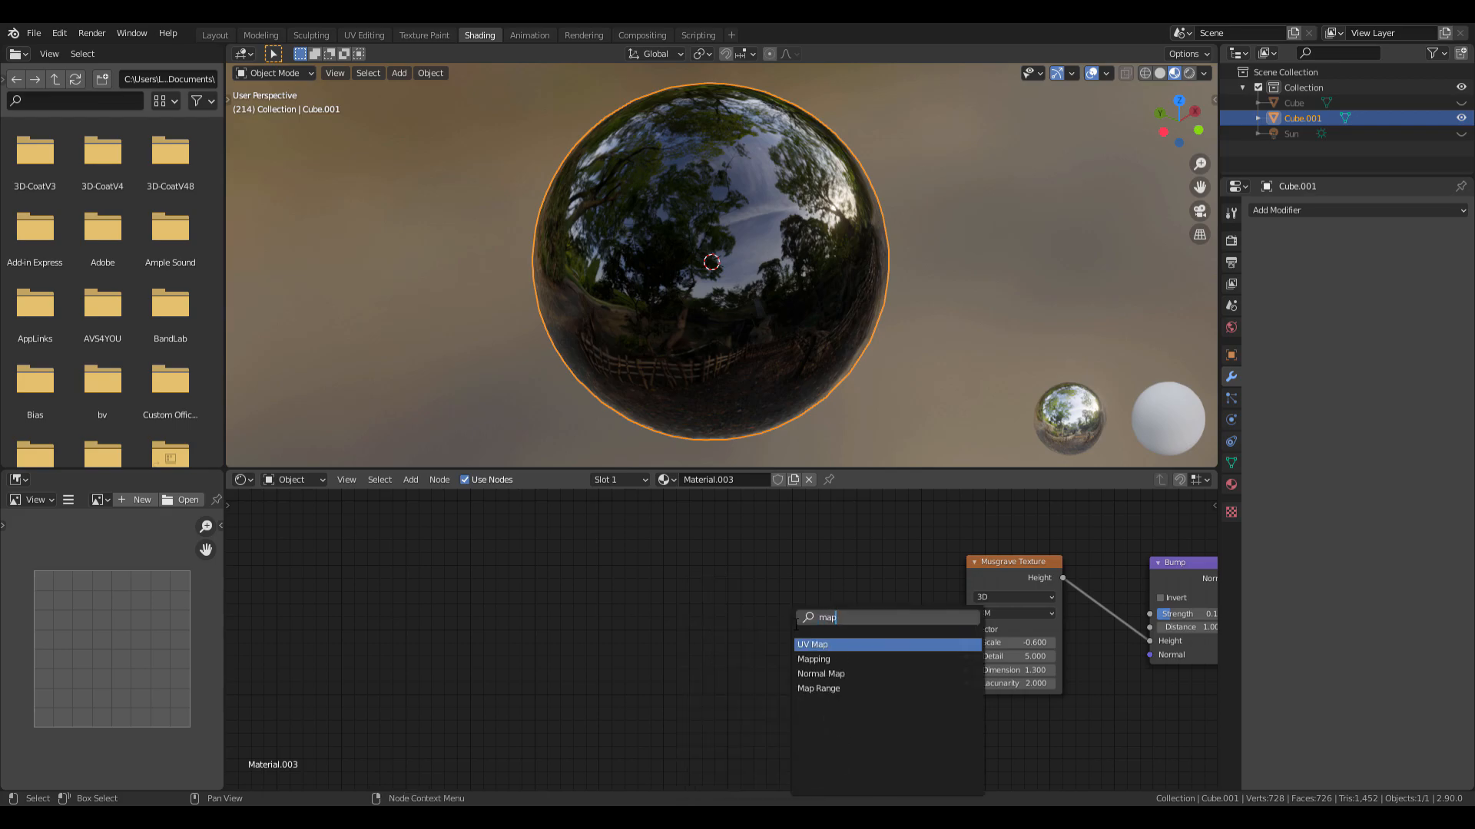
pyautogui.write('p')
pyautogui.press('Return')
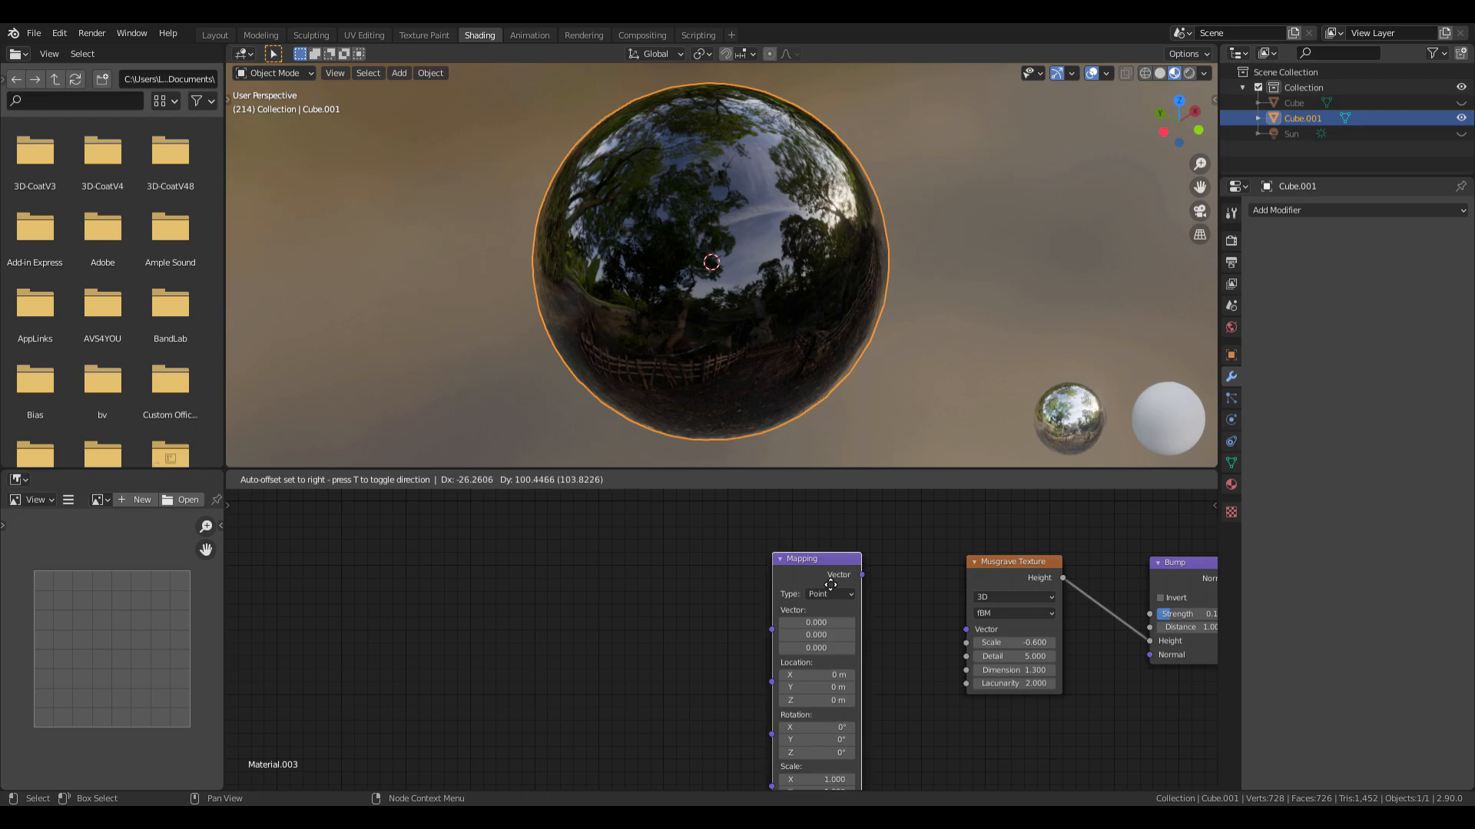
pyautogui.click(831, 588)
# Connect the Mapping node's Vector output to the Musgrave Texture's Vector input and shift the Mapping node slightly closer.
pyautogui.scroll(1, 832, 588)
pyautogui.moveTo(768, 606); pyautogui.dragTo(734, 629, button='middle')
pyautogui.scroll(2, 725, 561)
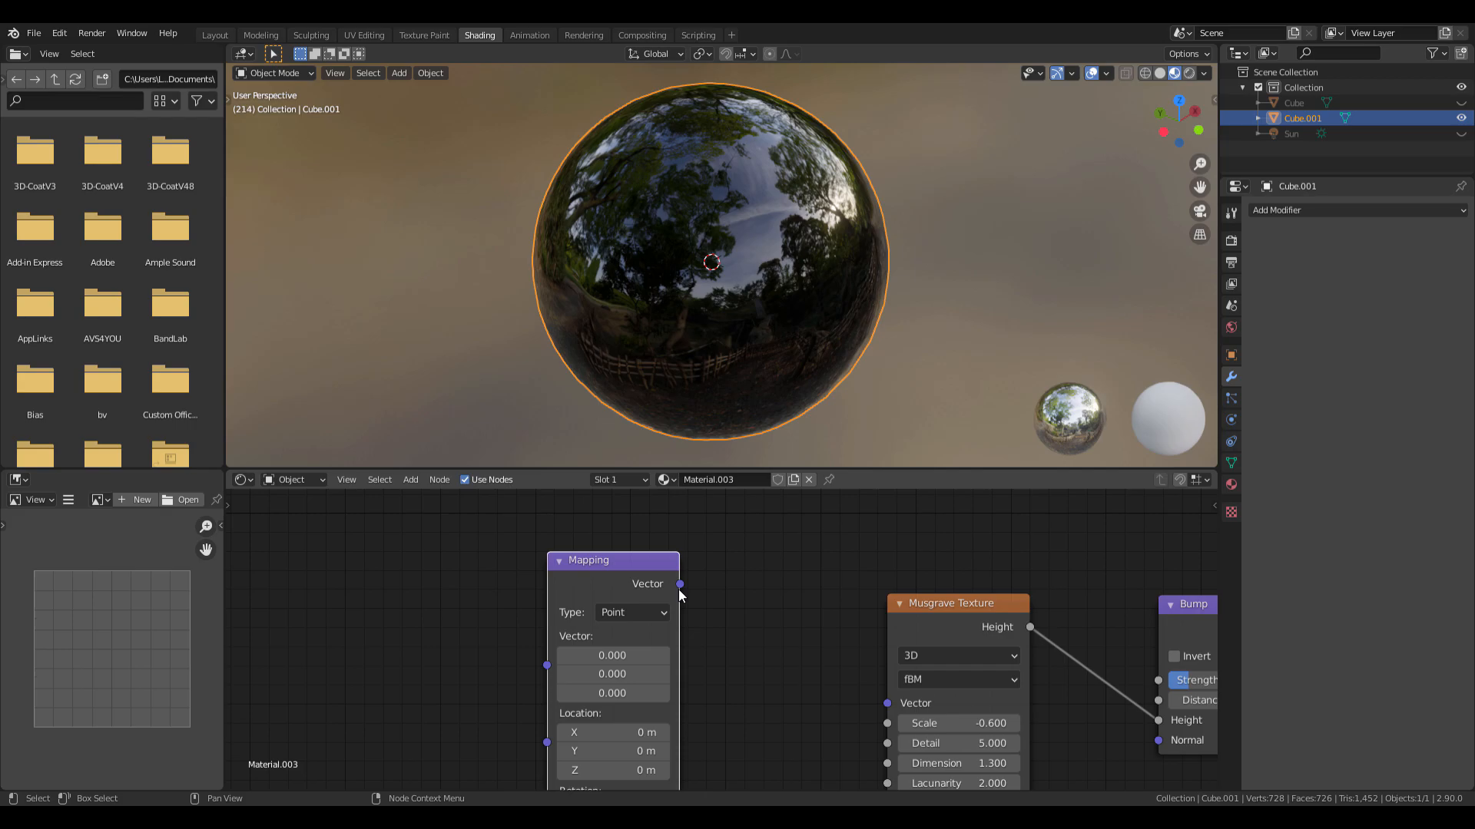
pyautogui.scroll(-2, 680, 596)
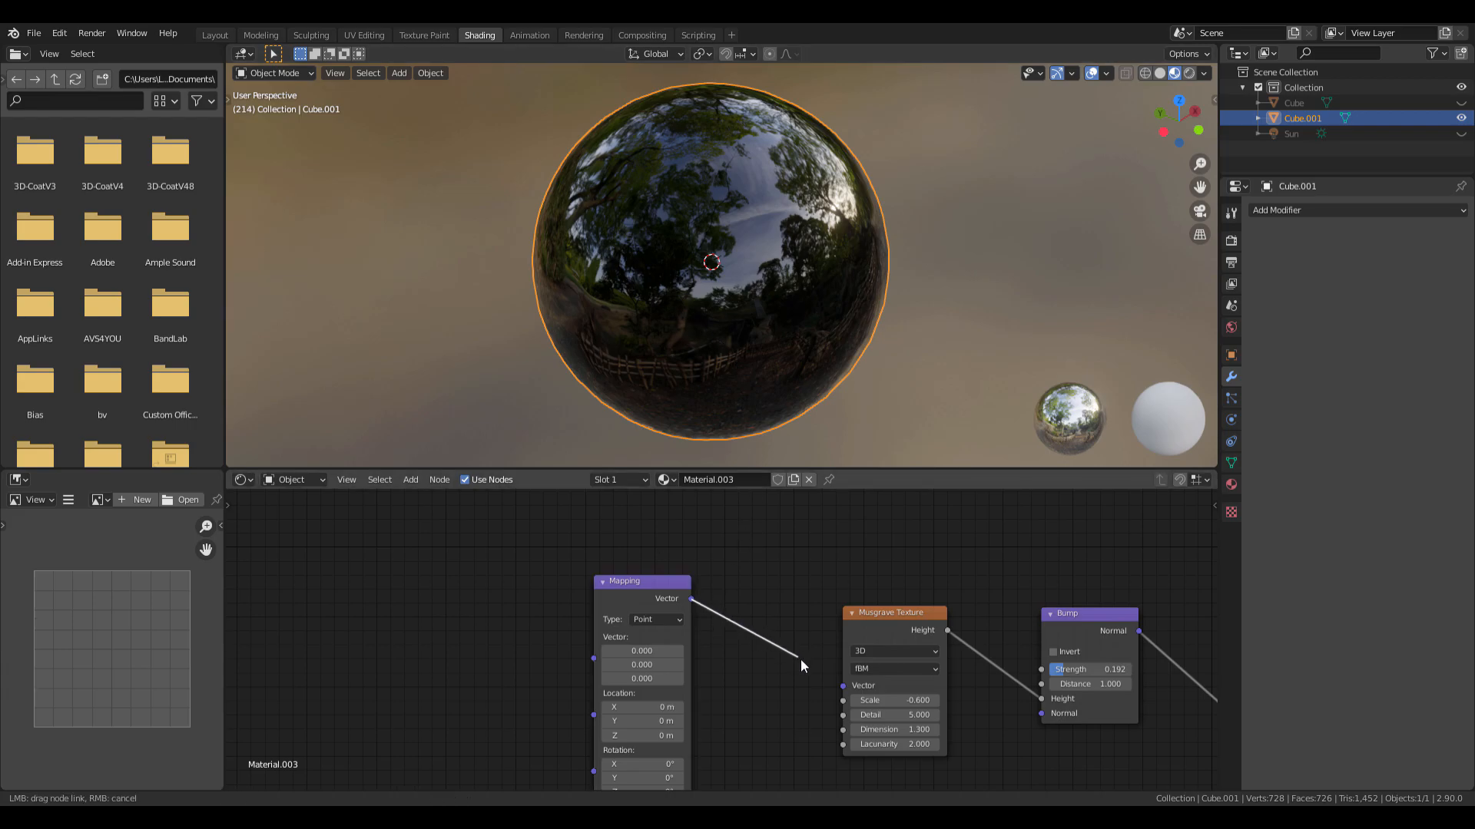
pyautogui.moveTo(849, 697); pyautogui.dragTo(843, 687)
pyautogui.moveTo(609, 587); pyautogui.dragTo(627, 594)
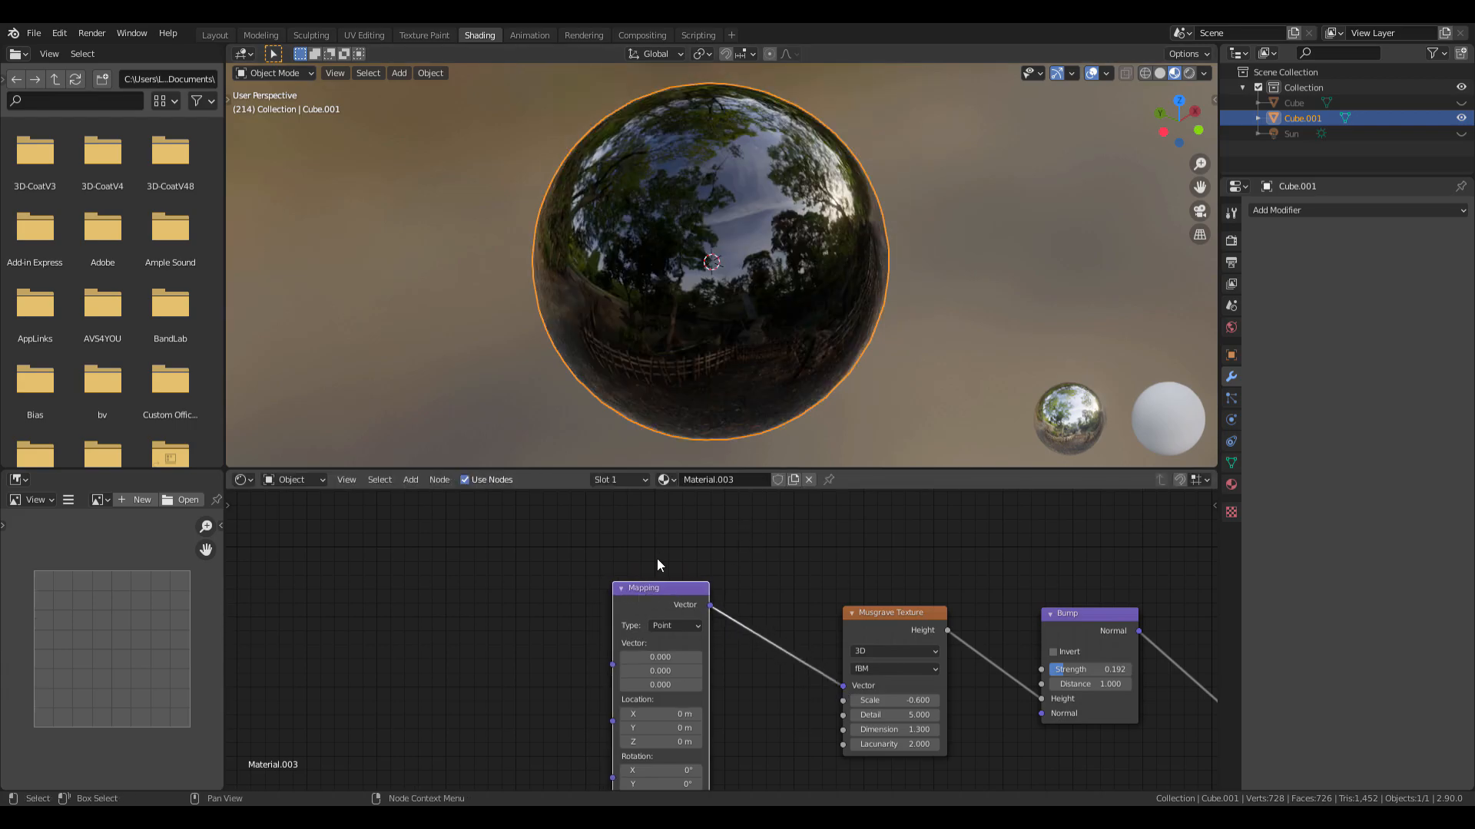
# Lower the Bump node's Strength to about 0.117 and check the reflections.
pyautogui.scroll(3, 714, 293)
pyautogui.scroll(1, 1064, 649)
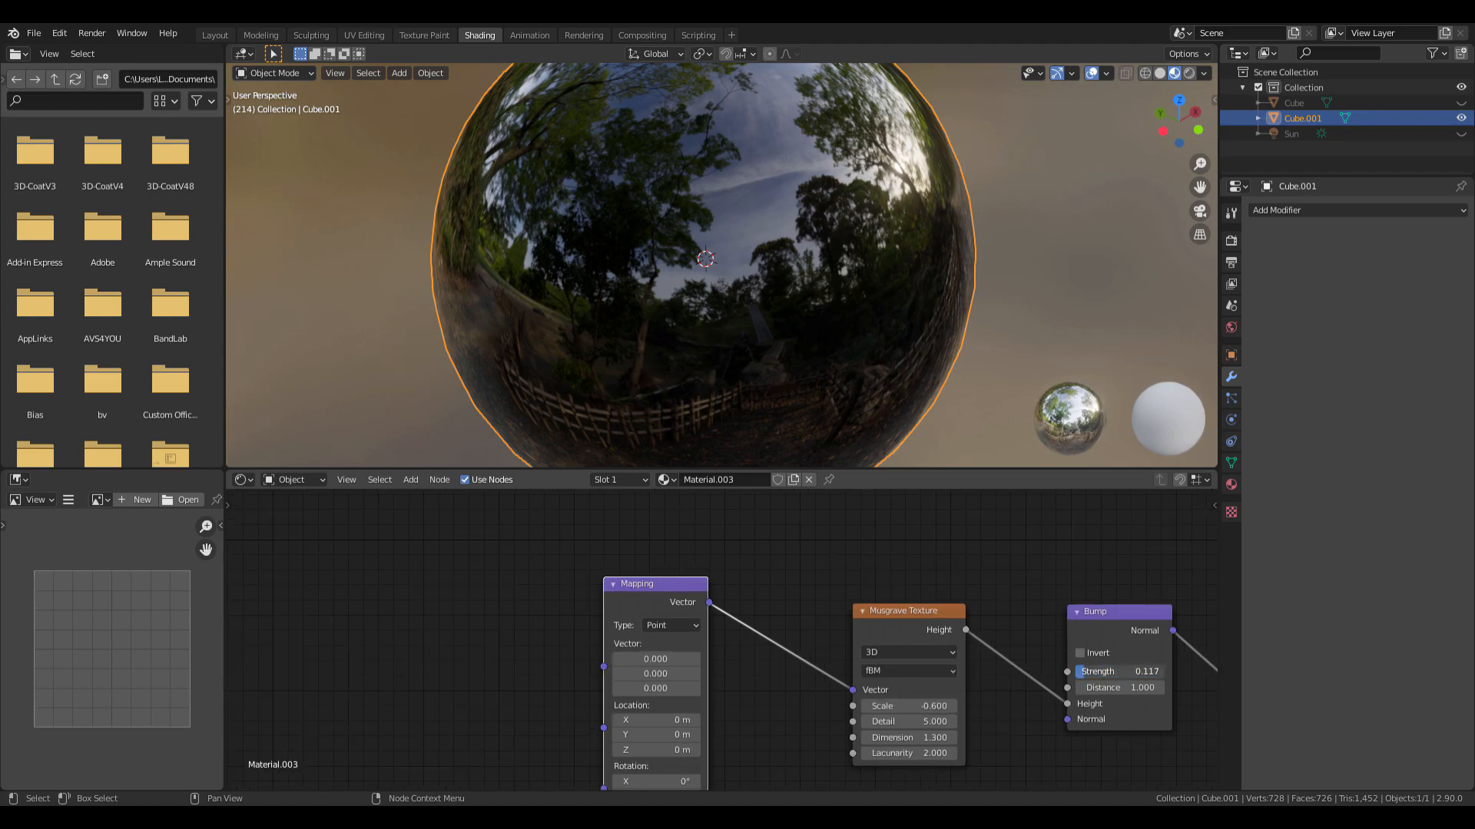
pyautogui.scroll(-4, 642, 253)
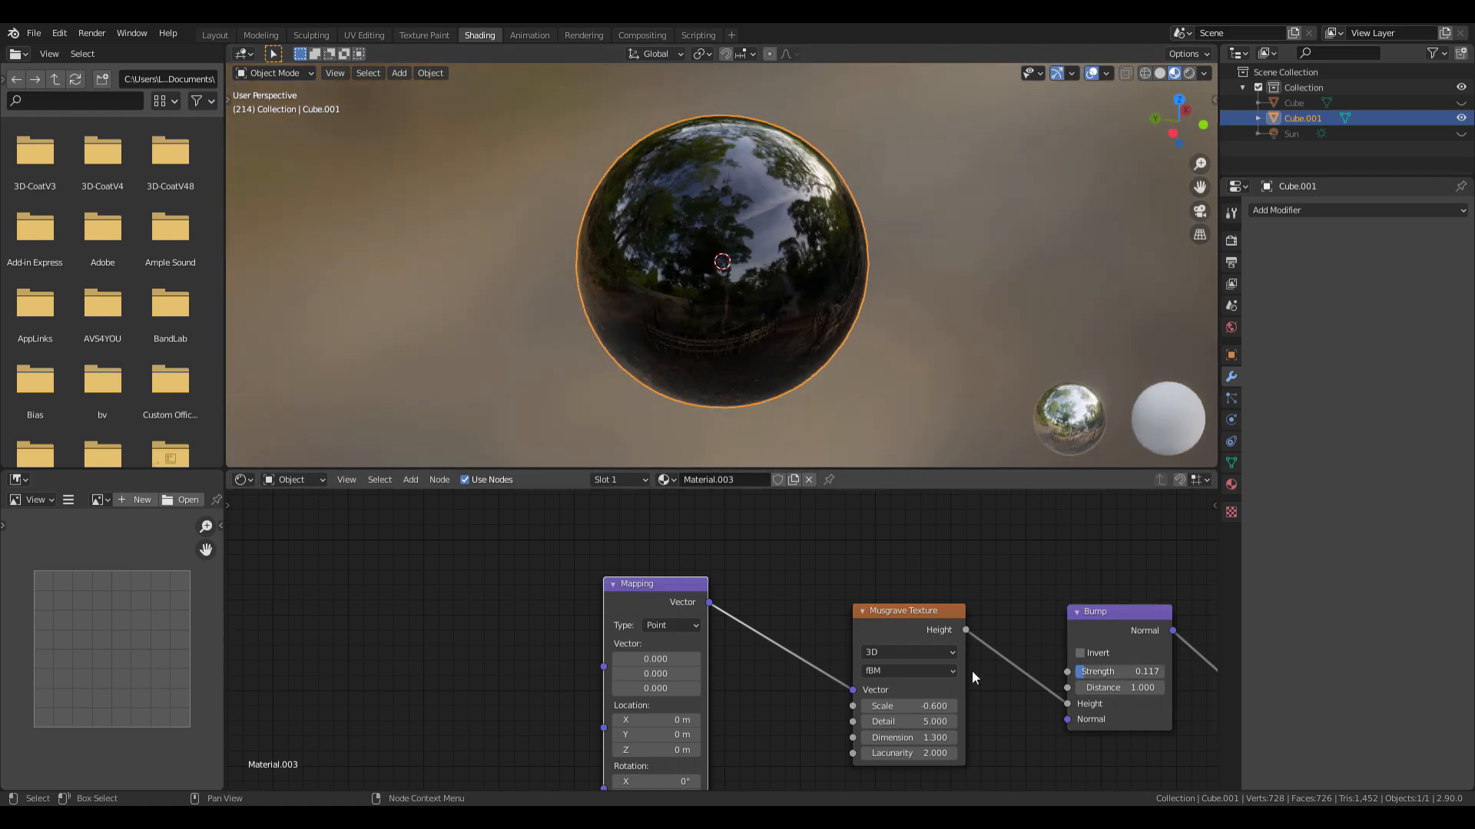
# Temporarily show the example sphere Cube in place of Cube.001 to examine its material nodes, and return to Cube.001.
pyautogui.moveTo(610, 626); pyautogui.dragTo(804, 638, button='middle')
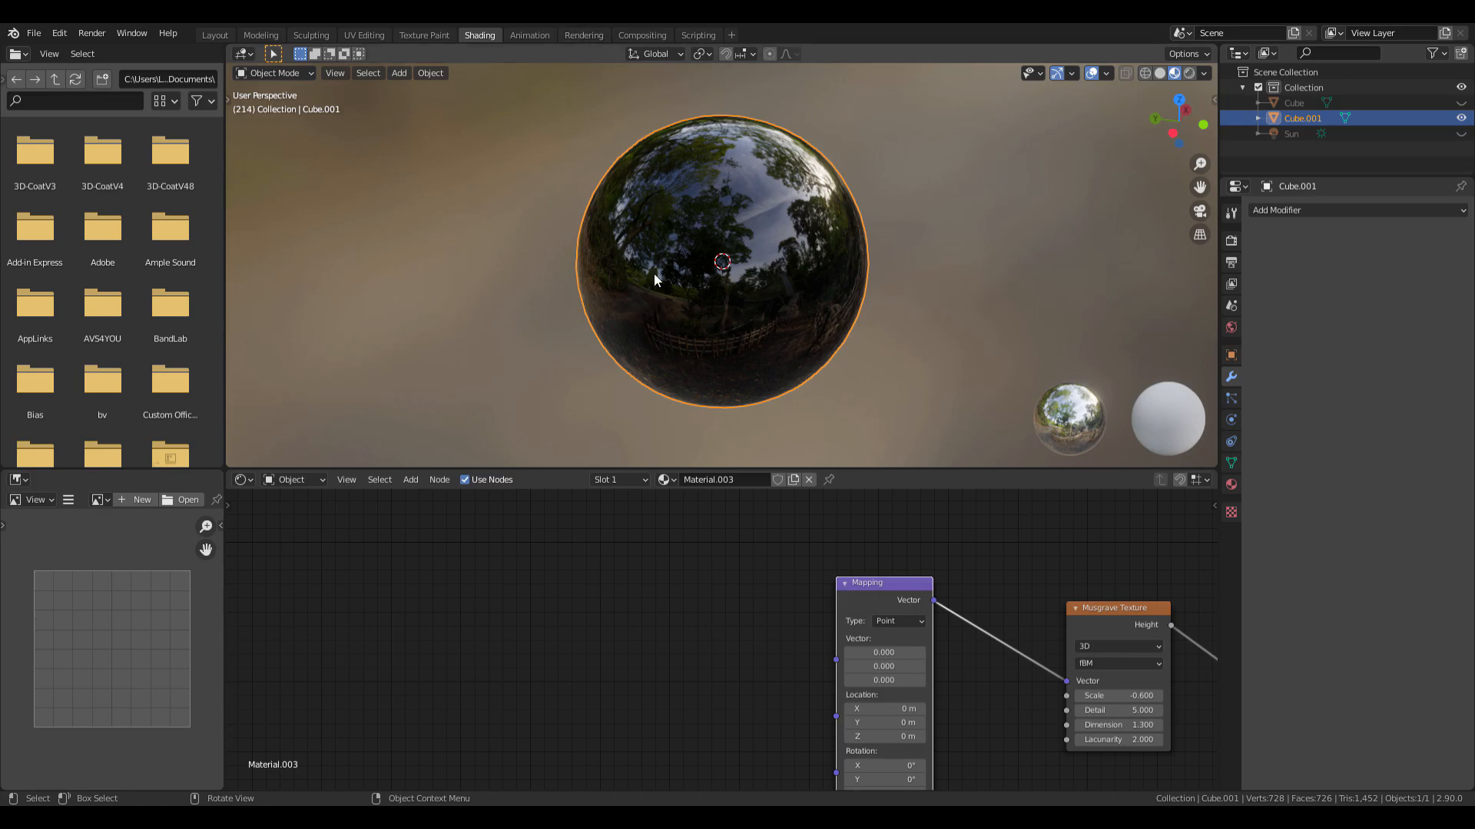
pyautogui.click(665, 479)
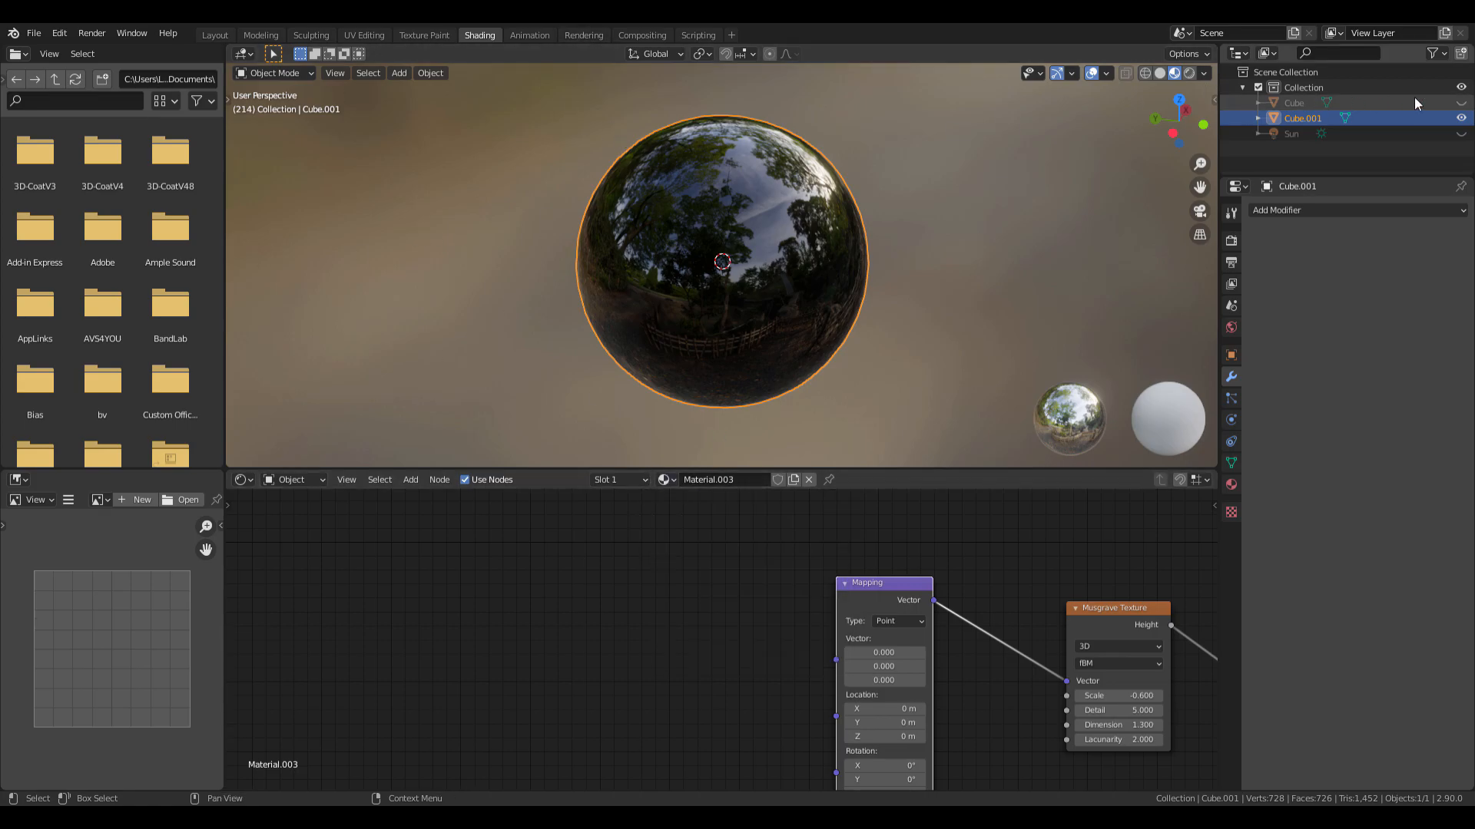
pyautogui.click(1461, 102)
pyautogui.click(1461, 117)
pyautogui.click(1294, 103)
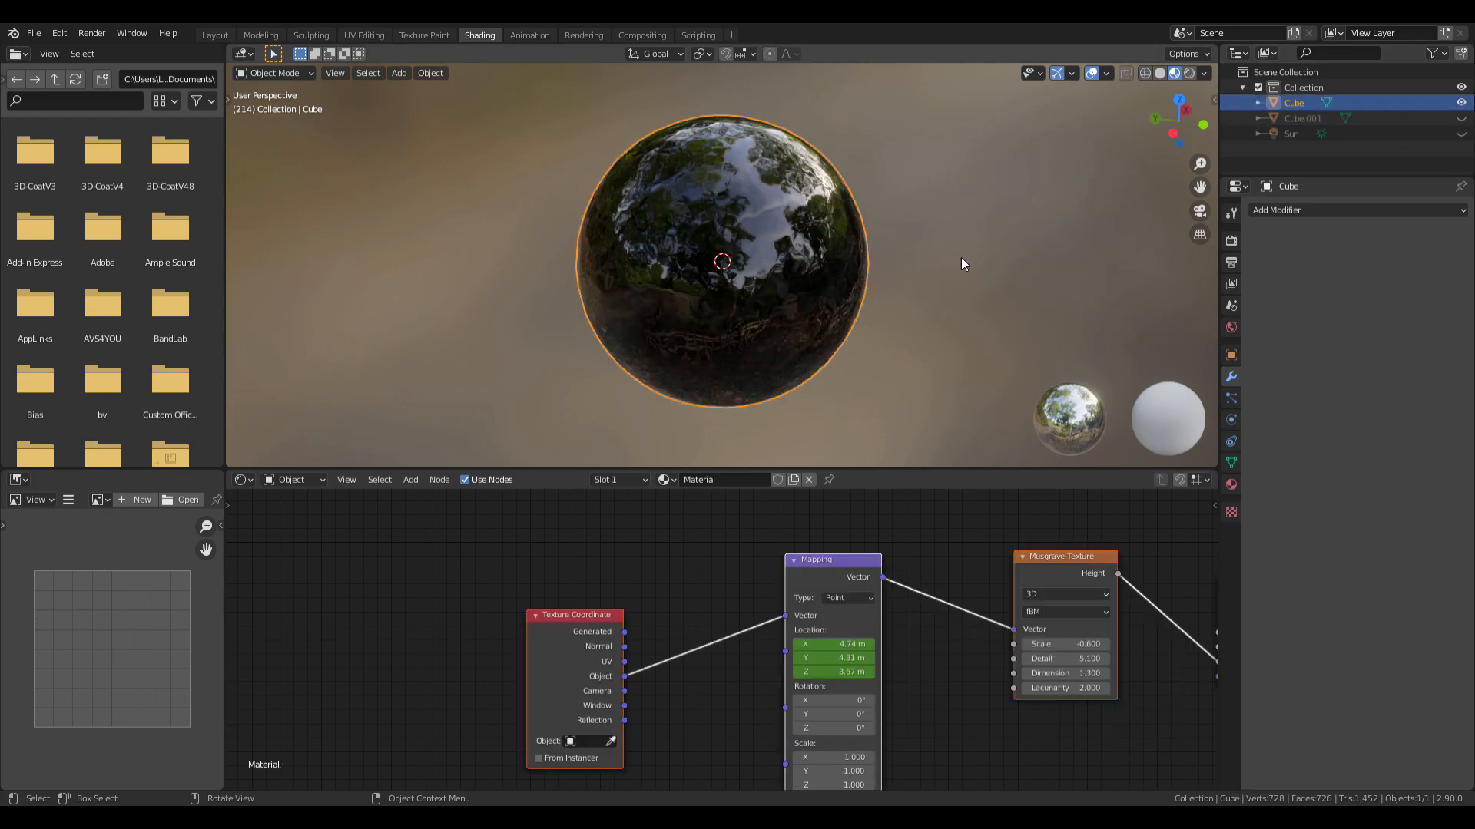
pyautogui.click(1461, 102)
pyautogui.click(1461, 117)
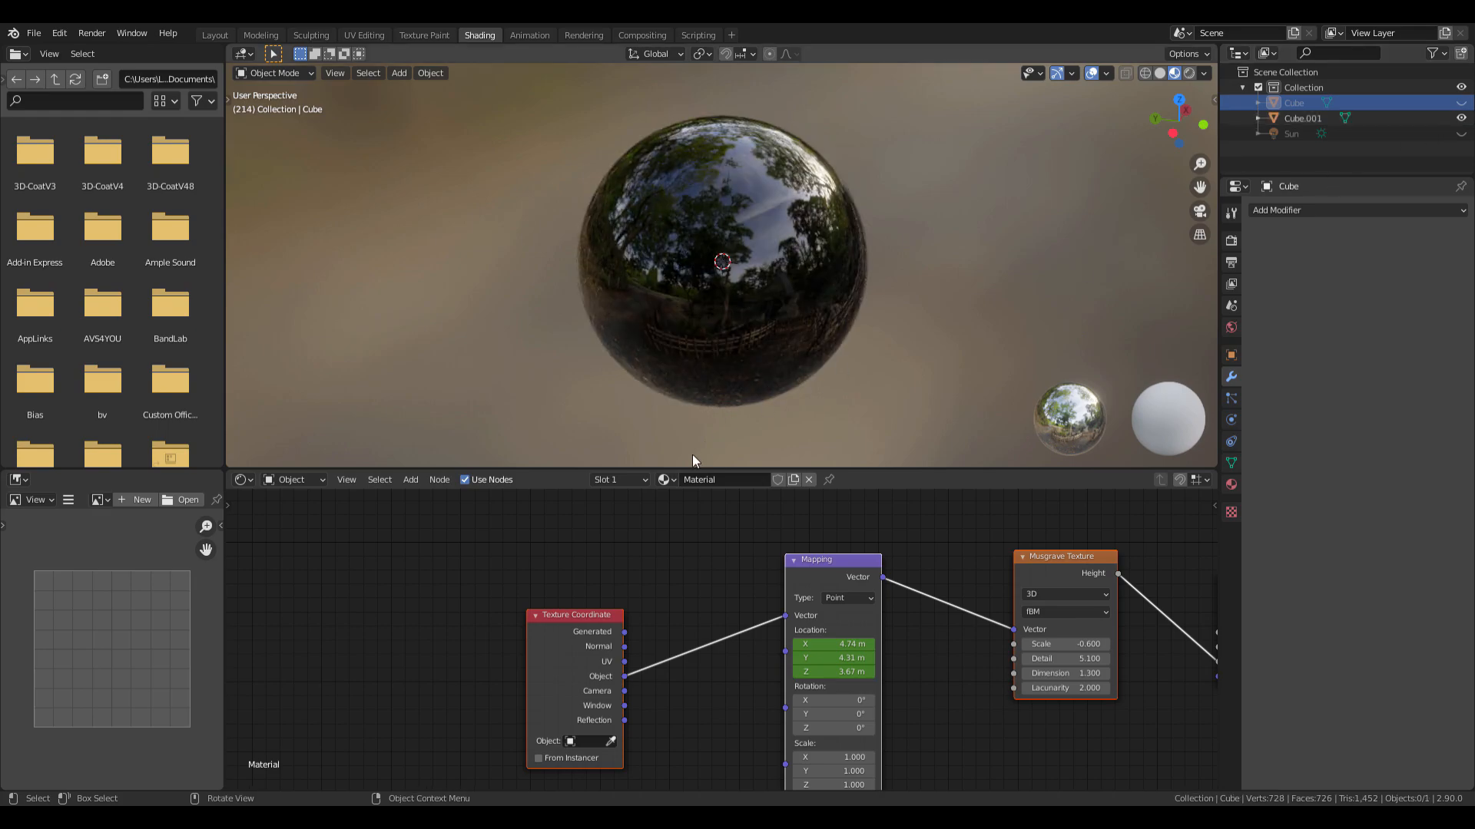
pyautogui.click(748, 228)
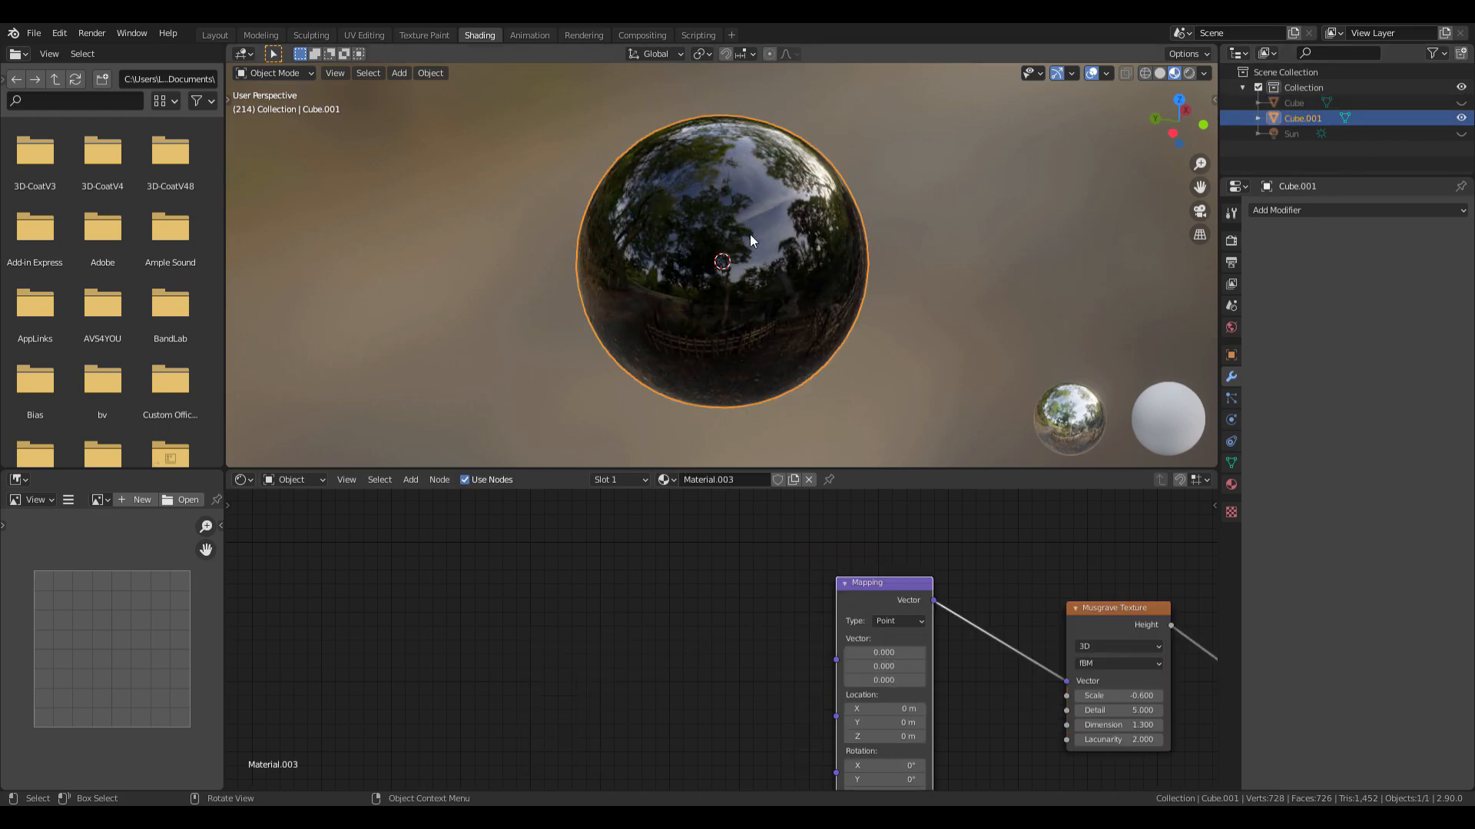
# Add a Texture Coordinate node in front of the Mapping node.
pyautogui.scroll(-1, 702, 674)
pyautogui.moveTo(702, 674); pyautogui.dragTo(815, 590, button='middle')
pyautogui.hotkey('shift', 'a')
pyautogui.click(800, 555)
pyautogui.write('textu')
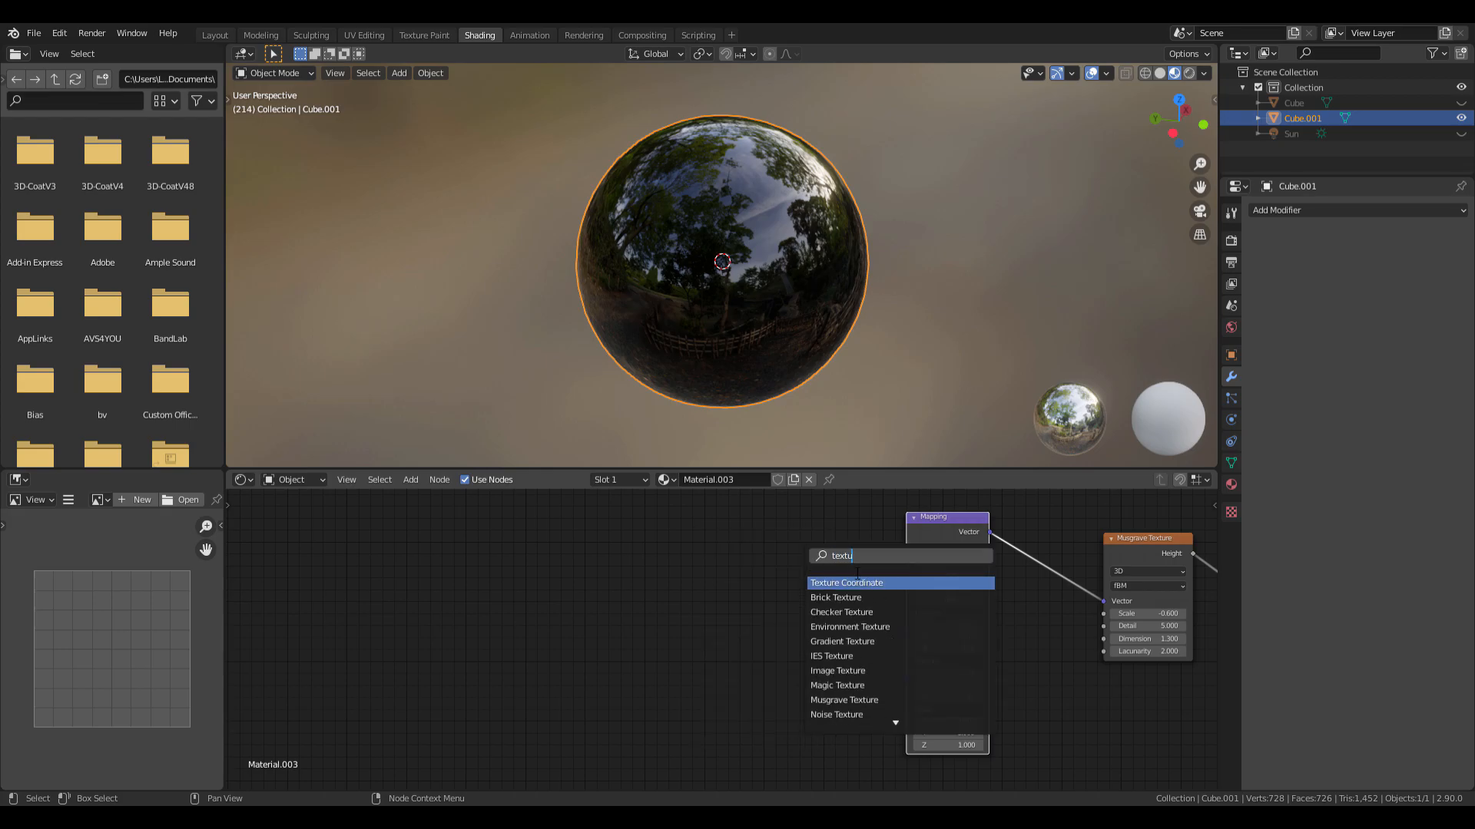
pyautogui.click(858, 583)
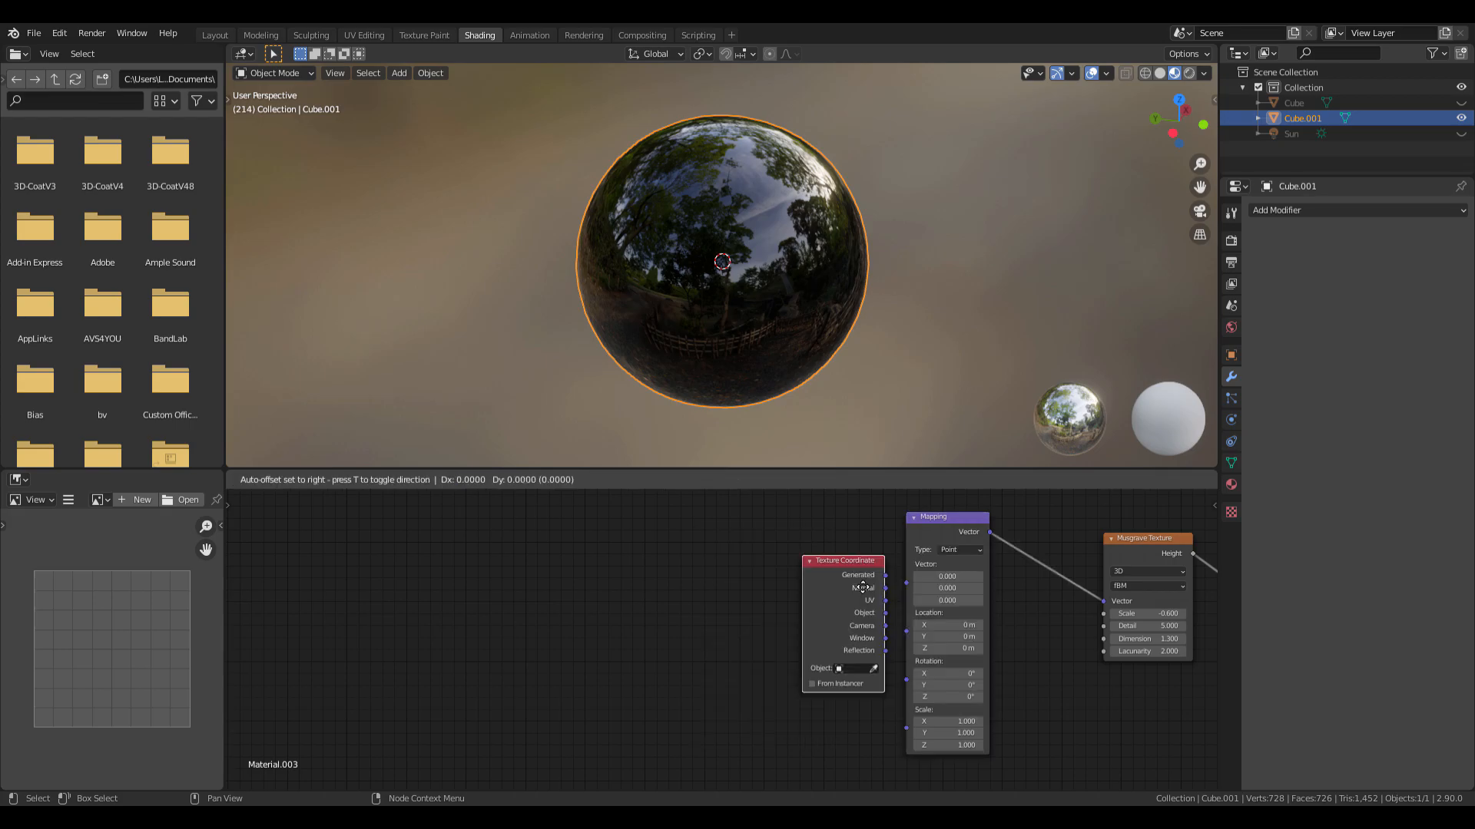
pyautogui.scroll(4, 846, 642)
pyautogui.moveTo(839, 647); pyautogui.dragTo(729, 725, button='middle')
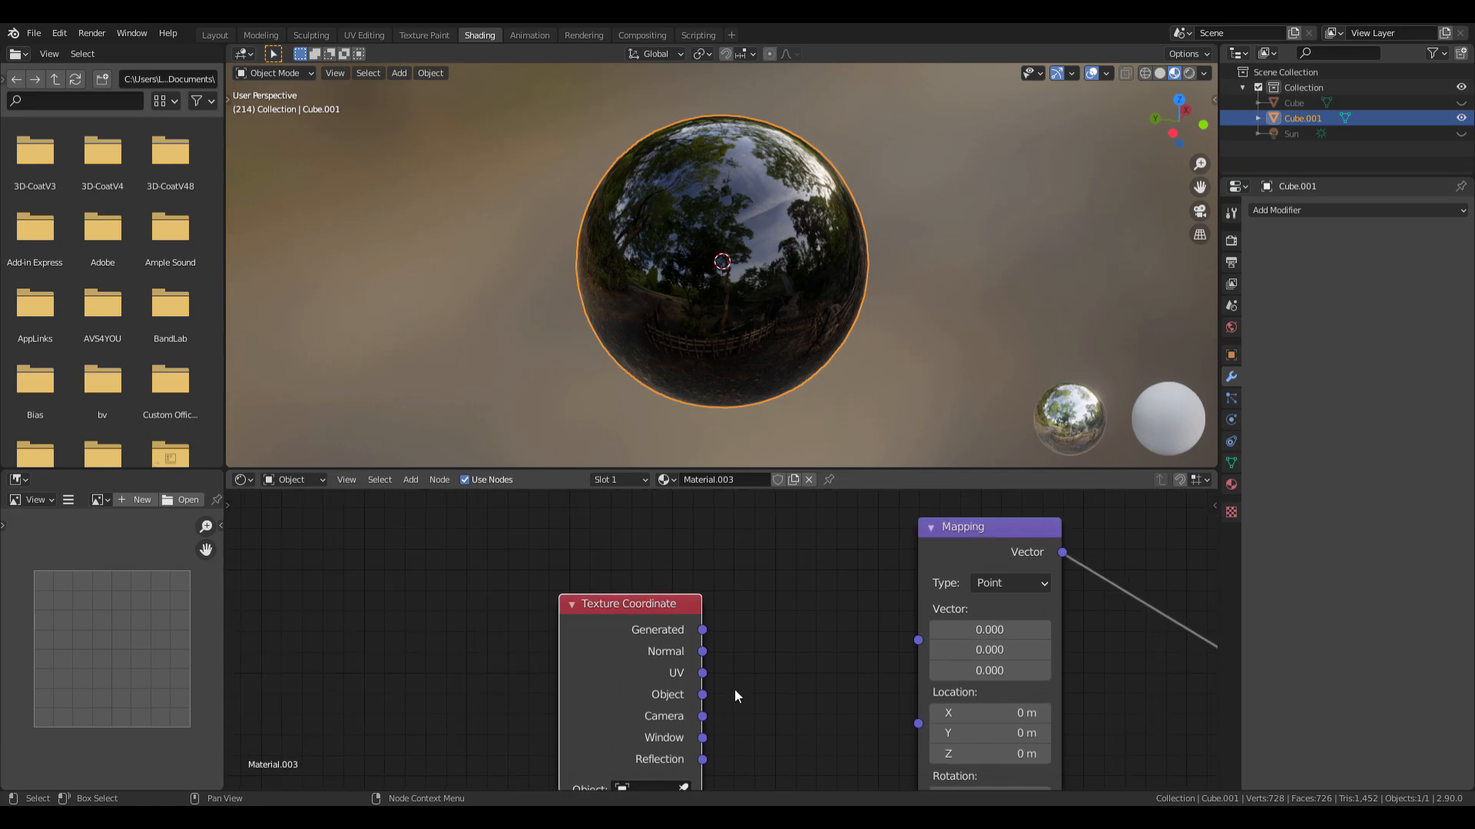
# Connect the Texture Coordinate's Object output to the Mapping node's Vector input and check the sphere's reflections.
pyautogui.moveTo(702, 695); pyautogui.dragTo(917, 640)
pyautogui.scroll(5, 776, 343)
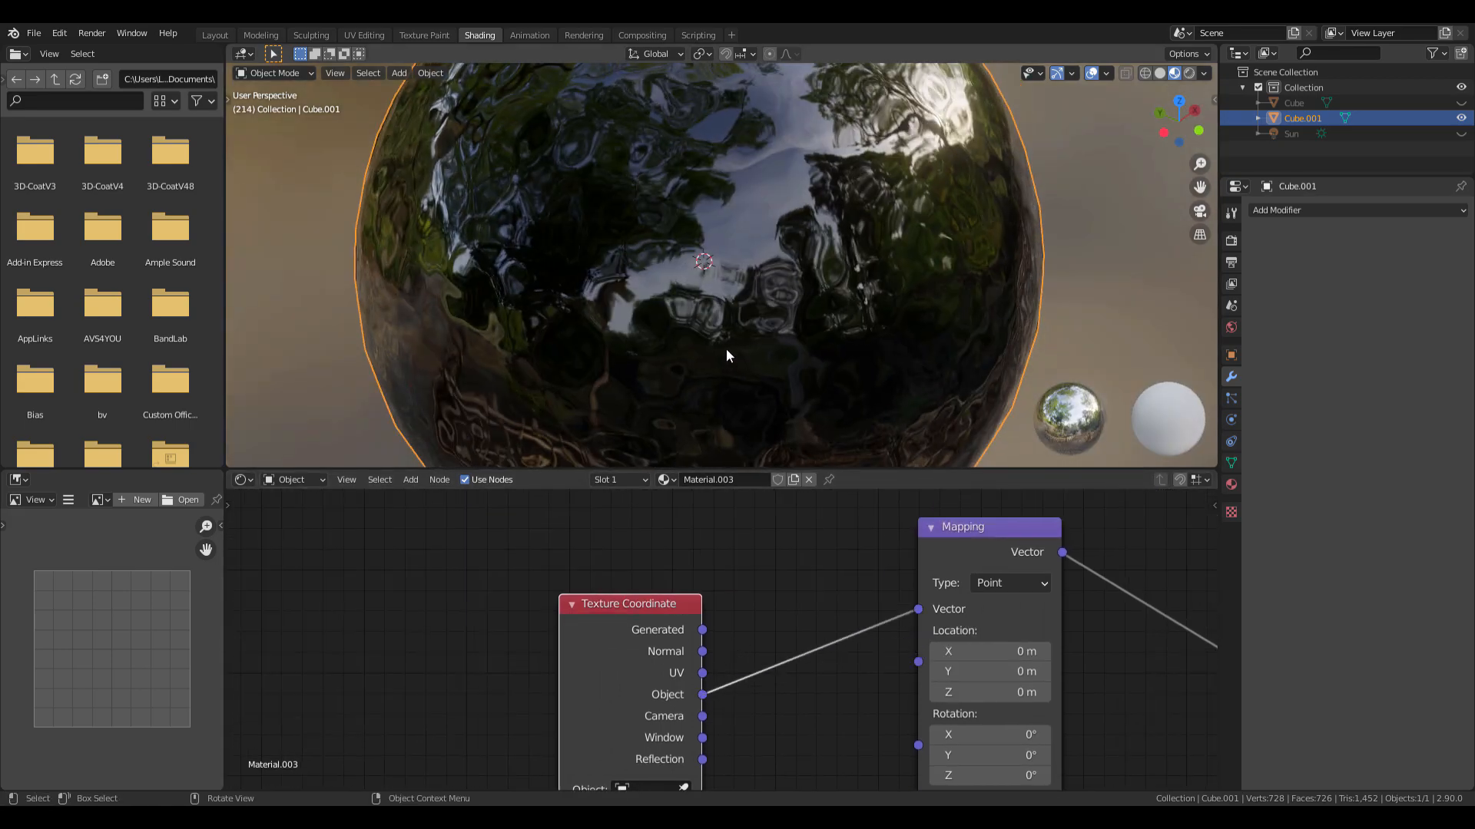
pyautogui.scroll(-5, 726, 351)
pyautogui.moveTo(887, 353); pyautogui.dragTo(827, 299, button='middle')
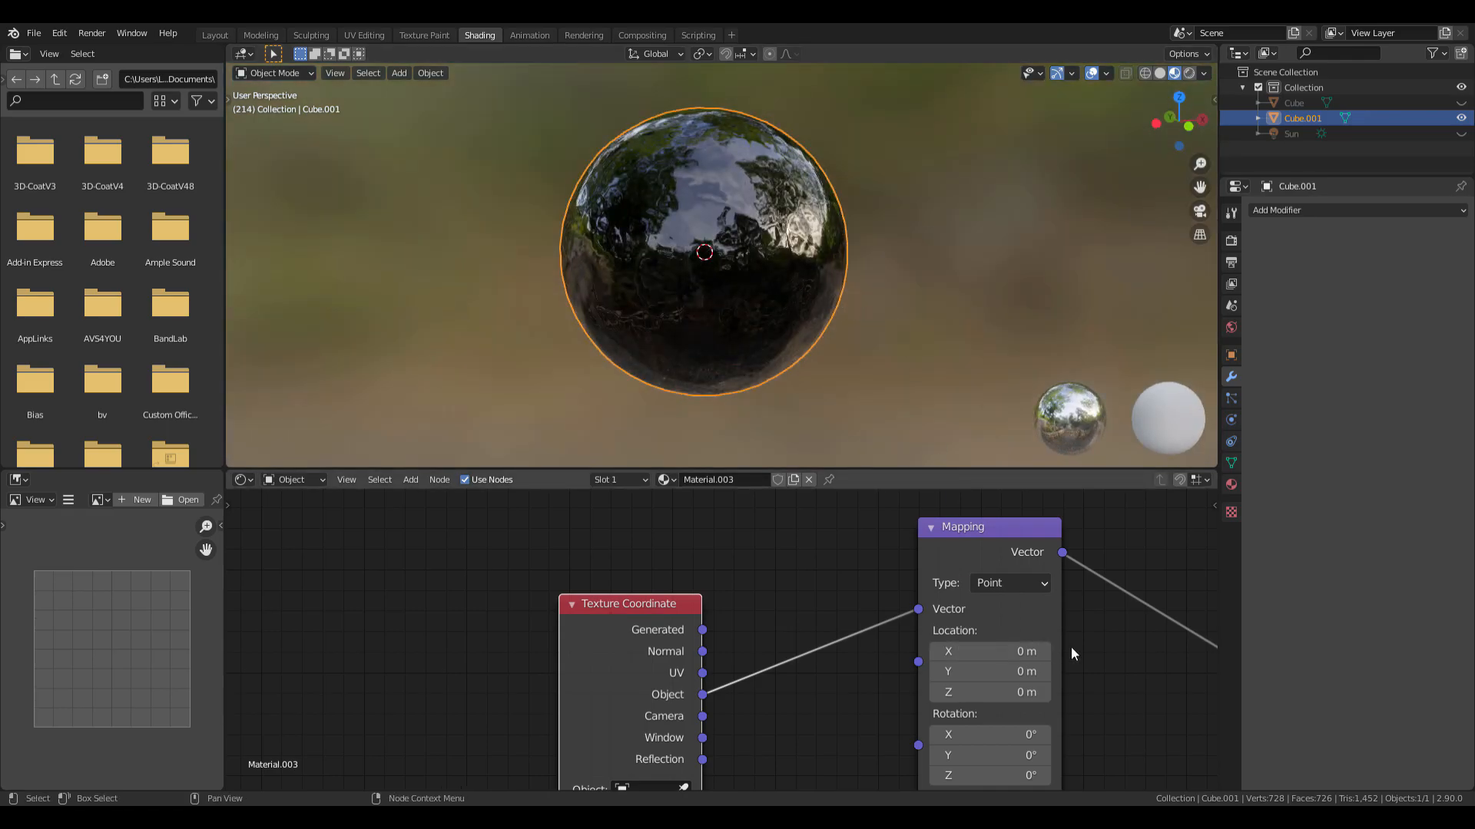
# Set the Bump node's Strength to 0.1.
pyautogui.keyDown('ctrl'); pyautogui.scroll(-20, 1065, 648); pyautogui.keyUp('ctrl')
pyautogui.scroll(2, 926, 564)
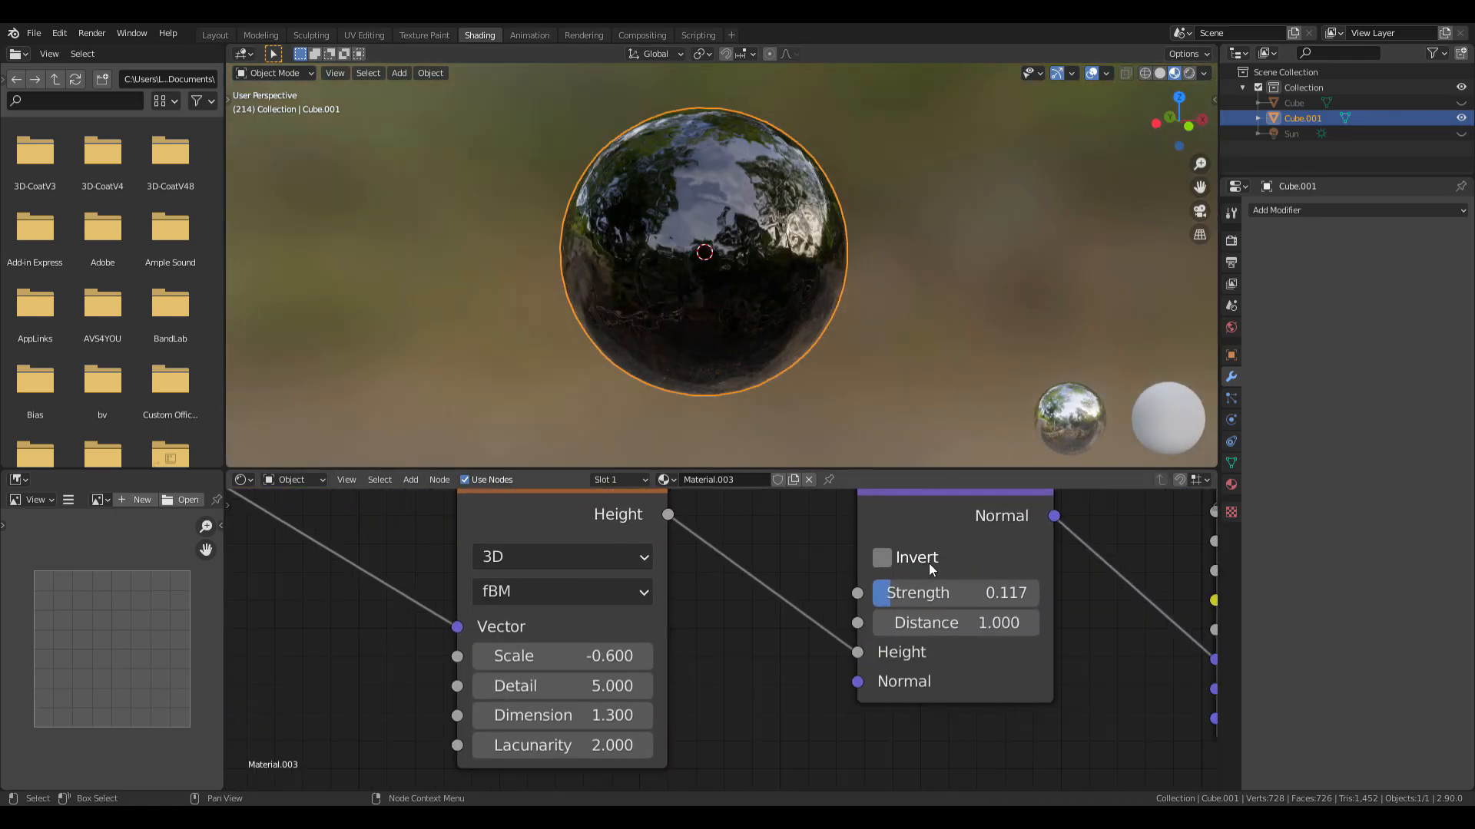
pyautogui.scroll(1, 926, 564)
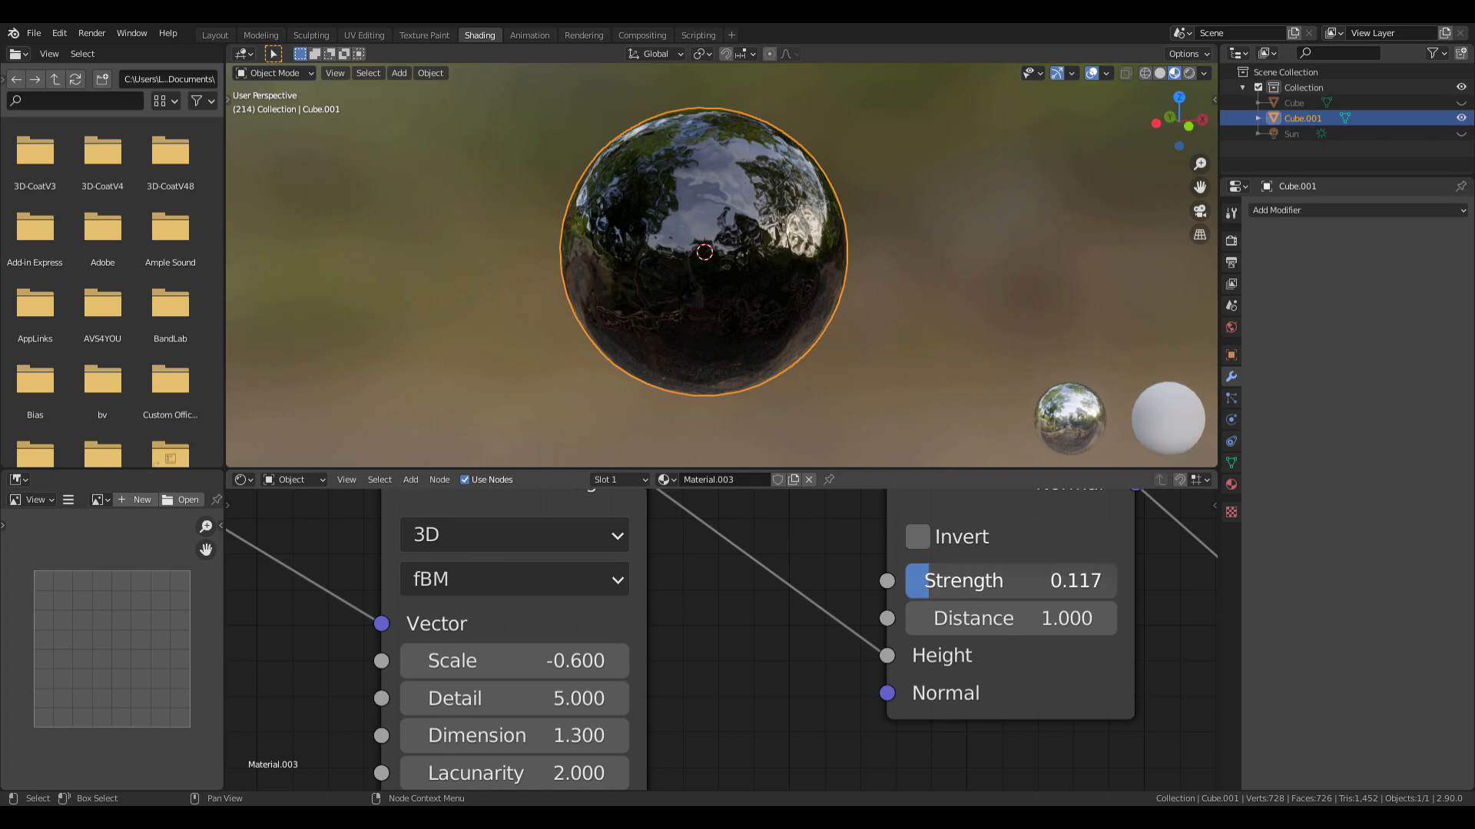
pyautogui.moveTo(998, 581); pyautogui.dragTo(995, 581)
# Examine the distorted reflections from several angles and distances, and review the Musgrave Texture and Bump node settings.
pyautogui.scroll(3, 832, 345)
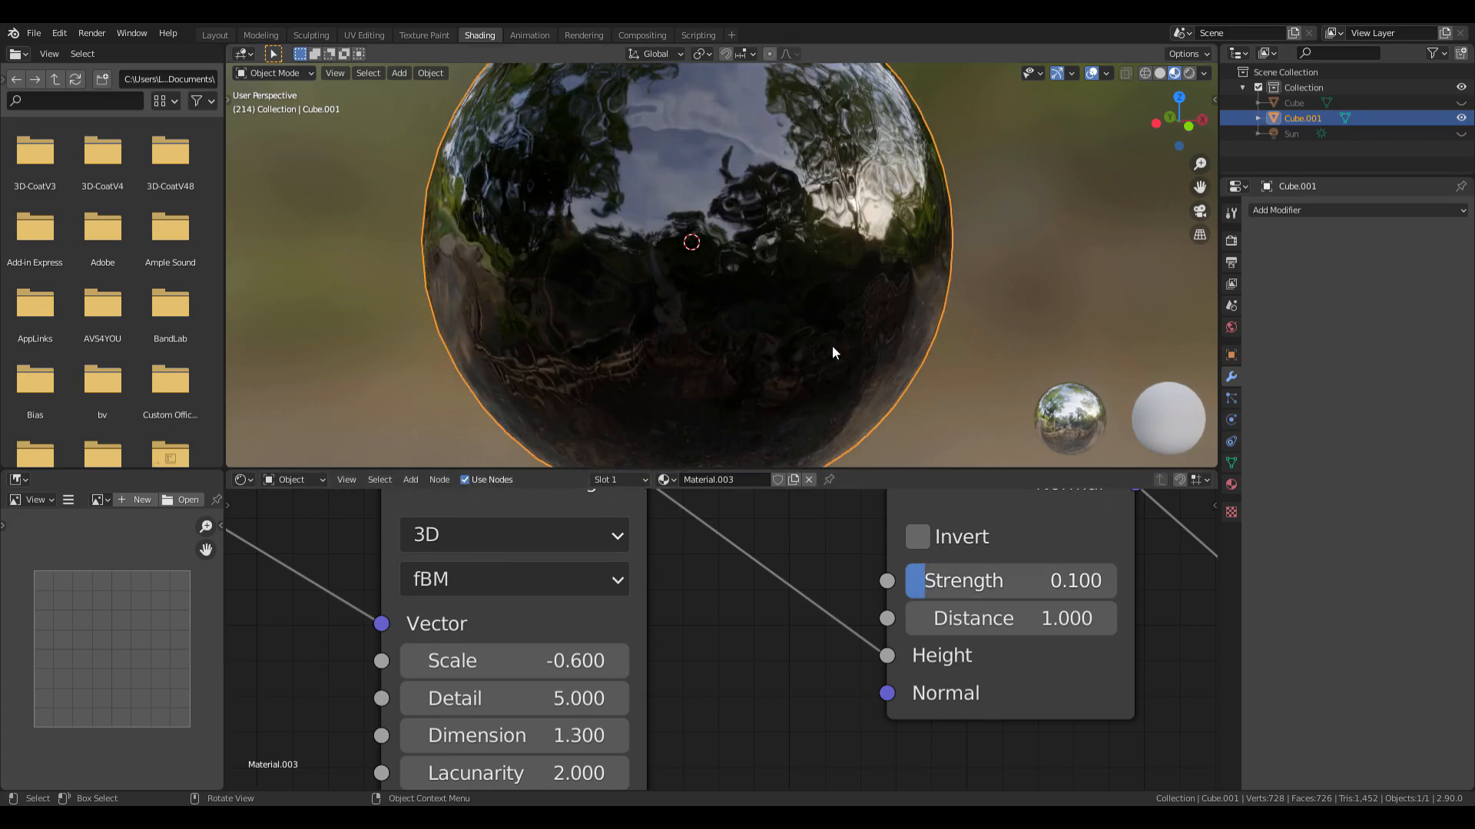
pyautogui.moveTo(832, 346); pyautogui.dragTo(780, 362, button='middle')
pyautogui.scroll(-2, 905, 332)
pyautogui.scroll(-2, 884, 330)
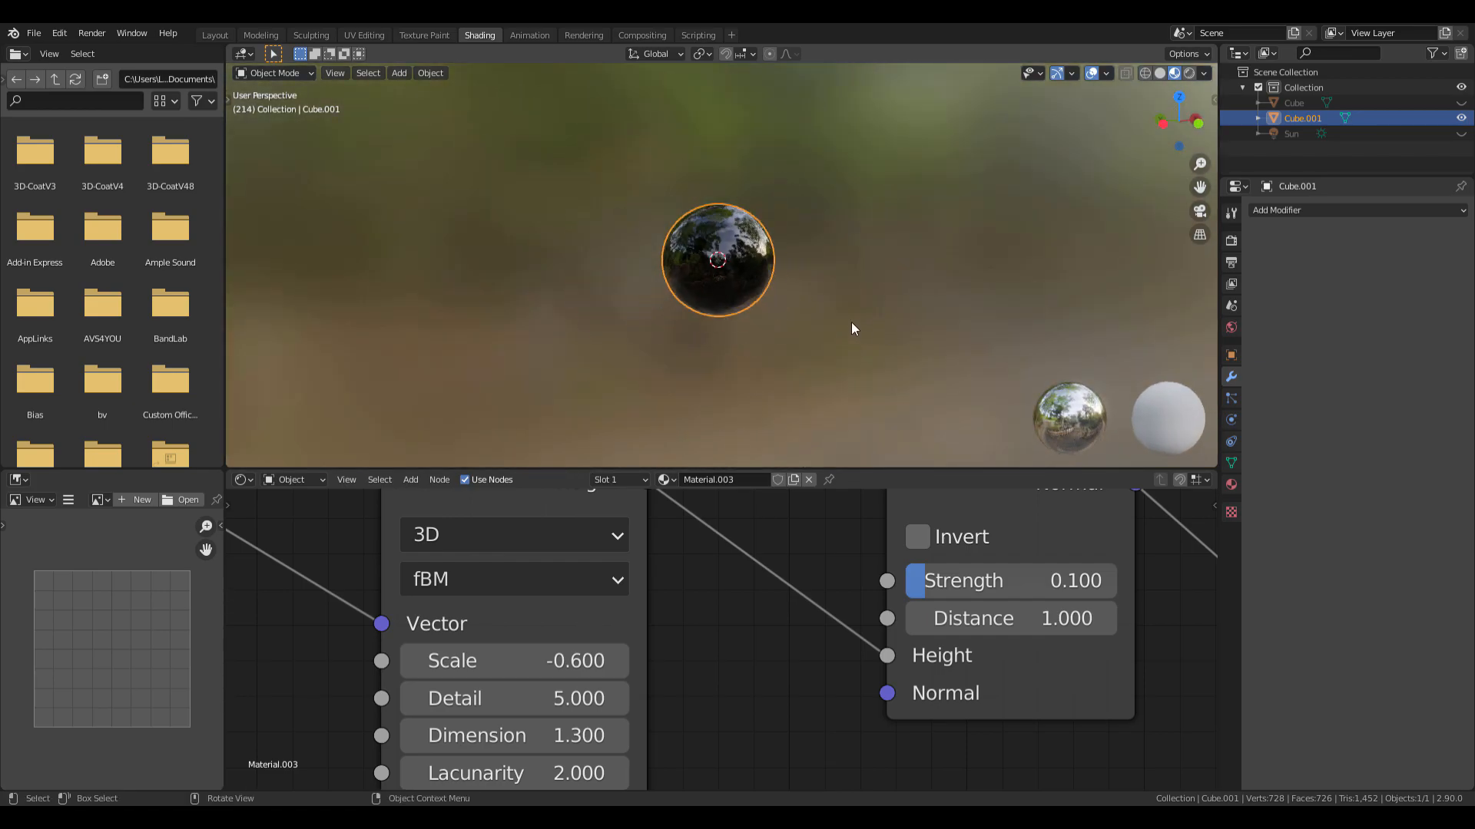
pyautogui.scroll(6, 736, 265)
pyautogui.moveTo(735, 241); pyautogui.dragTo(751, 237, button='middle')
pyautogui.scroll(-3, 750, 243)
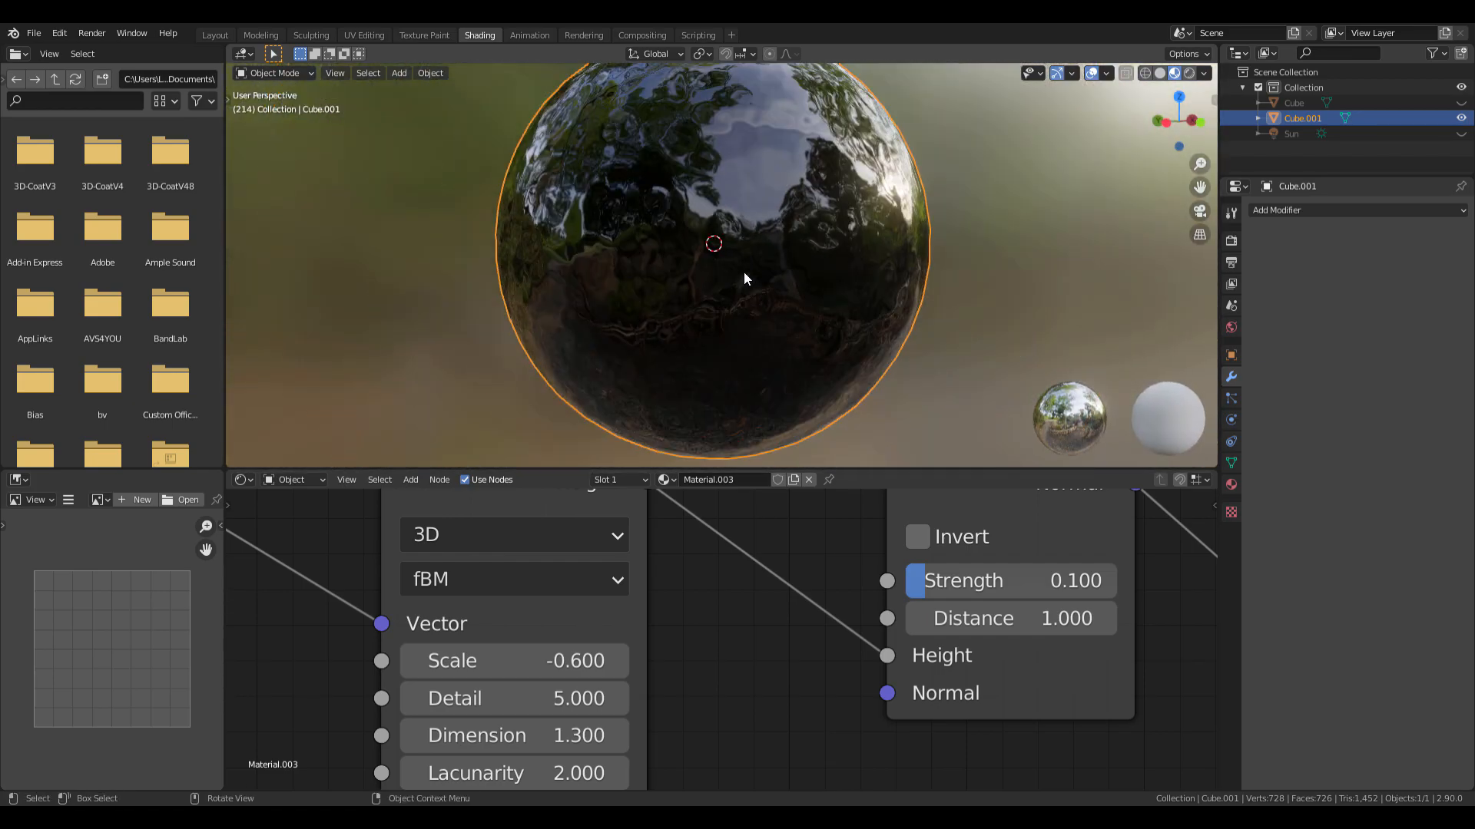
pyautogui.moveTo(638, 682); pyautogui.dragTo(768, 652, button='middle')
pyautogui.moveTo(932, 619); pyautogui.dragTo(681, 655, button='middle')
pyautogui.scroll(-1, 682, 650)
pyautogui.scroll(-2, 683, 615)
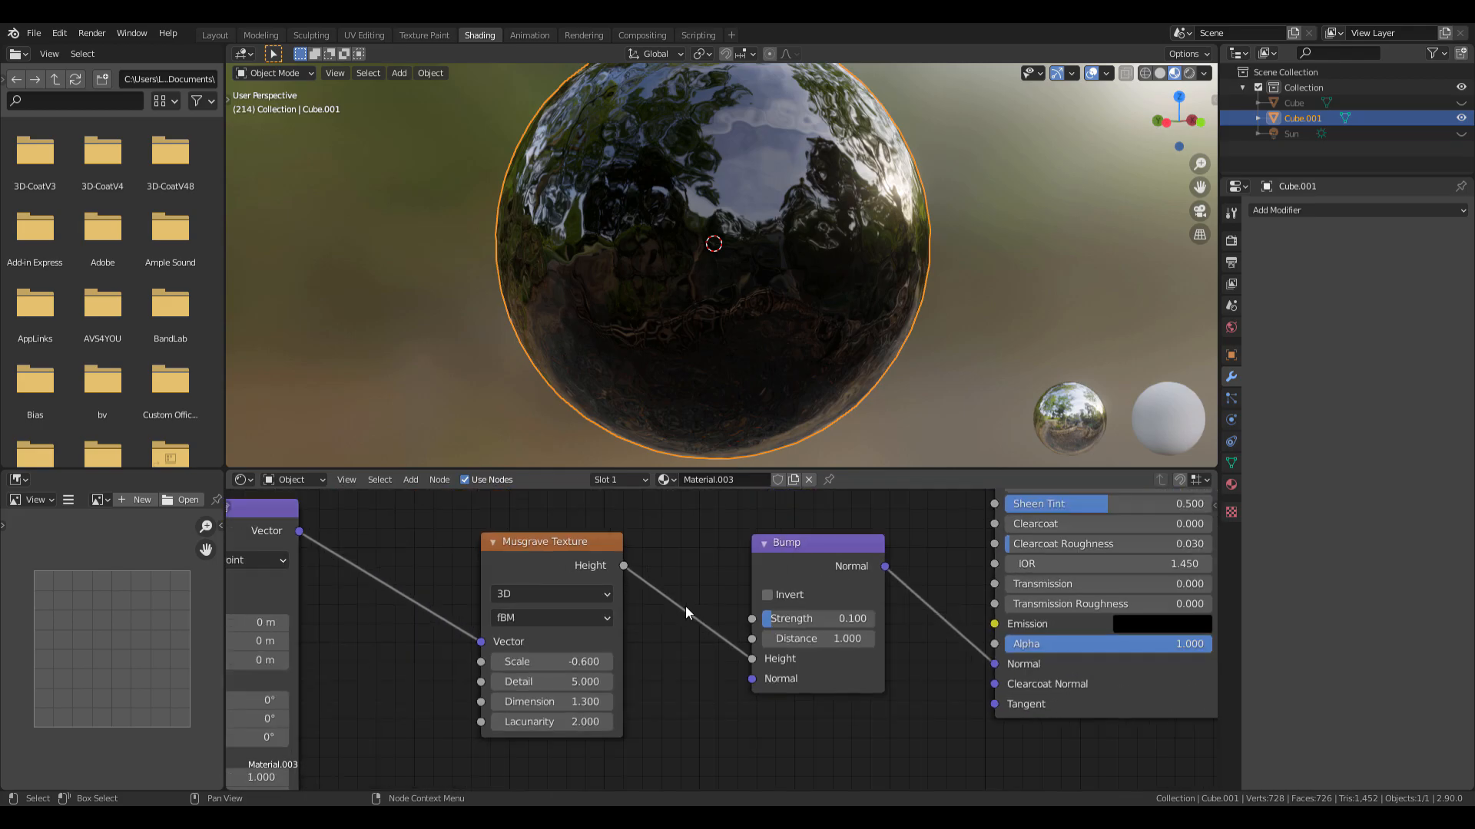
pyautogui.scroll(2, 745, 592)
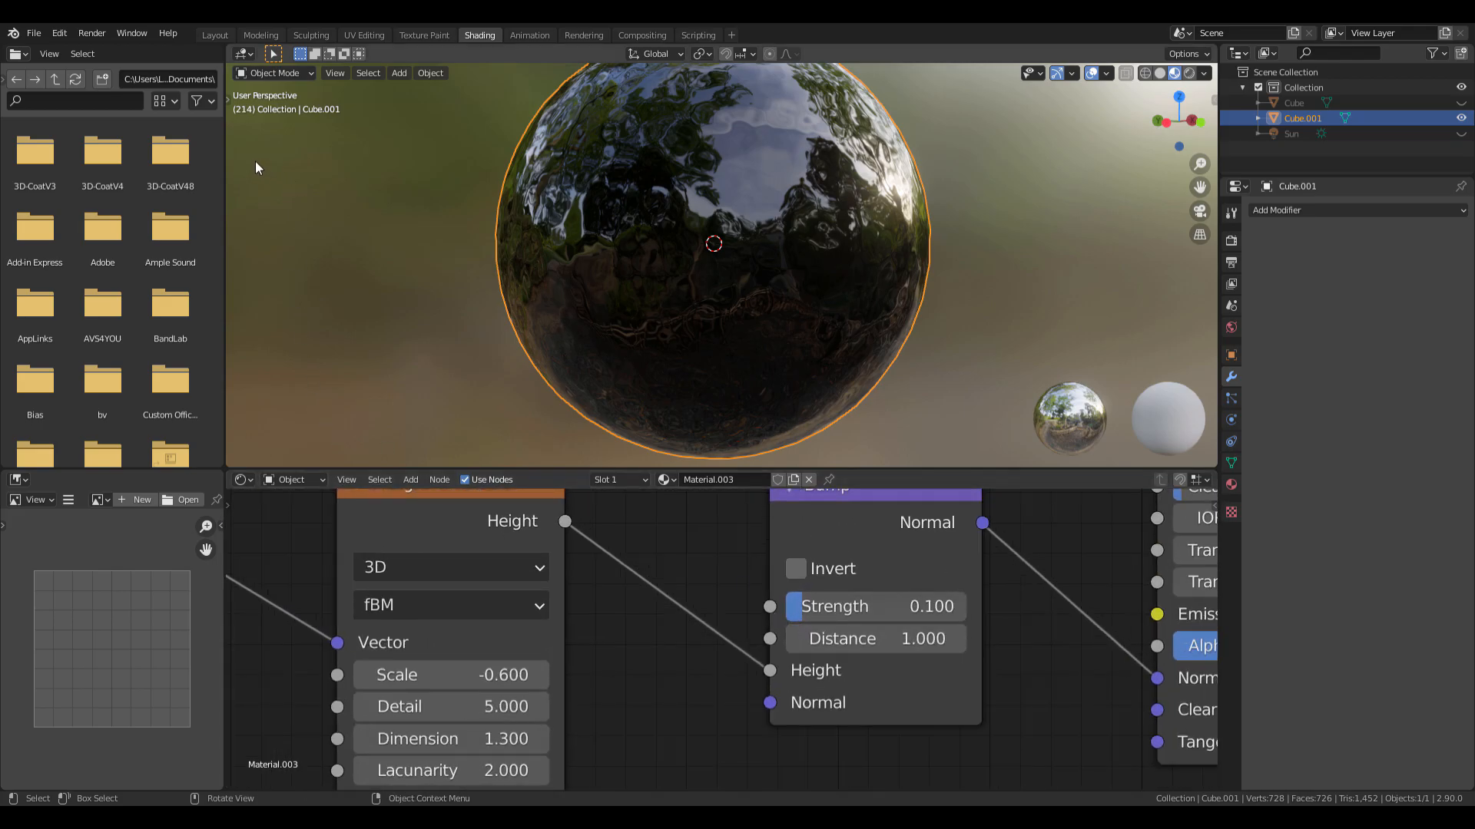
# Switch to the Layout workspace and enlarge its node editor above the 3D viewport.
pyautogui.click(216, 35)
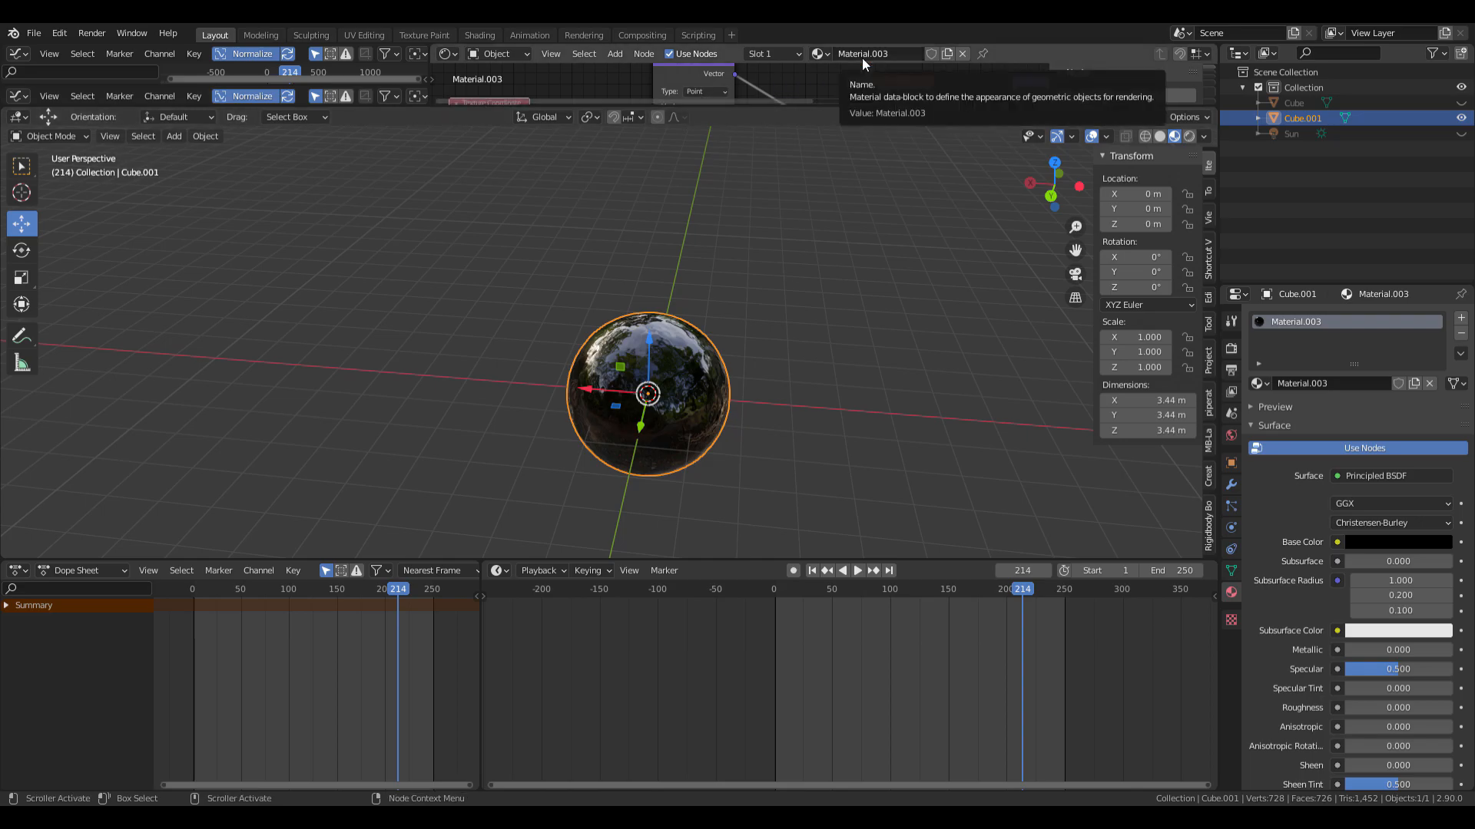
pyautogui.moveTo(739, 108); pyautogui.dragTo(743, 332)
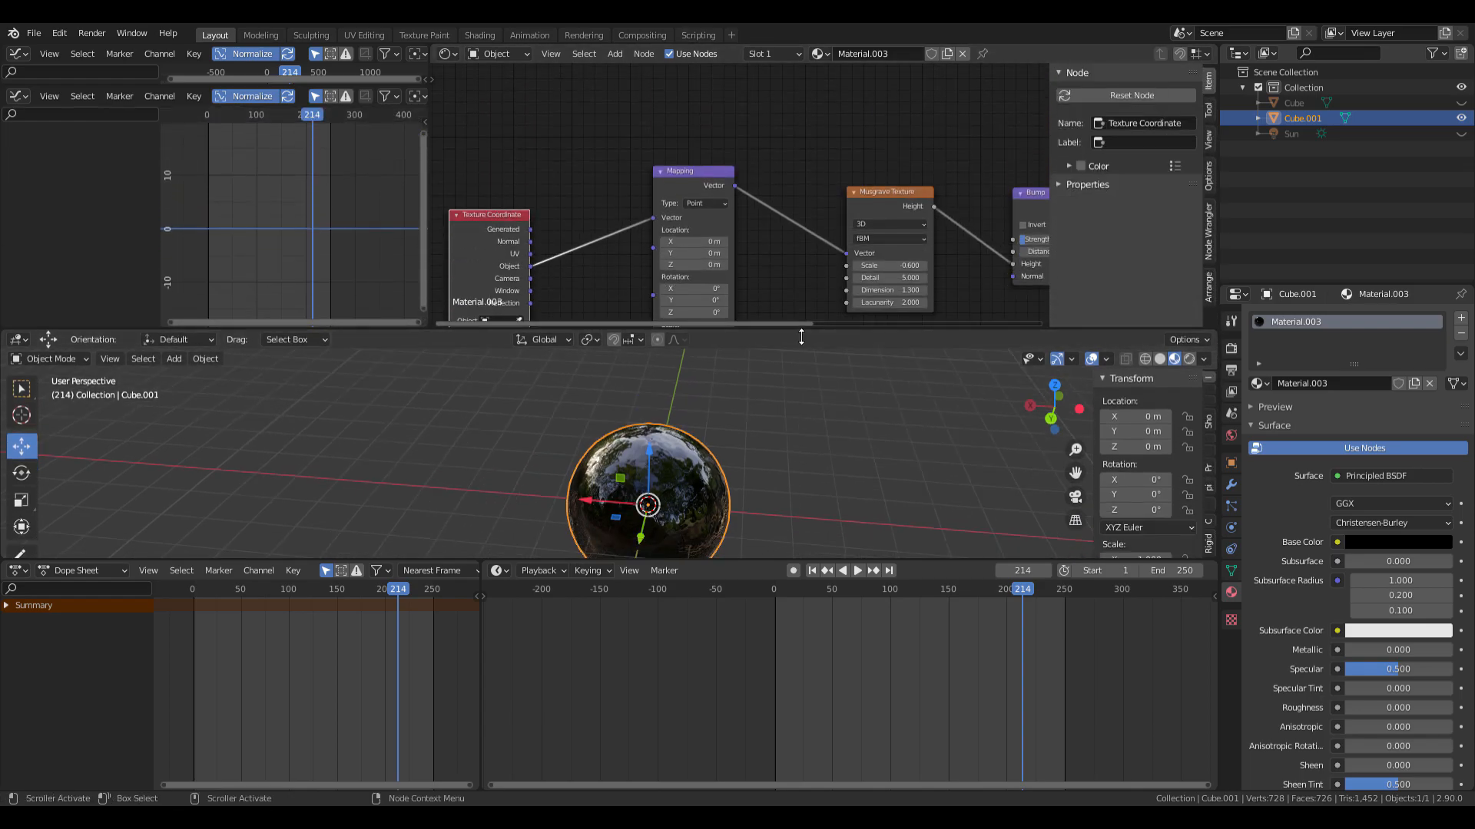
pyautogui.scroll(-3, 615, 438)
pyautogui.scroll(4, 537, 429)
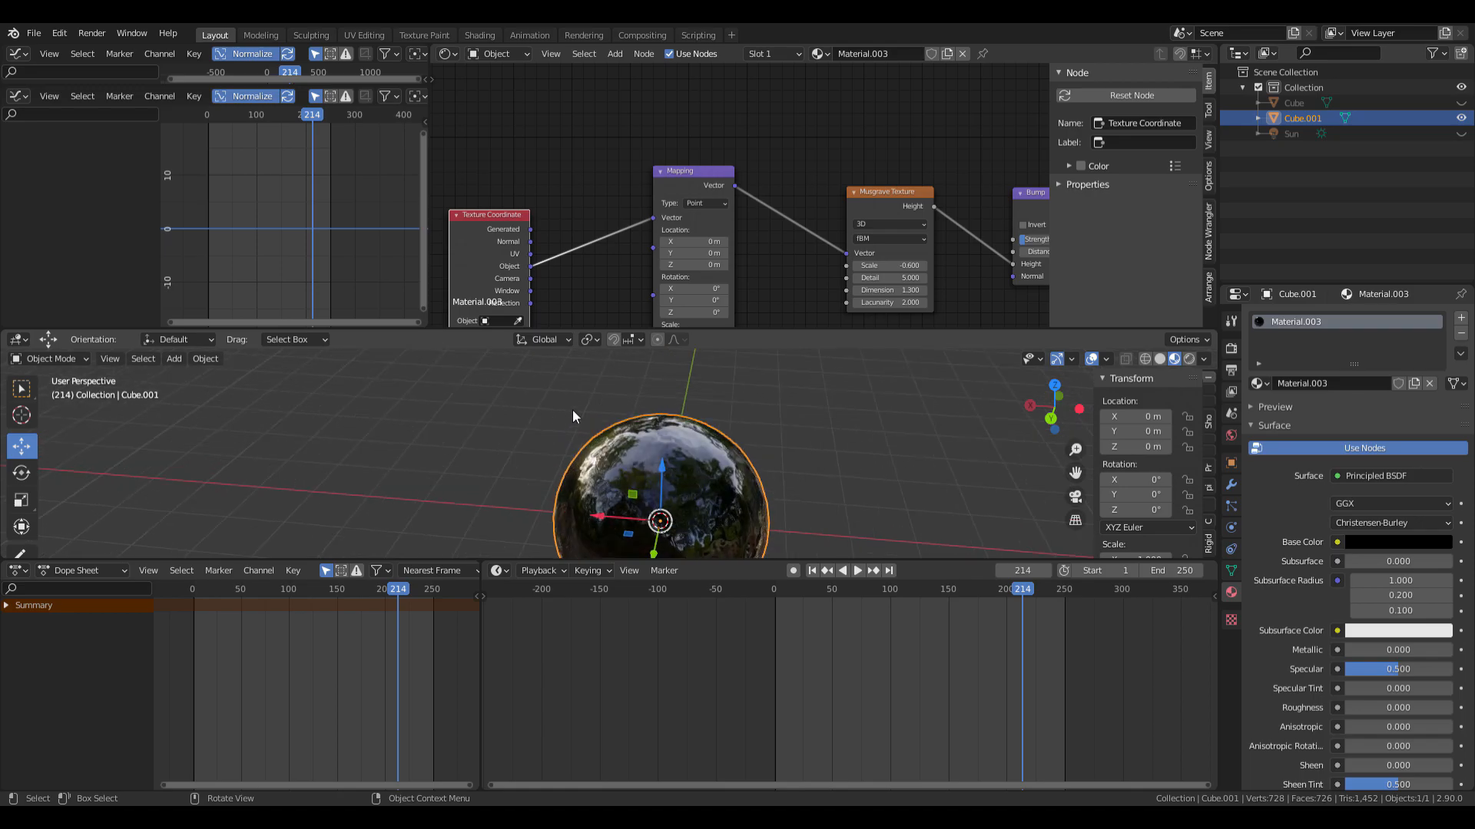
# Select the Mapping node in the Material.003 node tree.
pyautogui.click(661, 196)
pyautogui.scroll(-1, 674, 196)
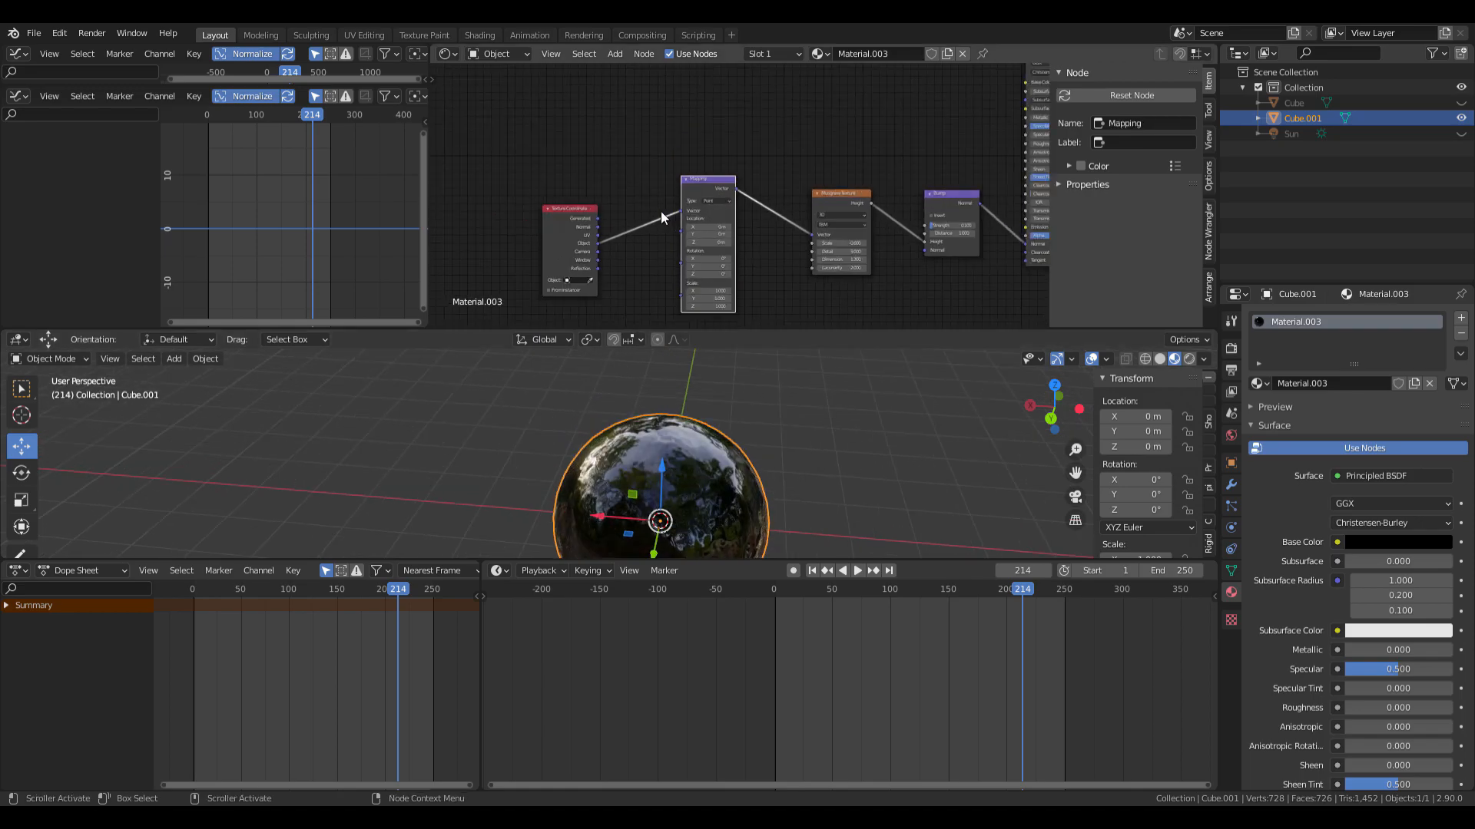
pyautogui.scroll(2, 684, 260)
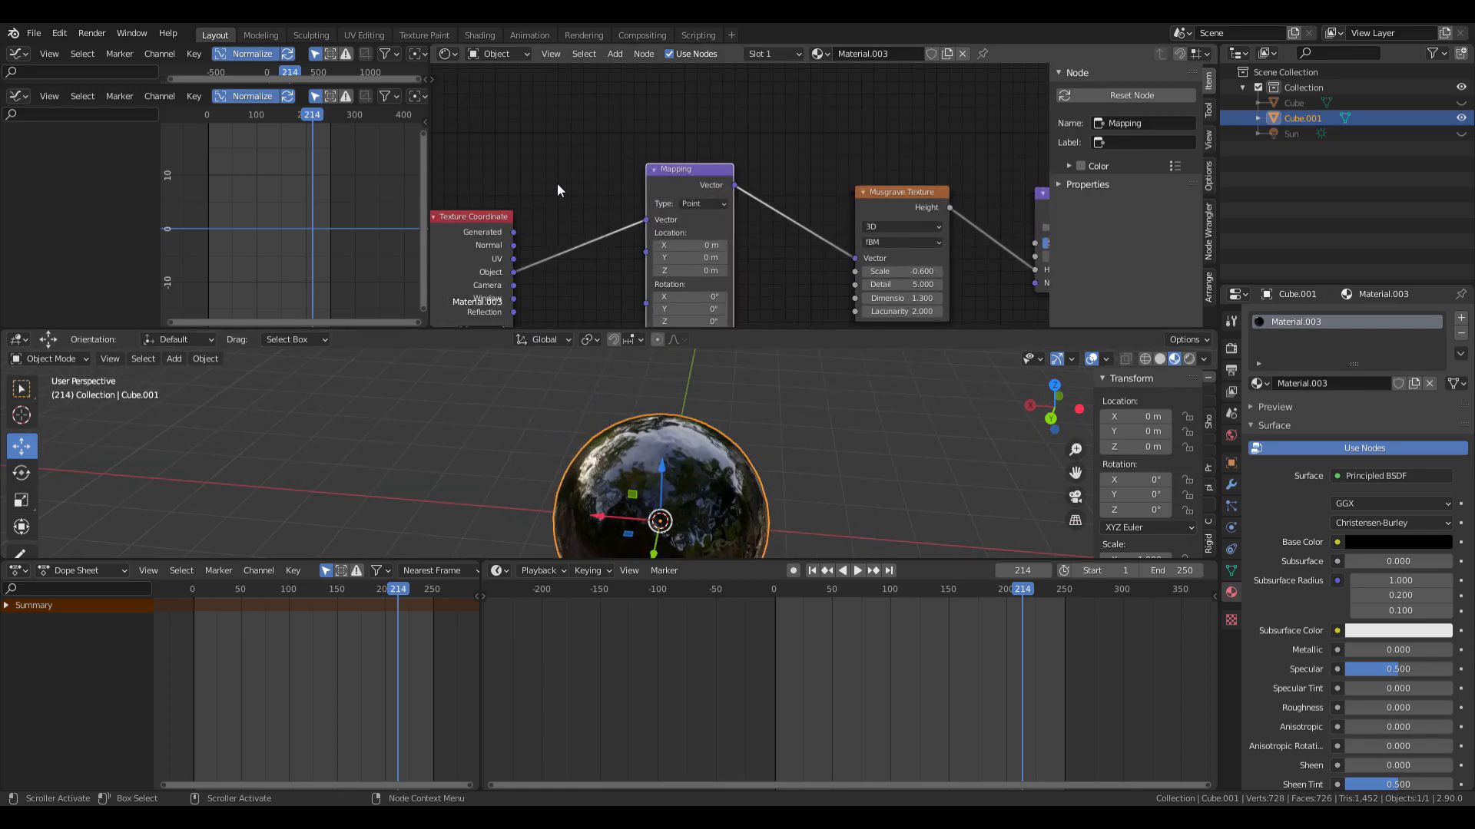
pyautogui.scroll(1, 599, 168)
pyautogui.scroll(-2, 592, 169)
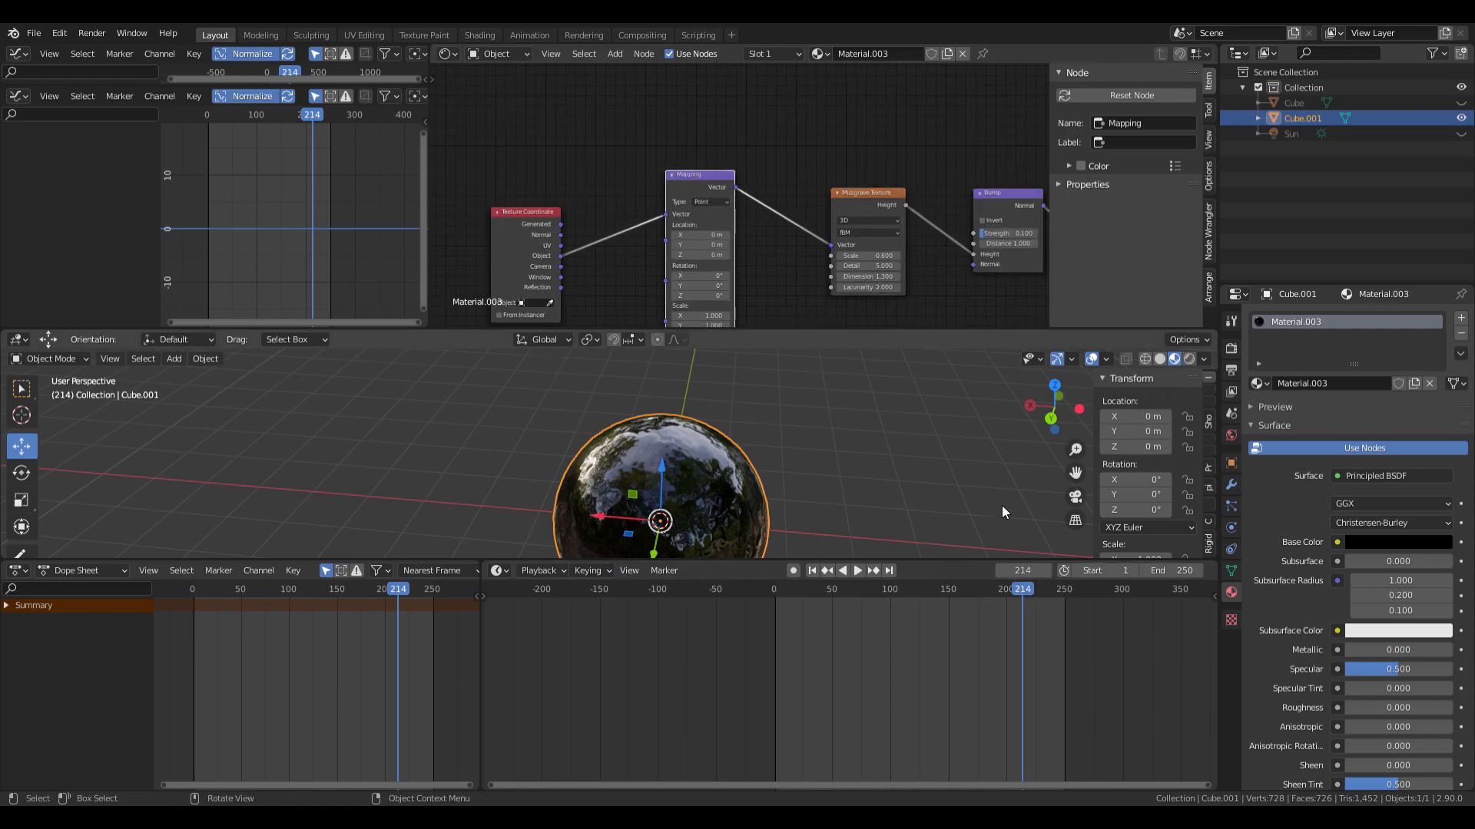
# Move to frame 0 and insert a keyframe on the Mapping node's Location at 0 m on all axes.
pyautogui.moveTo(1023, 589); pyautogui.dragTo(768, 638)
pyautogui.moveTo(652, 652); pyautogui.dragTo(925, 676)
pyautogui.press('Escape')
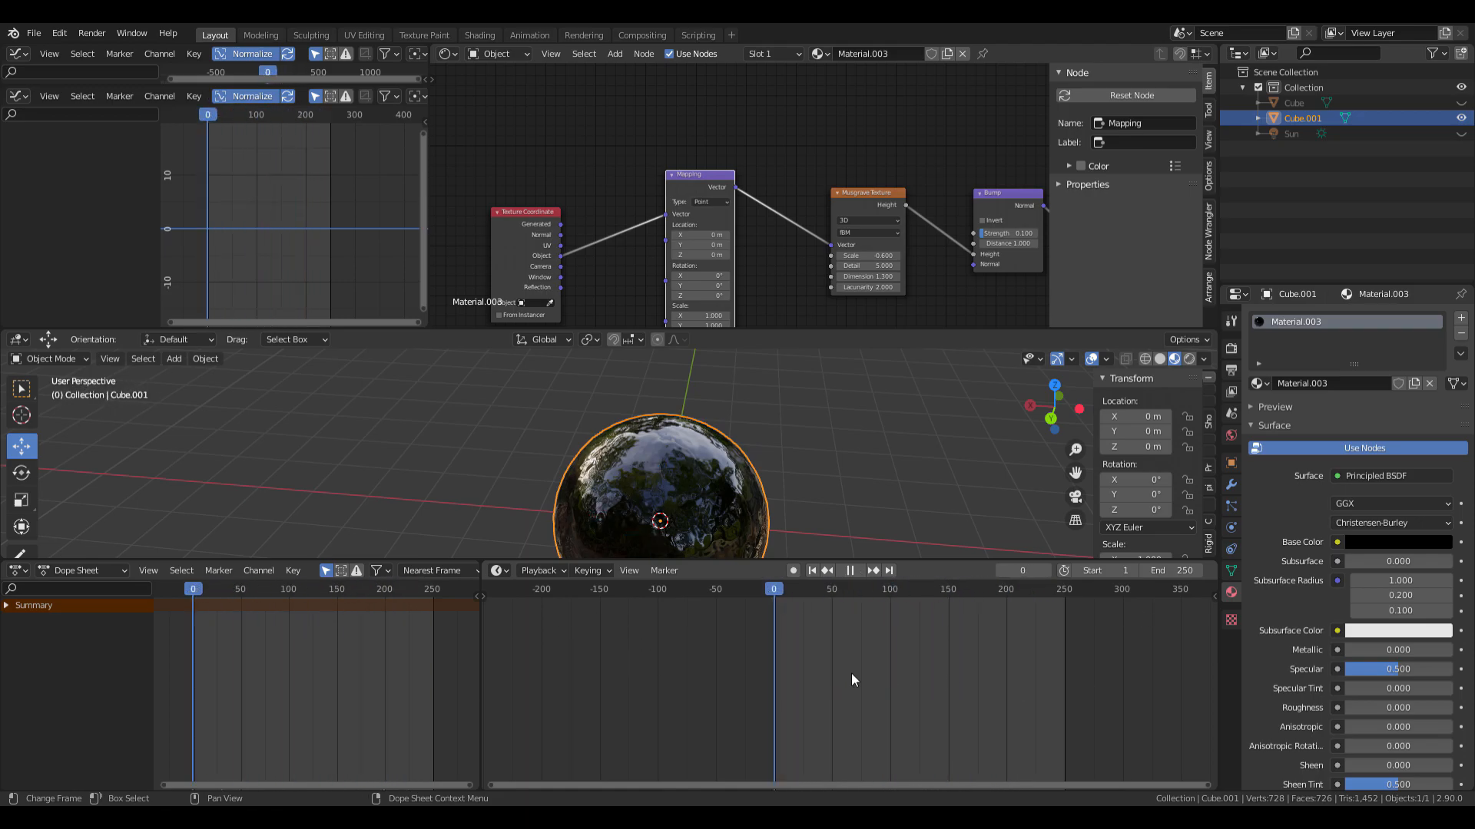
pyautogui.scroll(3, 722, 274)
pyautogui.scroll(1, 648, 275)
pyautogui.moveTo(519, 257); pyautogui.dragTo(645, 145, button='middle')
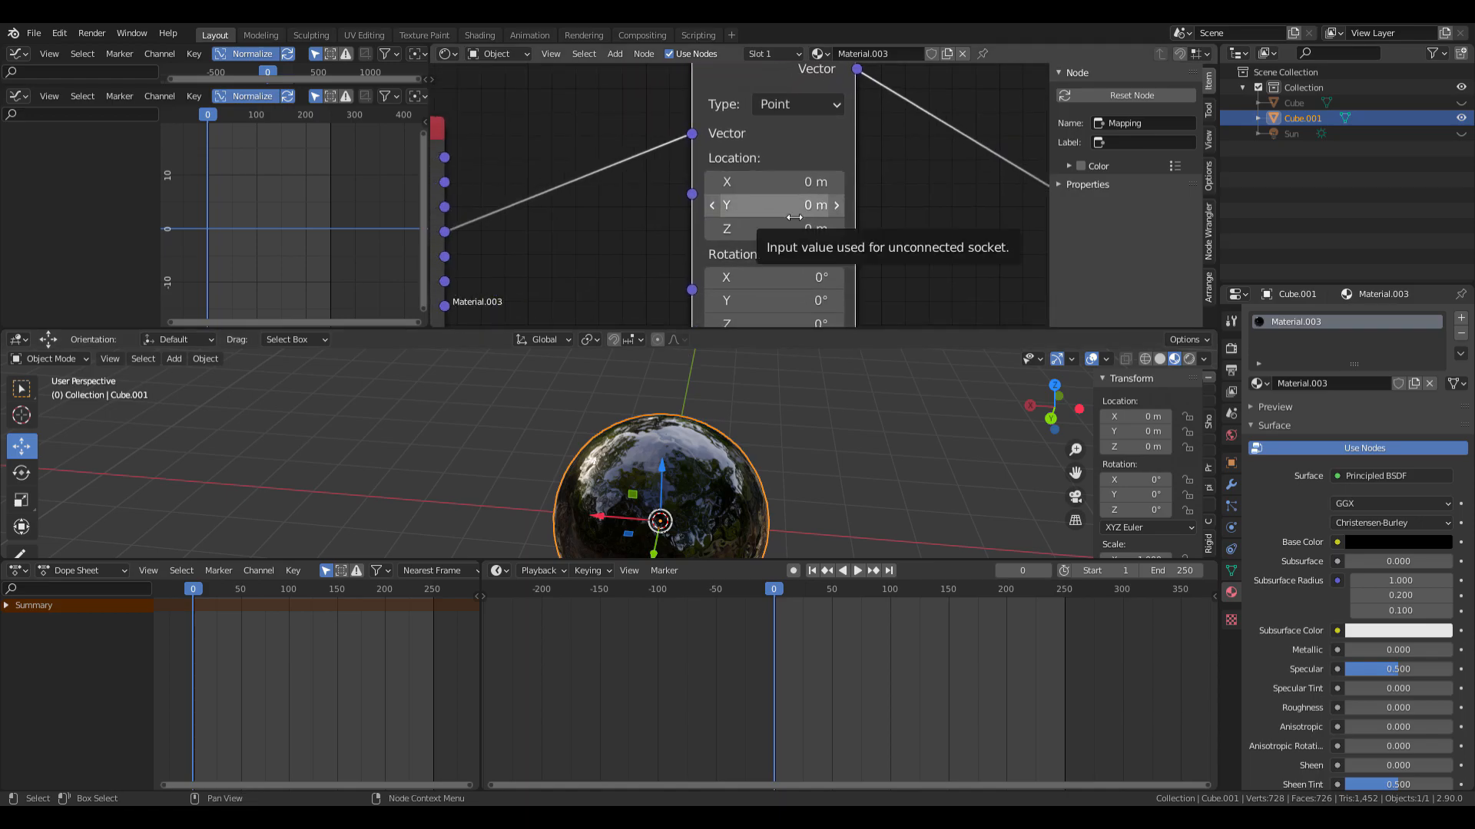
pyautogui.press('i')
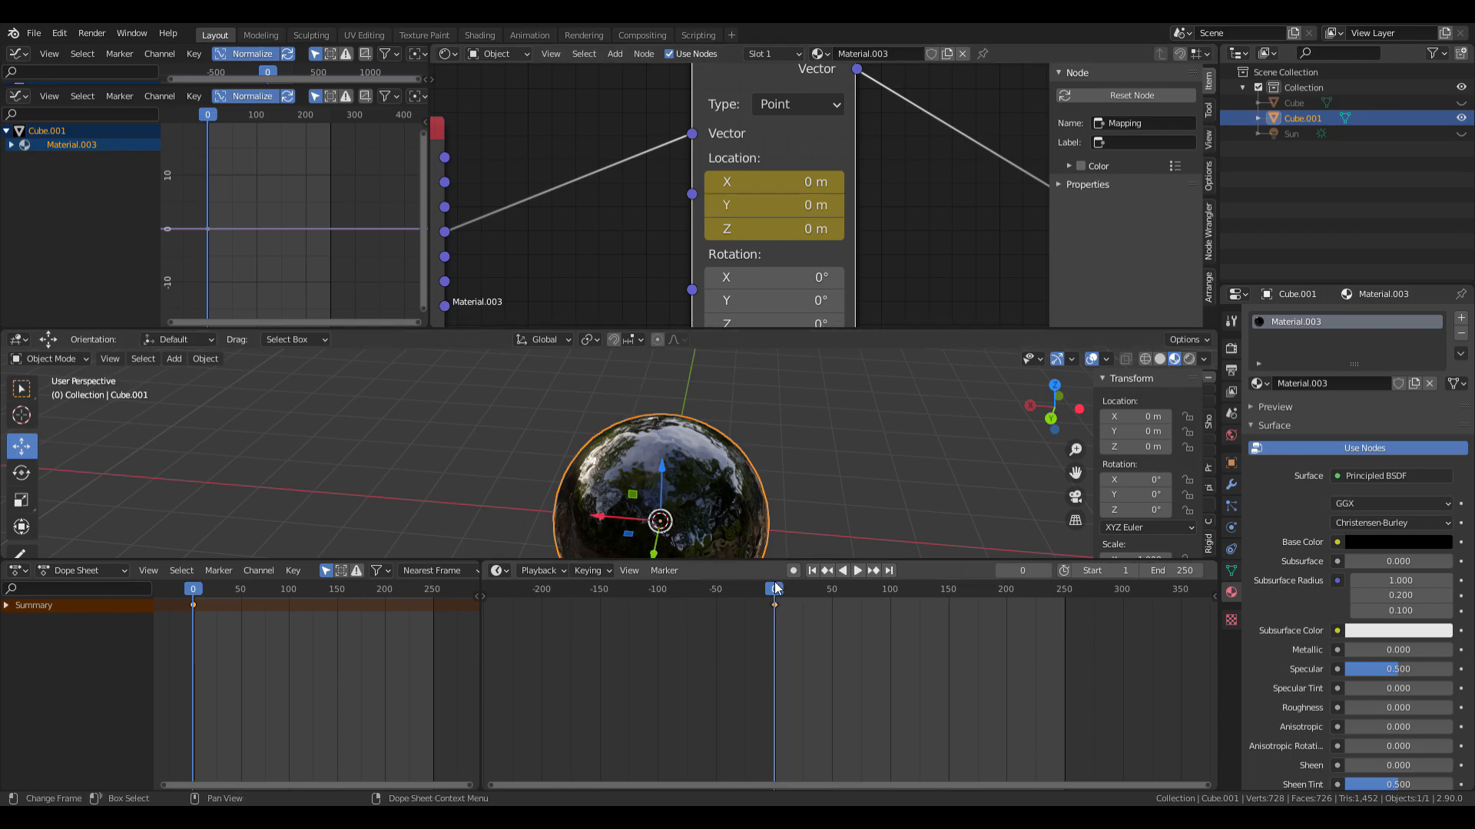
# At frame 249, set the Mapping node's Location to X 5 m, Y -5 m and Z 5 m, and keyframe it.
pyautogui.moveTo(819, 603); pyautogui.dragTo(1064, 714)
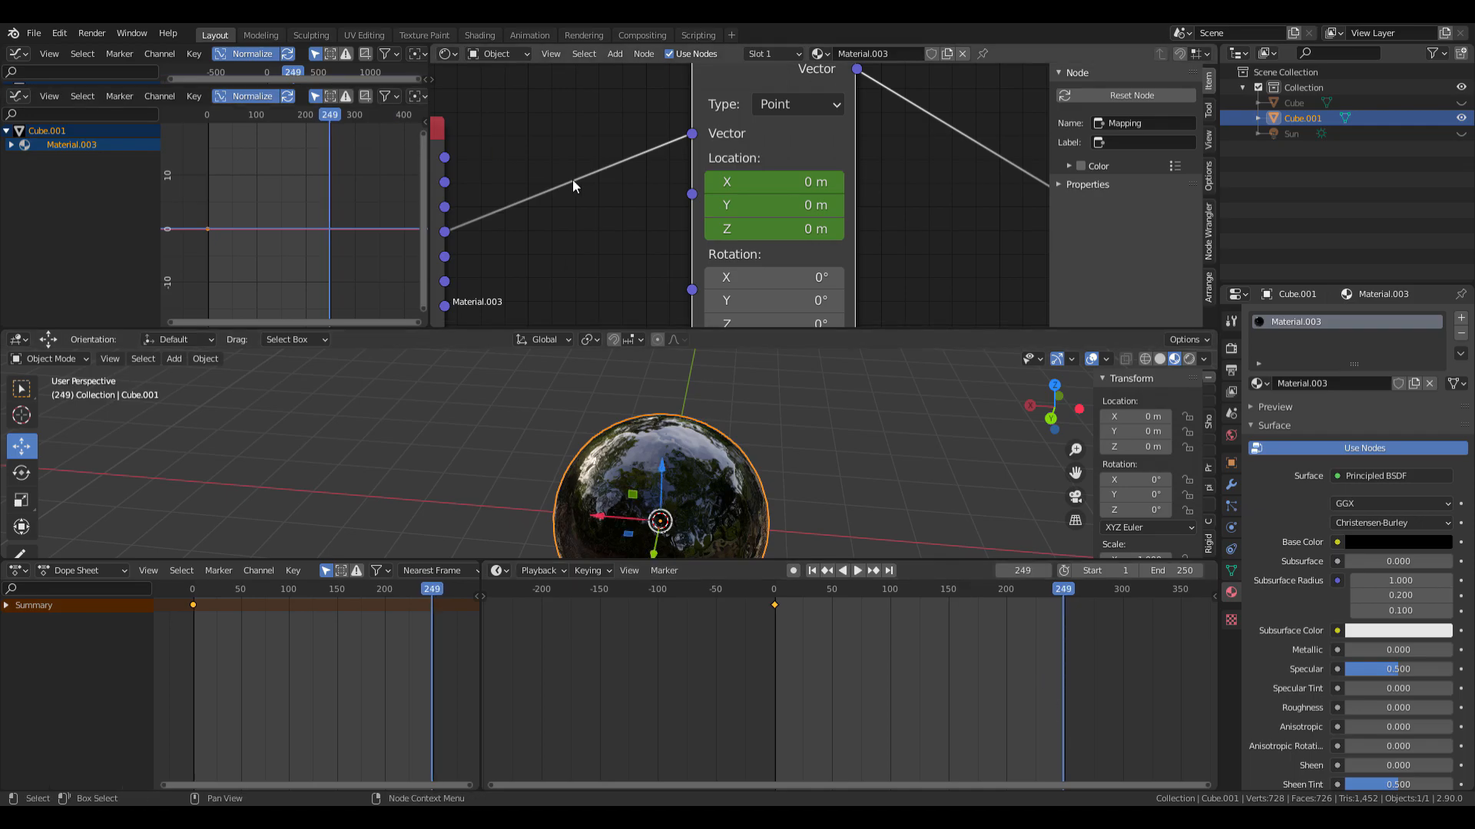
pyautogui.scroll(-3, 582, 201)
pyautogui.scroll(4, 734, 195)
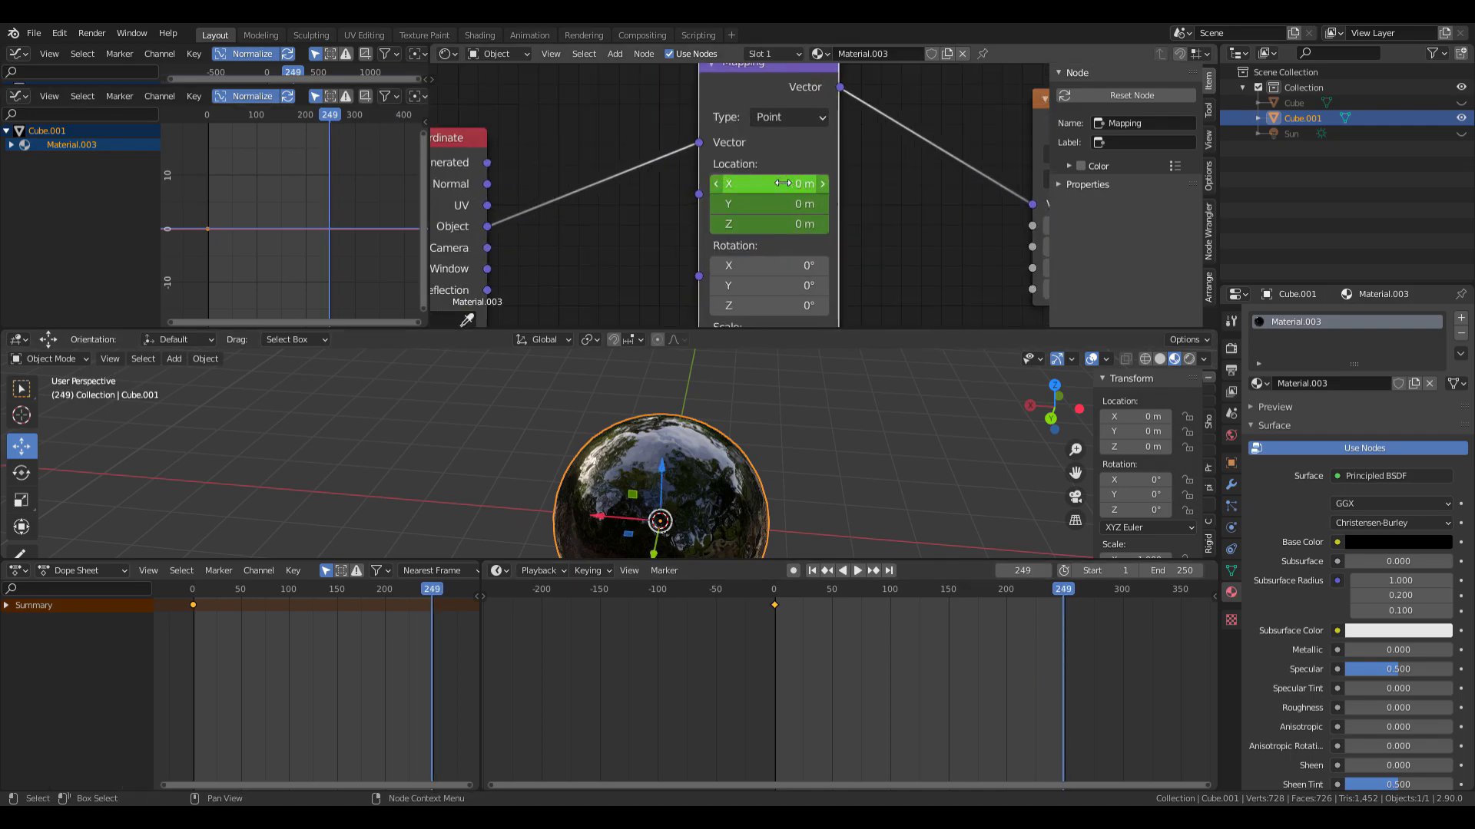
pyautogui.click(781, 177)
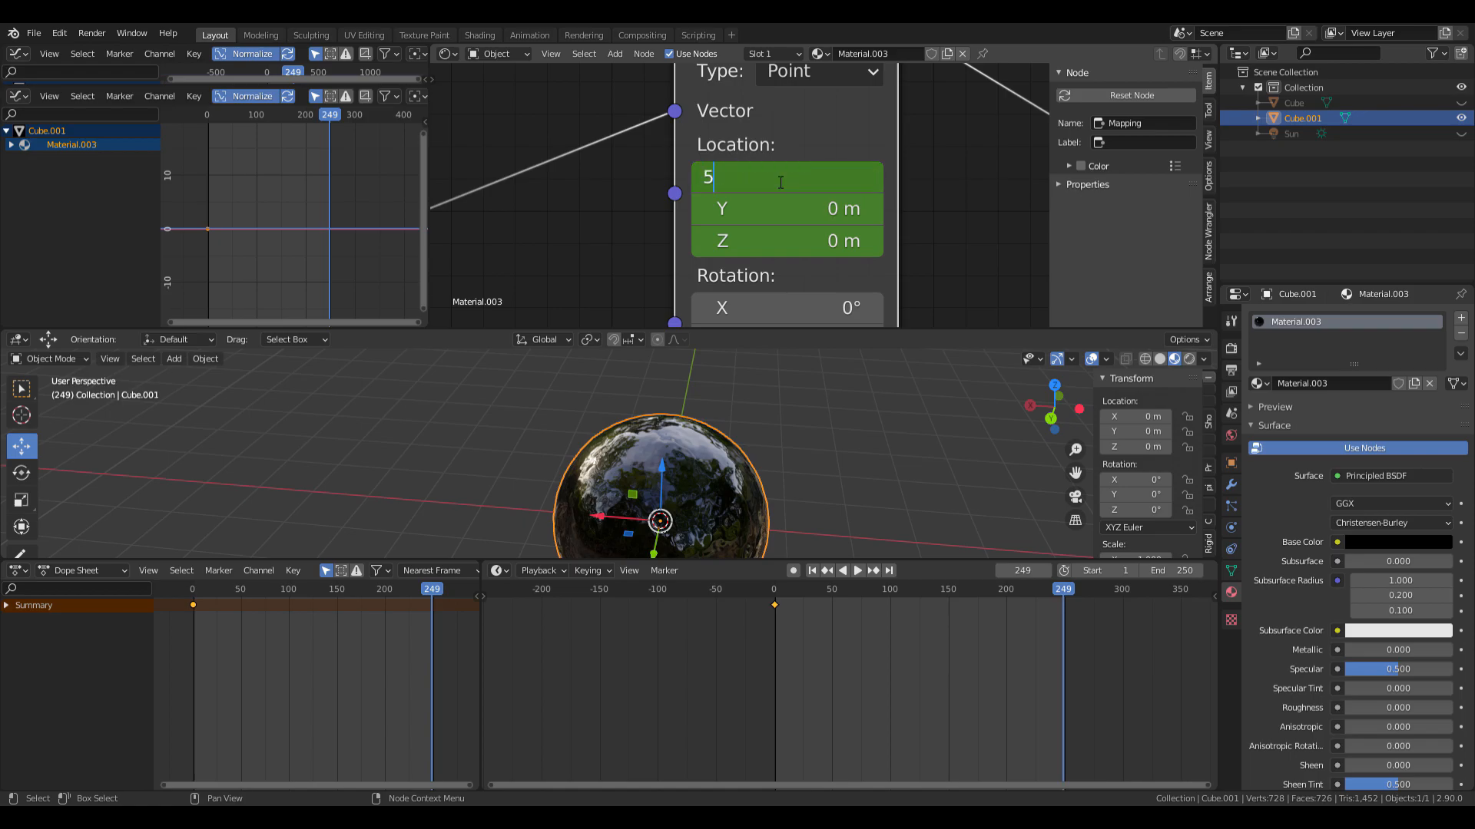
pyautogui.write('5')
pyautogui.press('Return')
pyautogui.click(804, 216)
pyautogui.press('BackSpace')
pyautogui.write('-5')
pyautogui.press('Return')
pyautogui.click(835, 230)
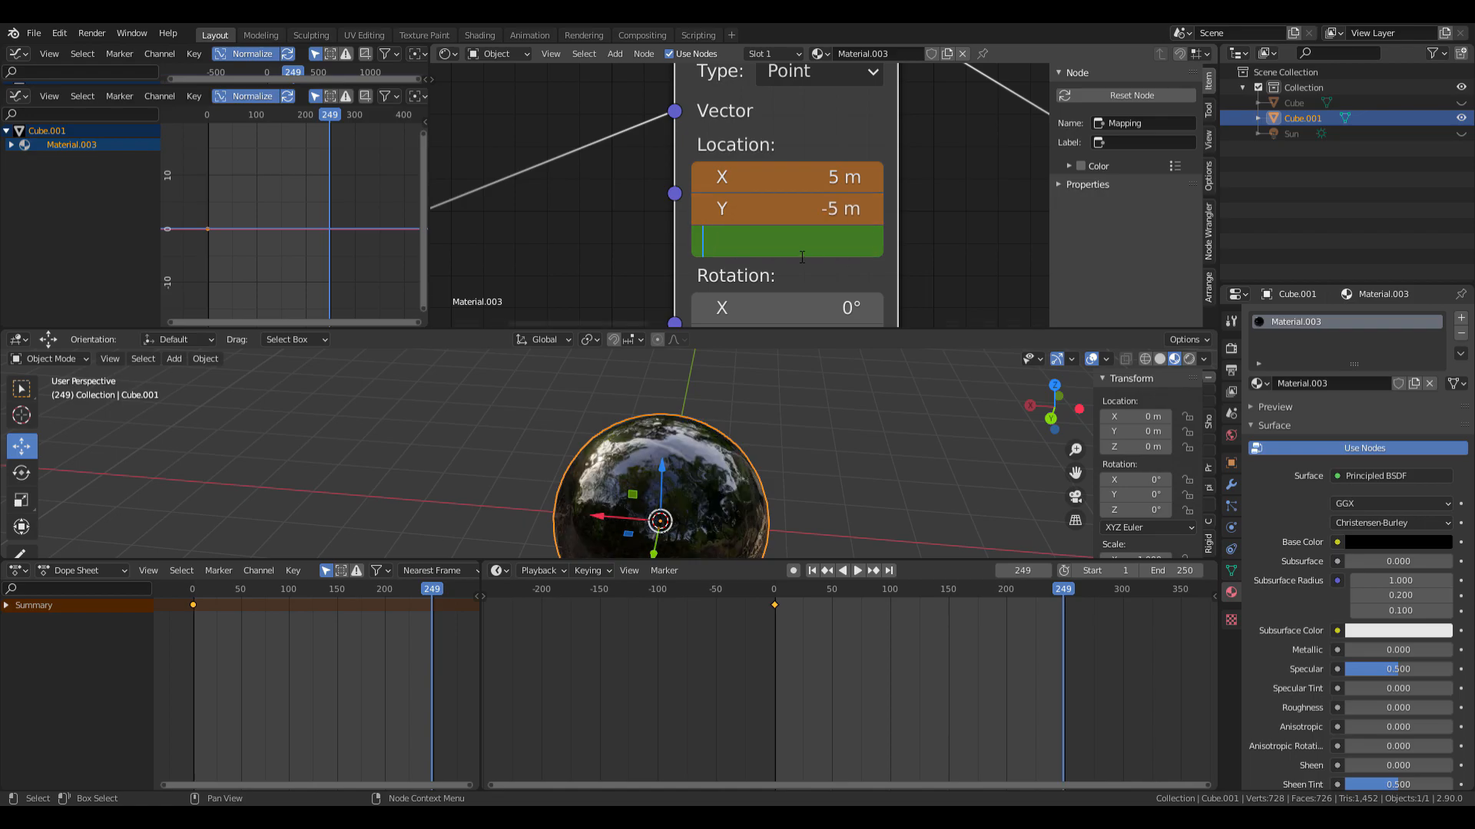
pyautogui.write('5')
pyautogui.press('Return')
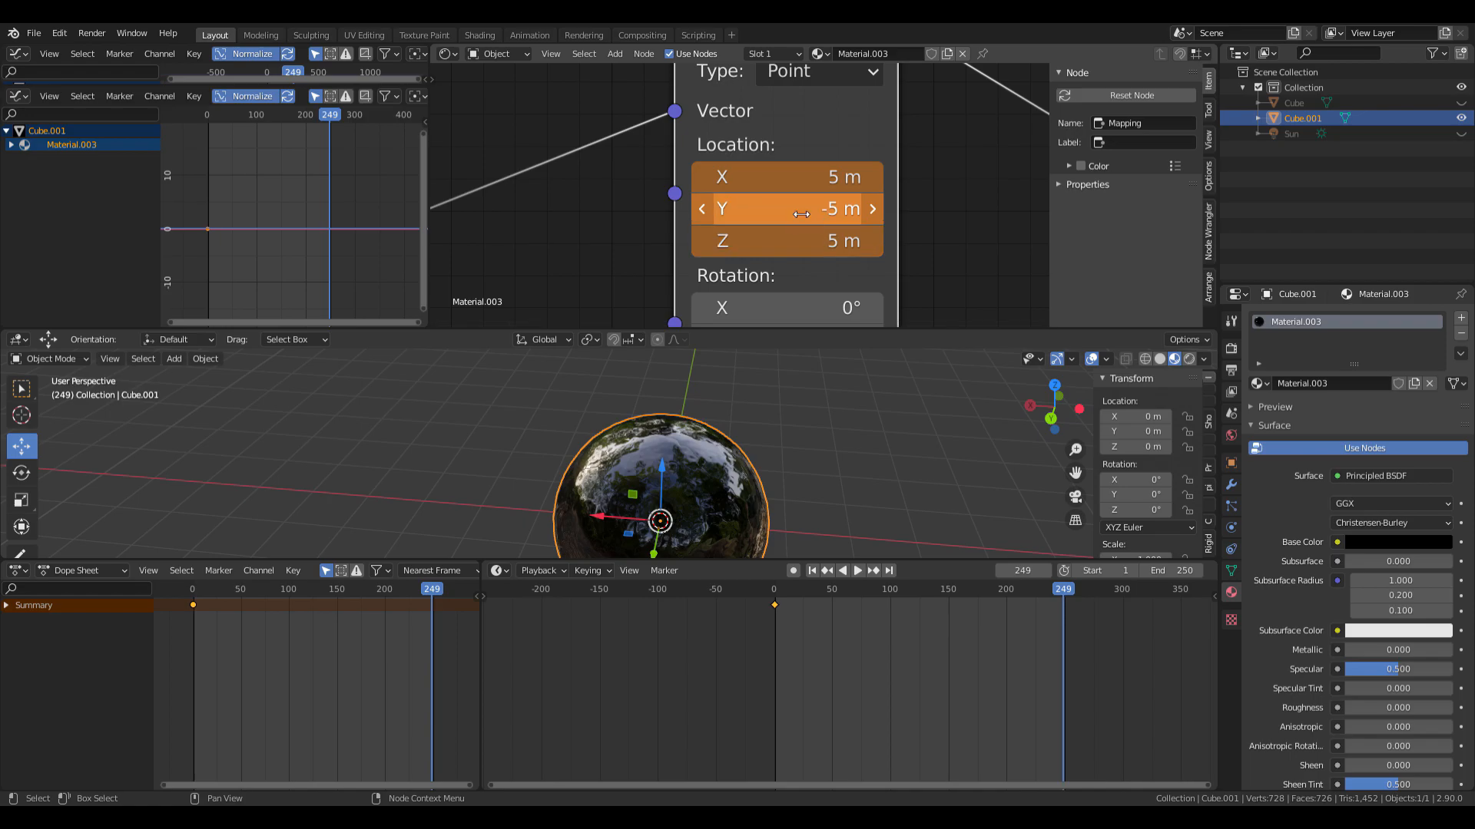
pyautogui.press('i')
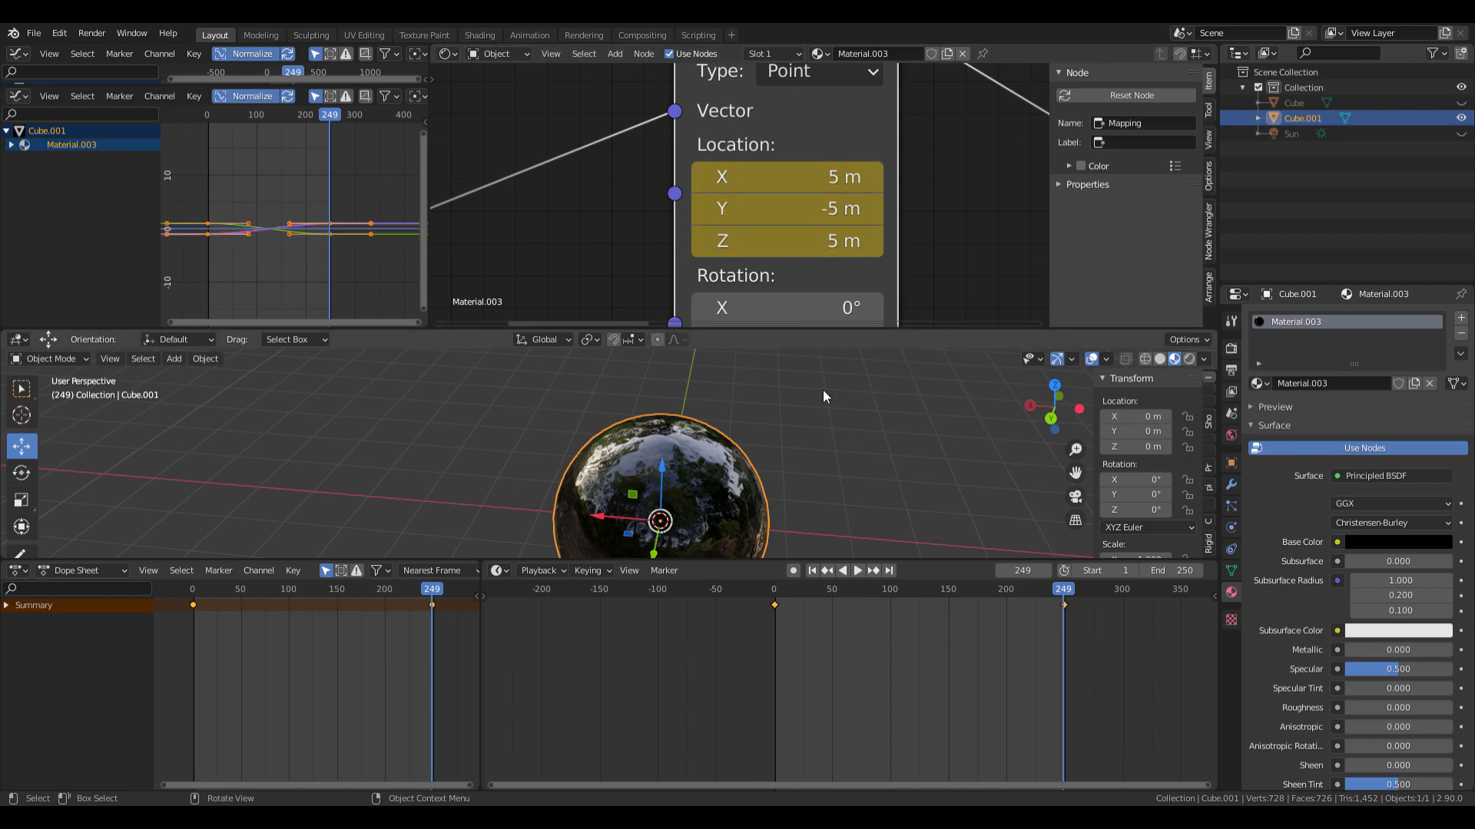
# Play the animation from frame 0, watch the moving distortion on the sphere's surface, and stop playback.
pyautogui.moveTo(1060, 590); pyautogui.dragTo(585, 574)
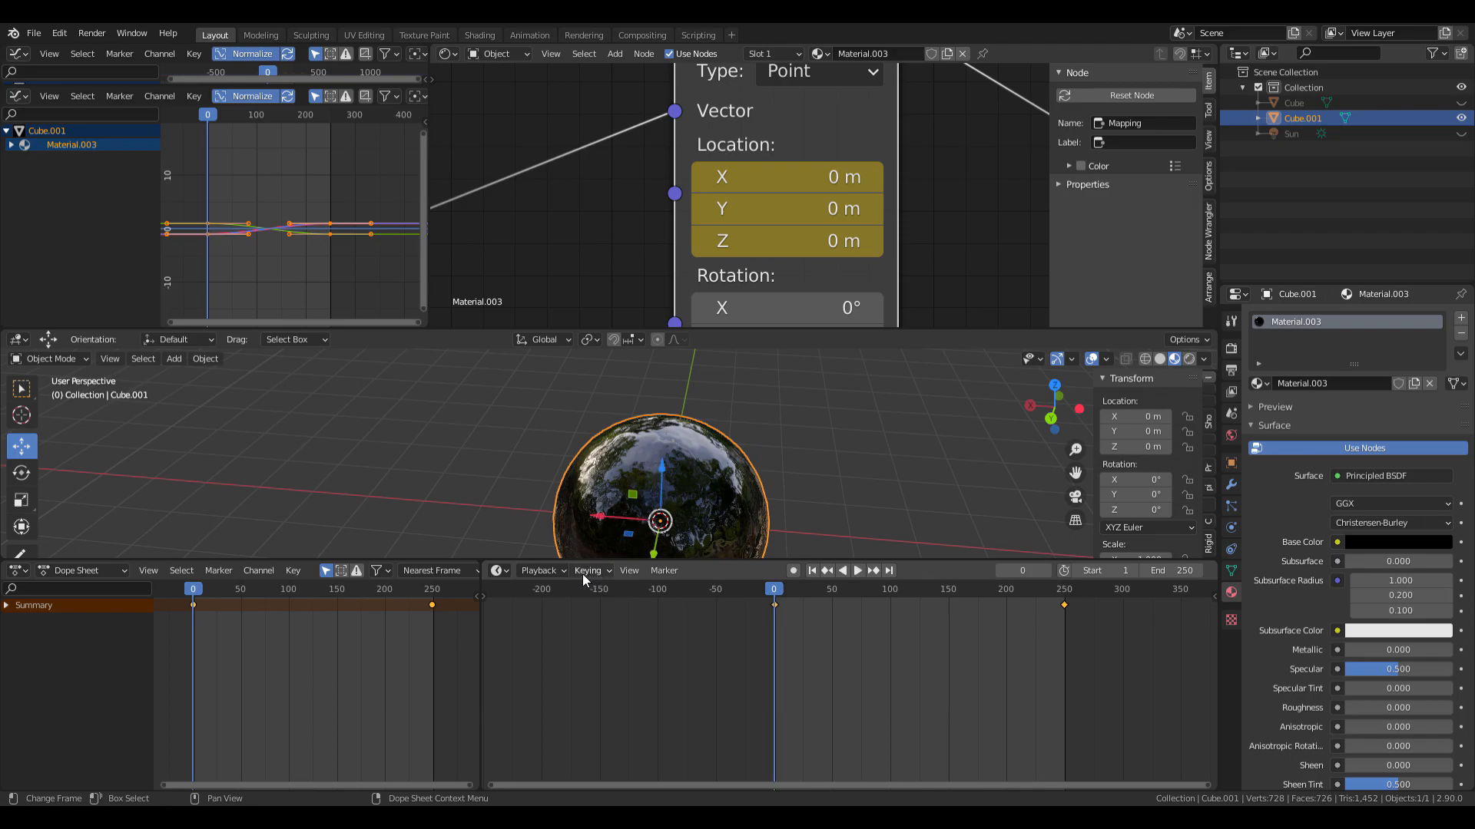
pyautogui.scroll(-3, 557, 250)
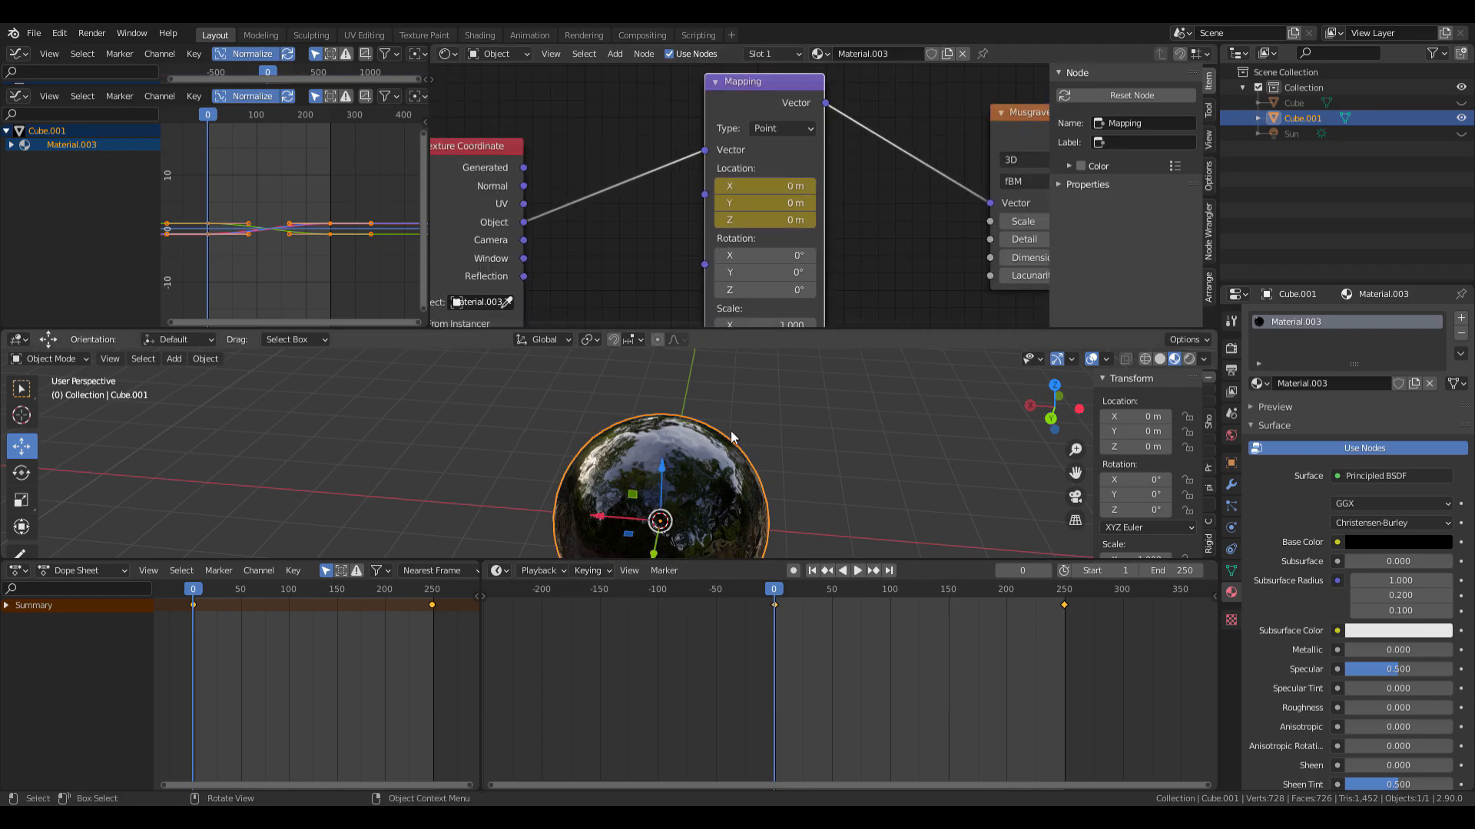
pyautogui.moveTo(812, 448)
pyautogui.mouseDown(button='middle')
pyautogui.moveTo(796, 420)
pyautogui.moveTo(817, 380)
pyautogui.moveTo(803, 422)
pyautogui.mouseUp(button='middle')
pyautogui.moveTo(1029, 431); pyautogui.dragTo(981, 479, button='middle')
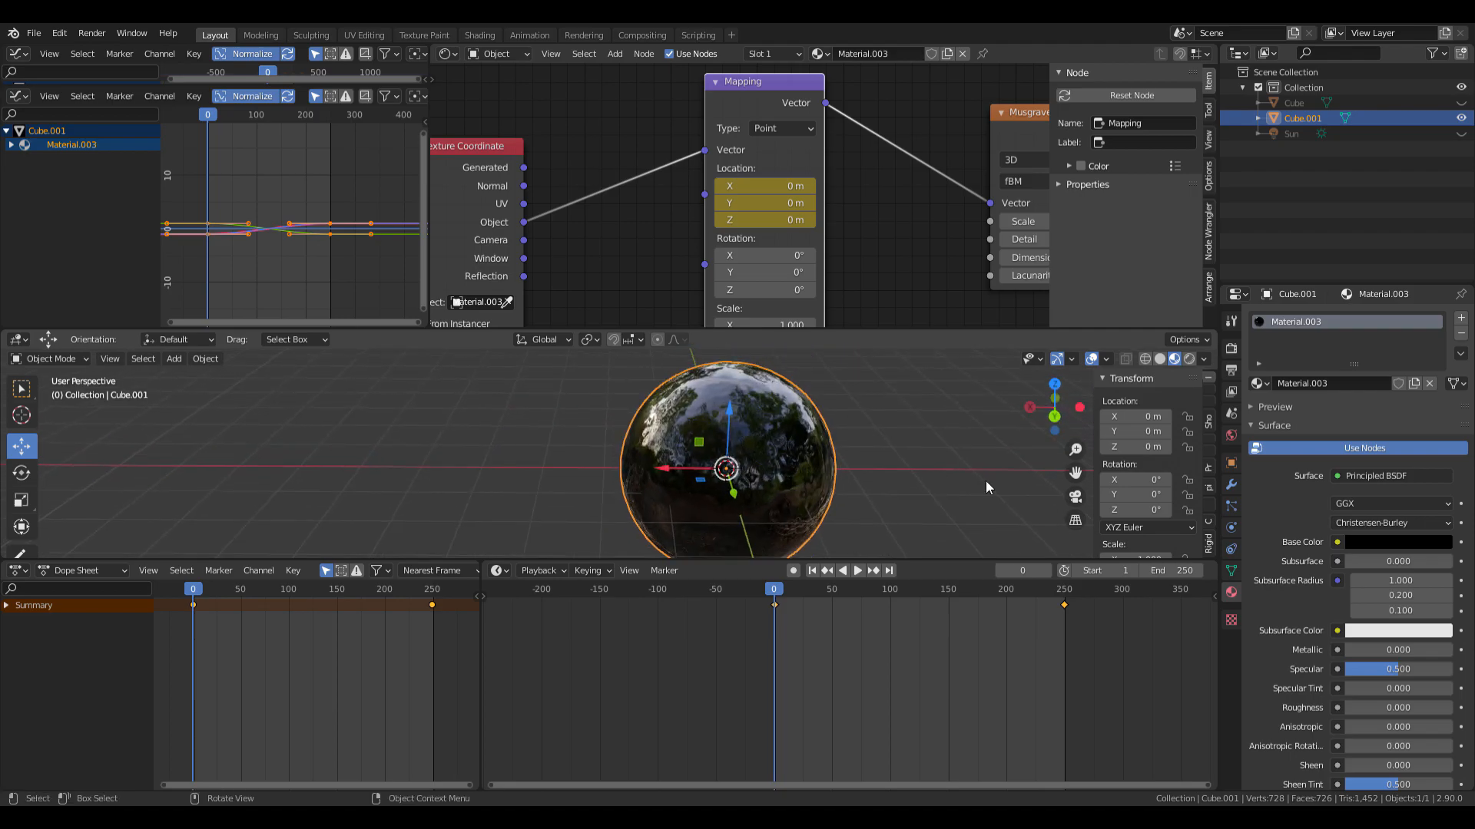
pyautogui.click(855, 570)
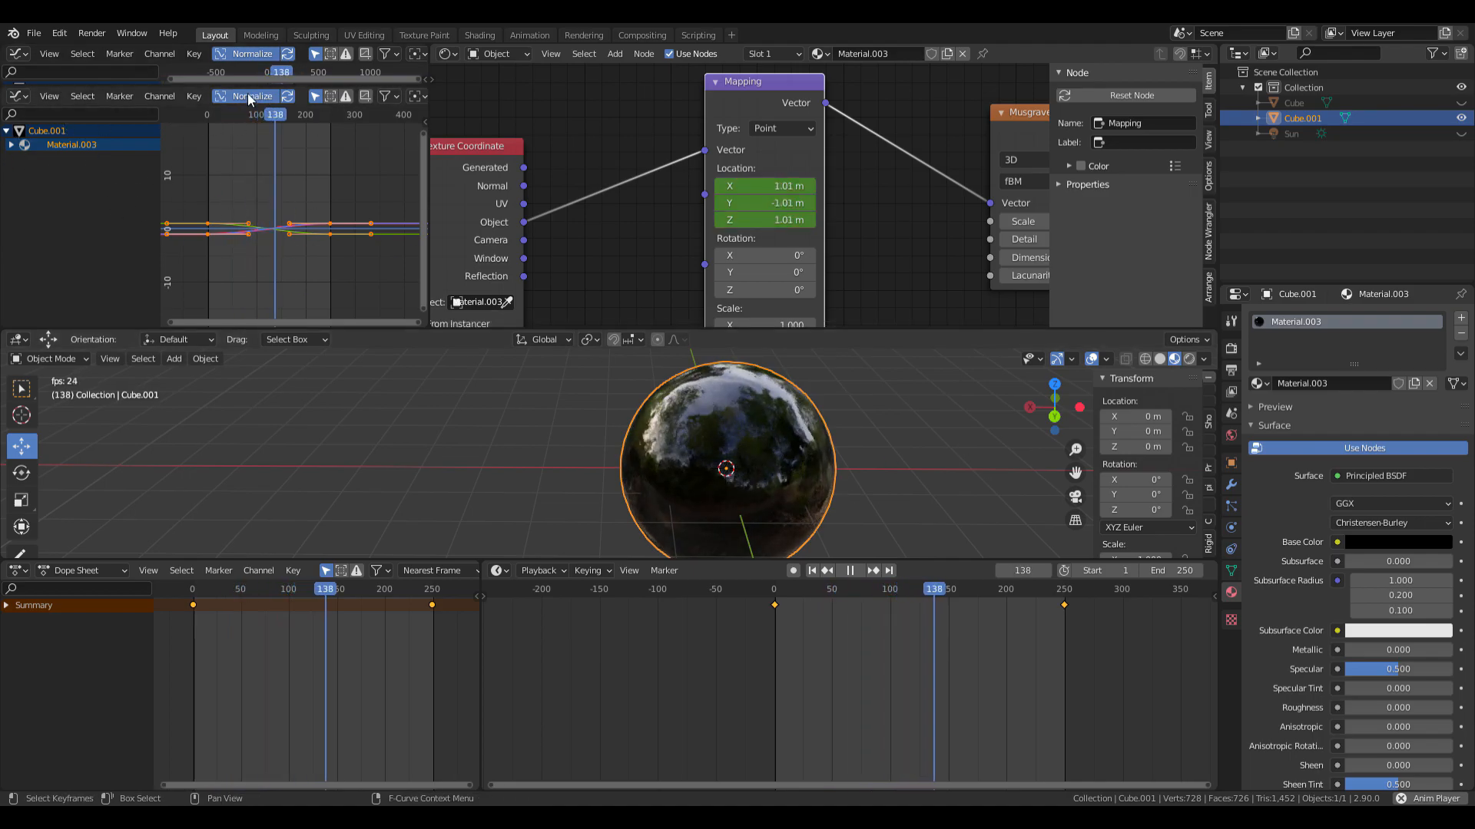
pyautogui.rightClick(35, 95)
pyautogui.rightClick(57, 96)
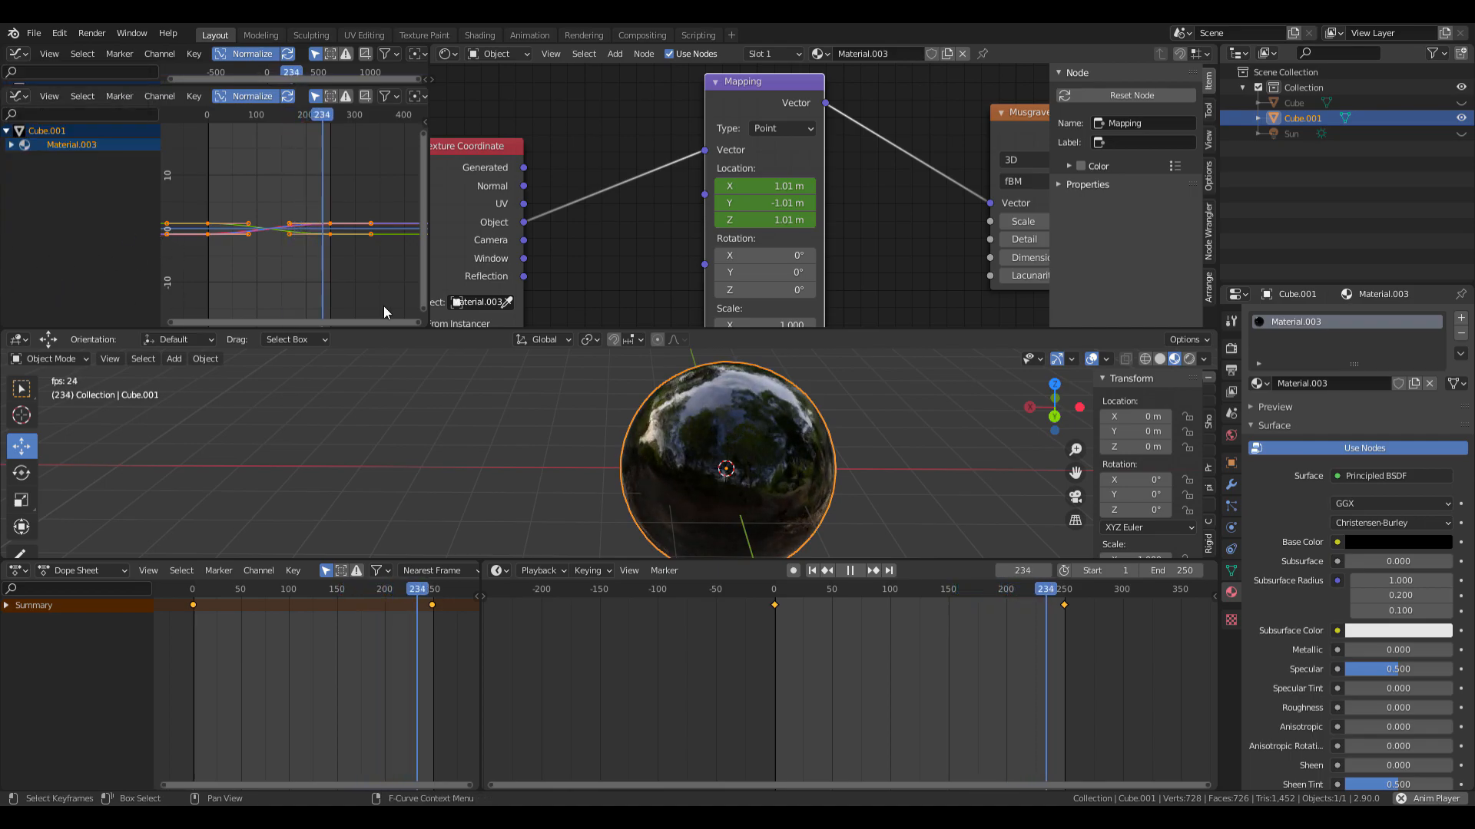
pyautogui.click(850, 573)
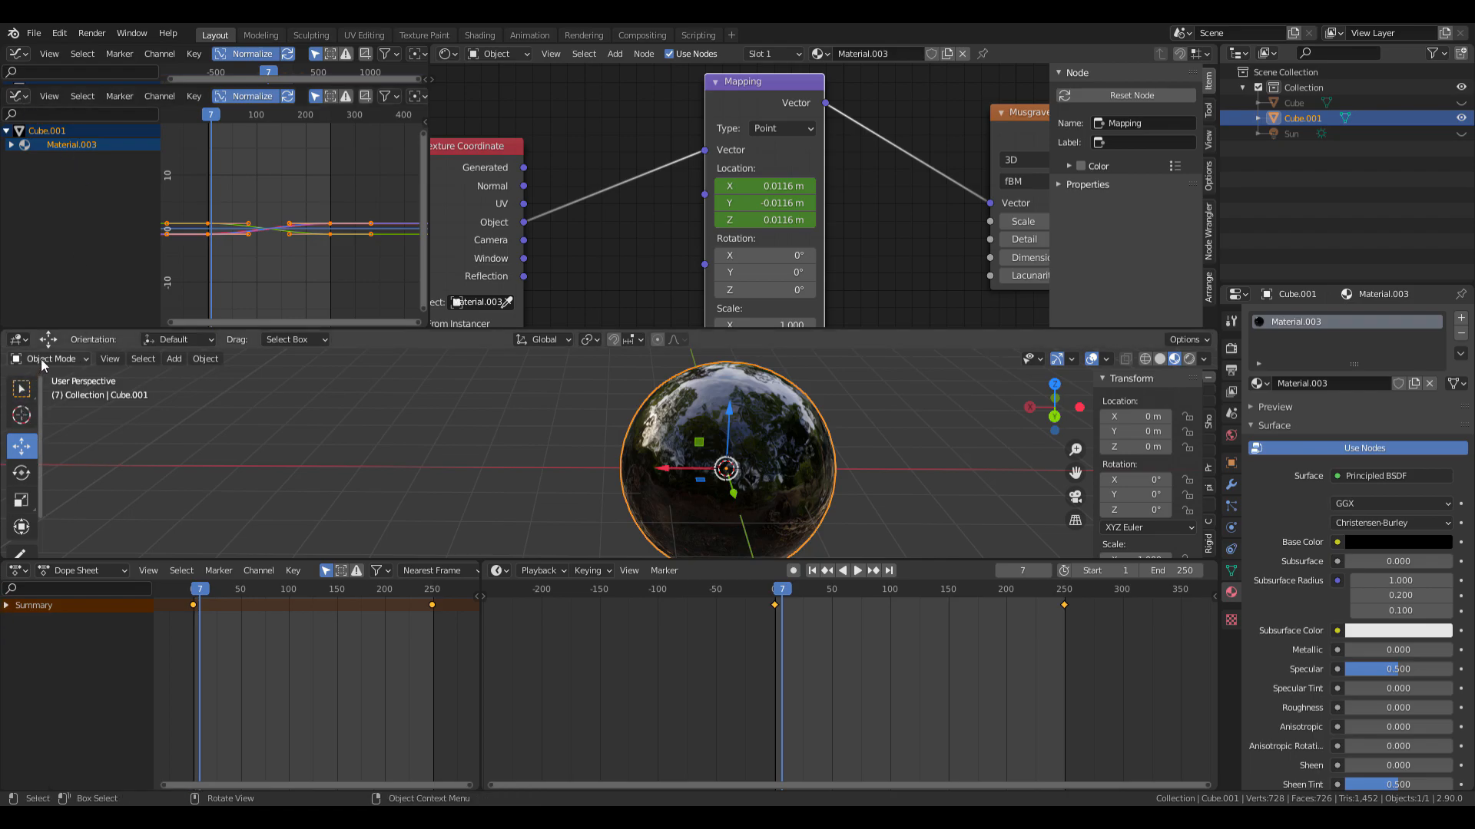
pyautogui.click(19, 96)
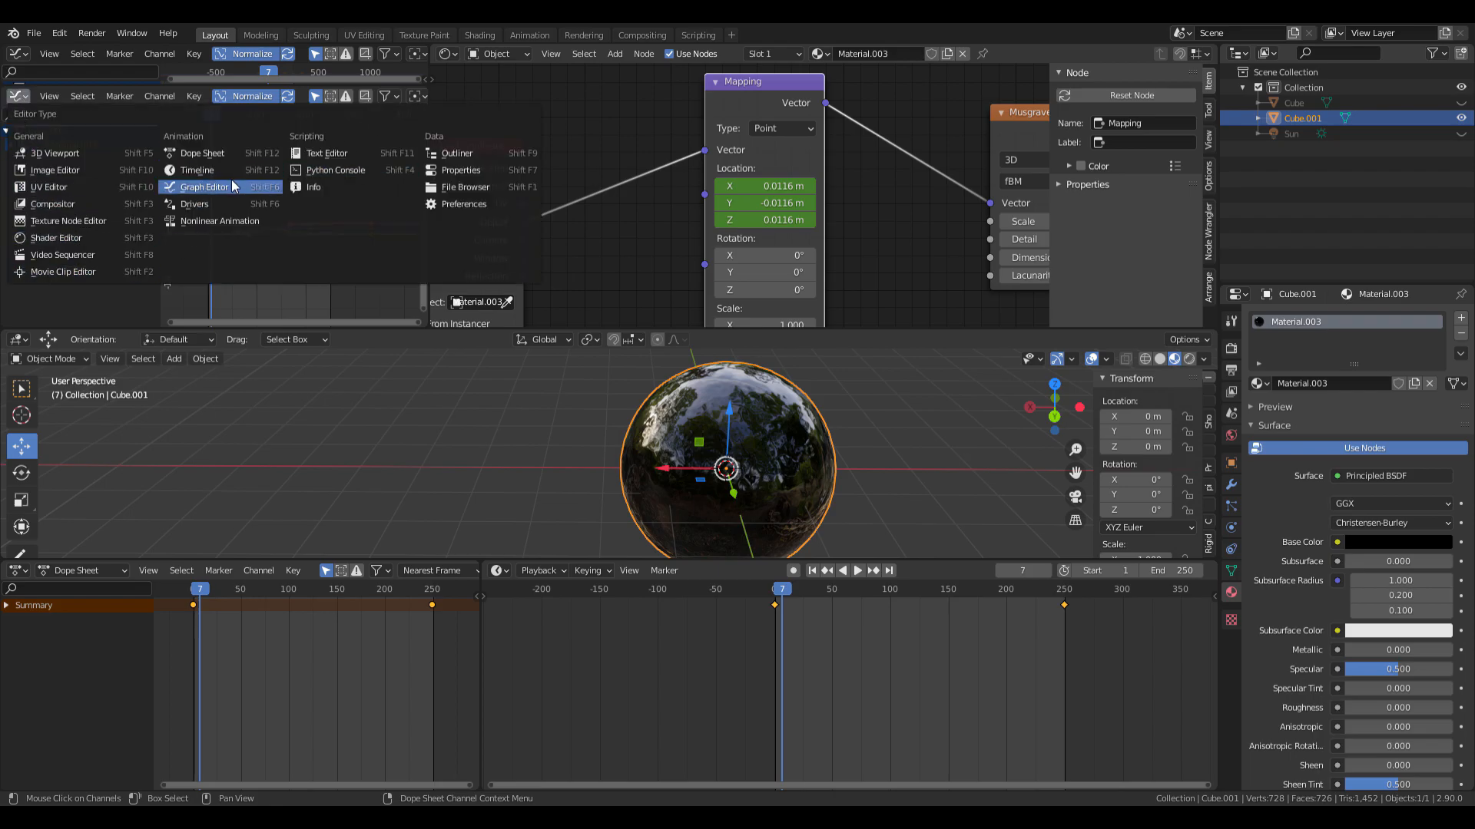
pyautogui.click(98, 308)
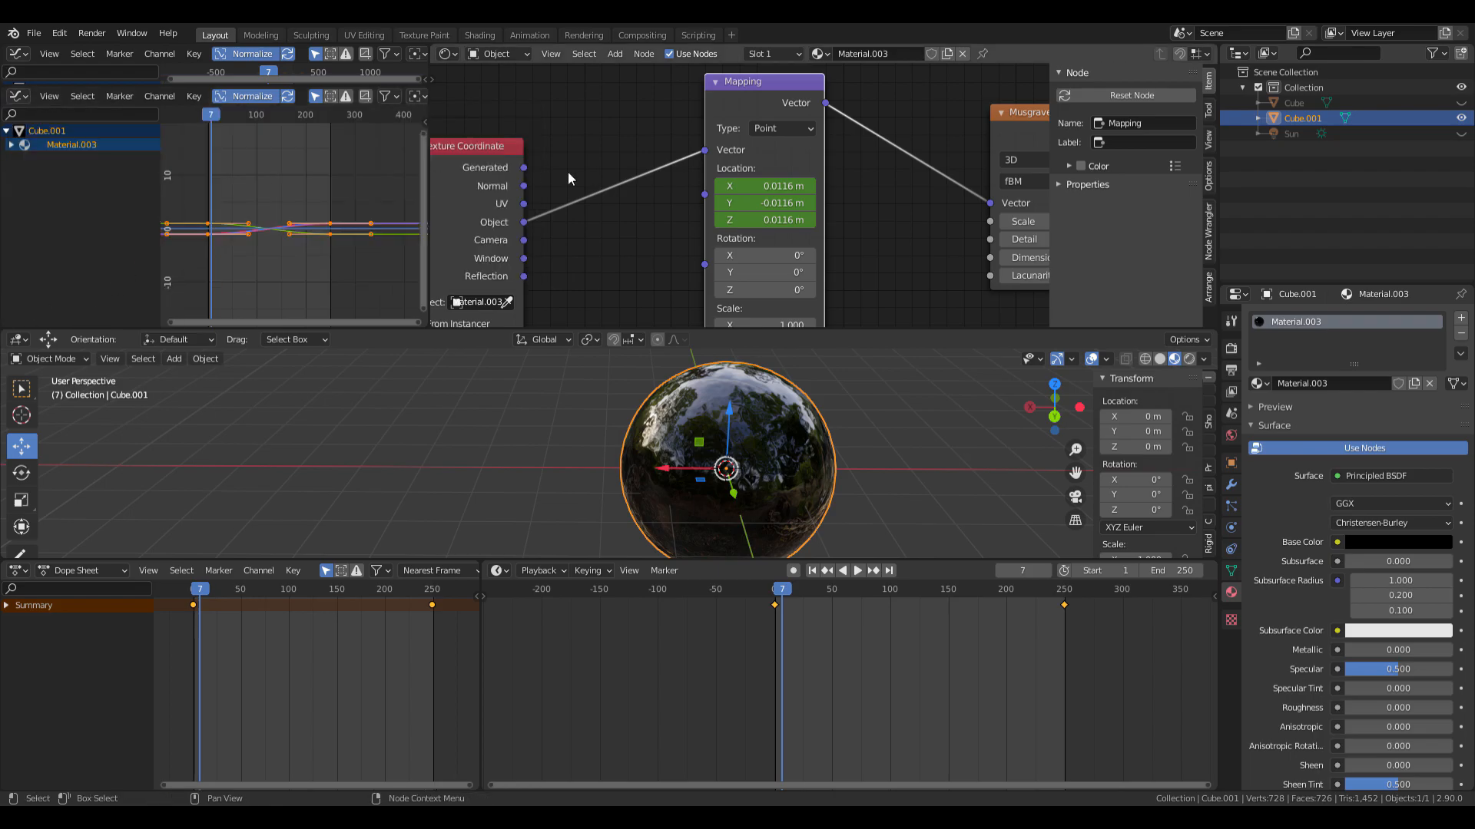
pyautogui.click(670, 103)
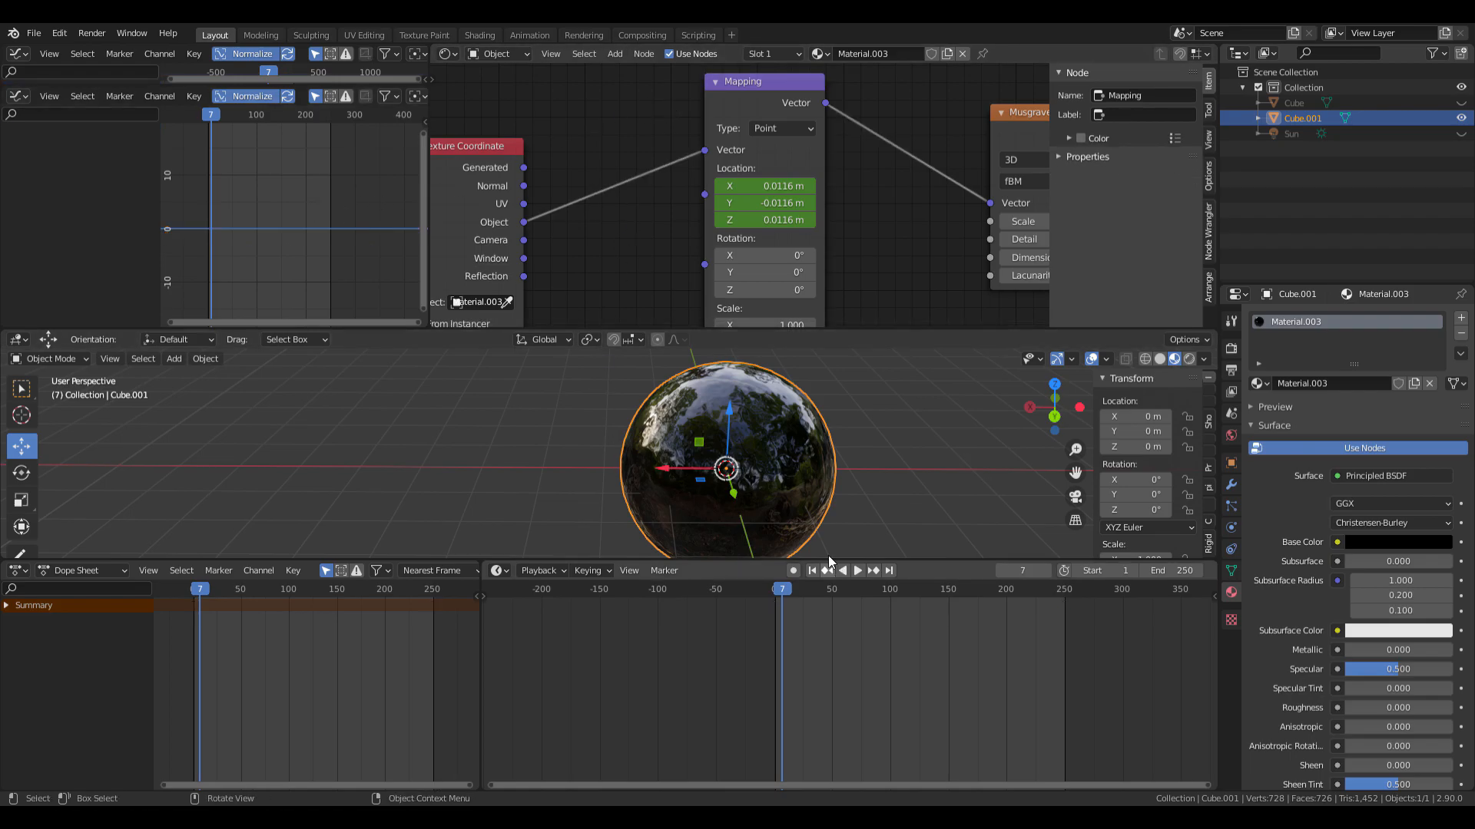
pyautogui.scroll(-2, 257, 212)
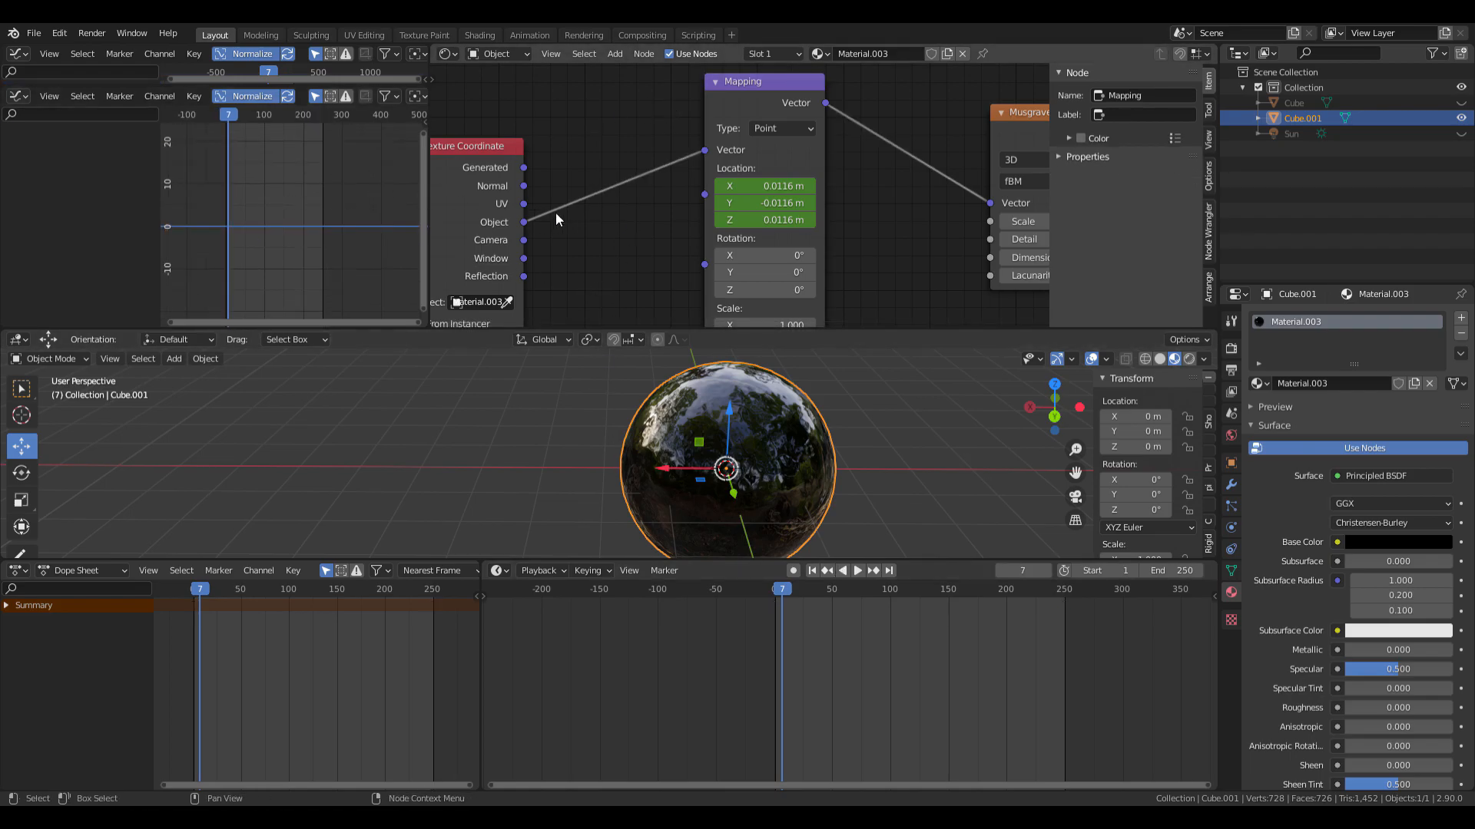
pyautogui.click(724, 82)
pyautogui.press('h')
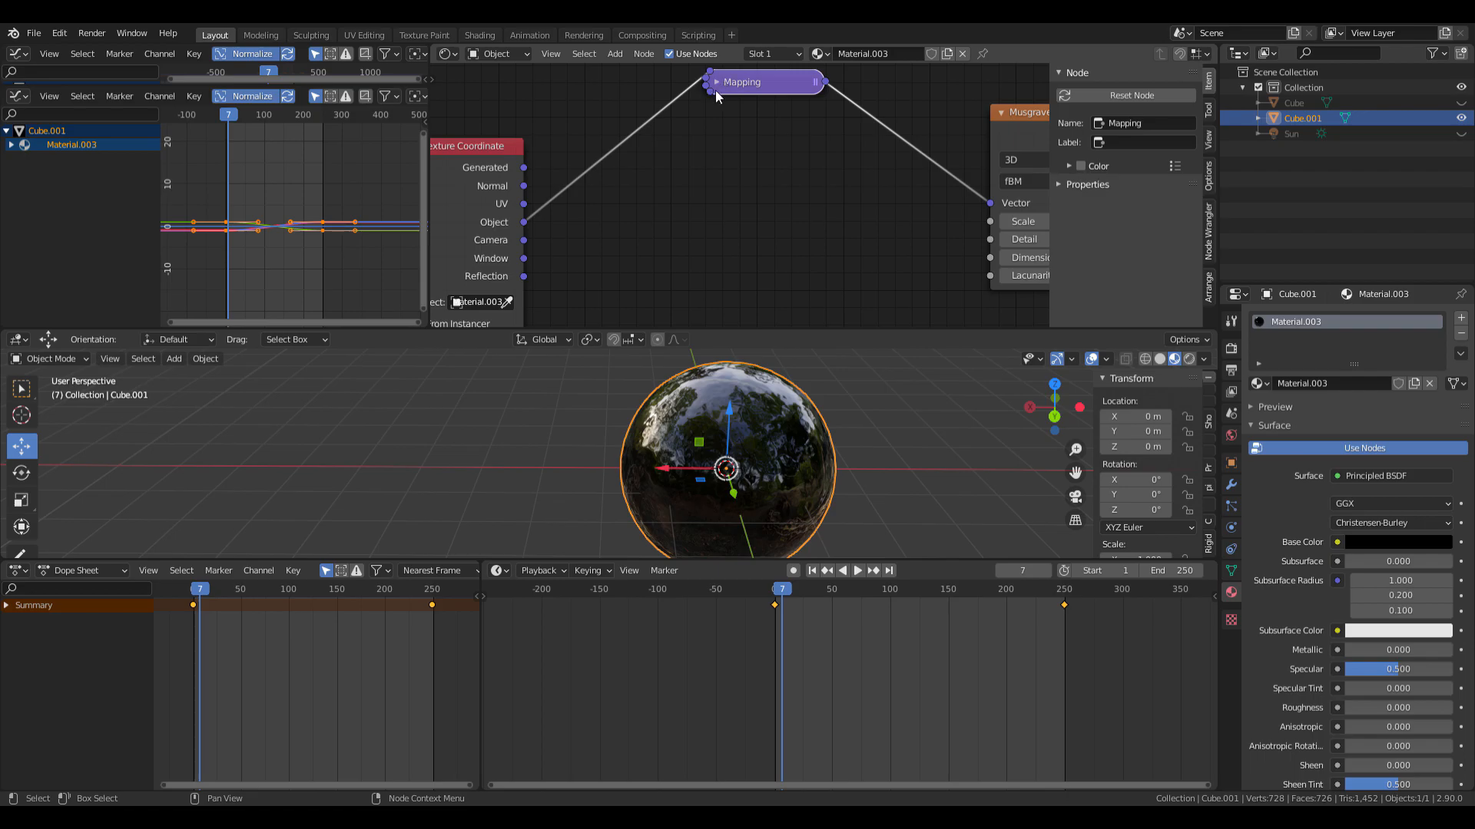
pyautogui.press('h')
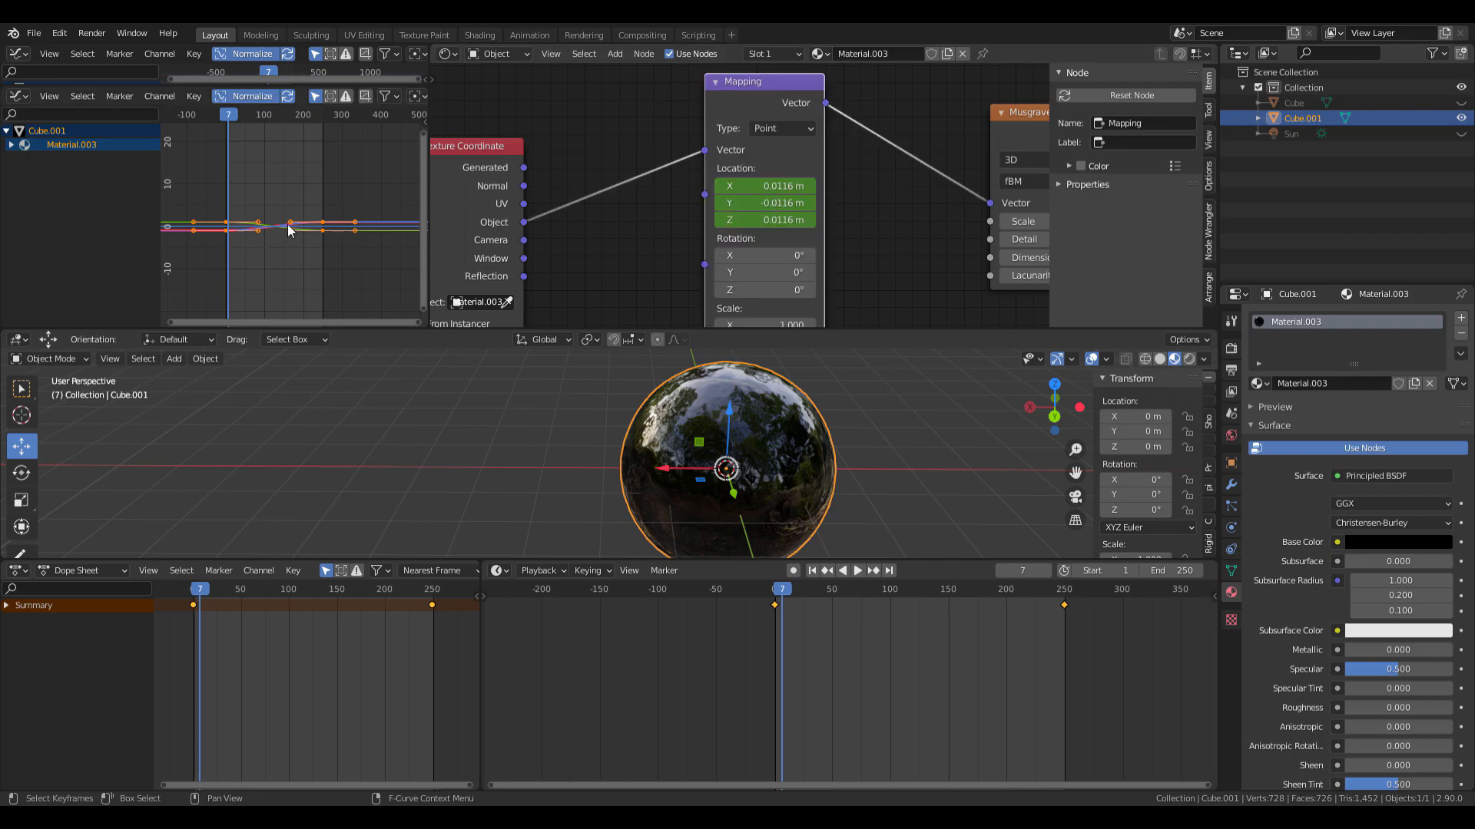
# Select all the Mapping Location keyframes in the Graph Editor and set their interpolation mode to Linear.
pyautogui.scroll(4, 285, 222)
pyautogui.moveTo(284, 222); pyautogui.dragTo(390, 204, button='middle')
pyautogui.scroll(10, 338, 204)
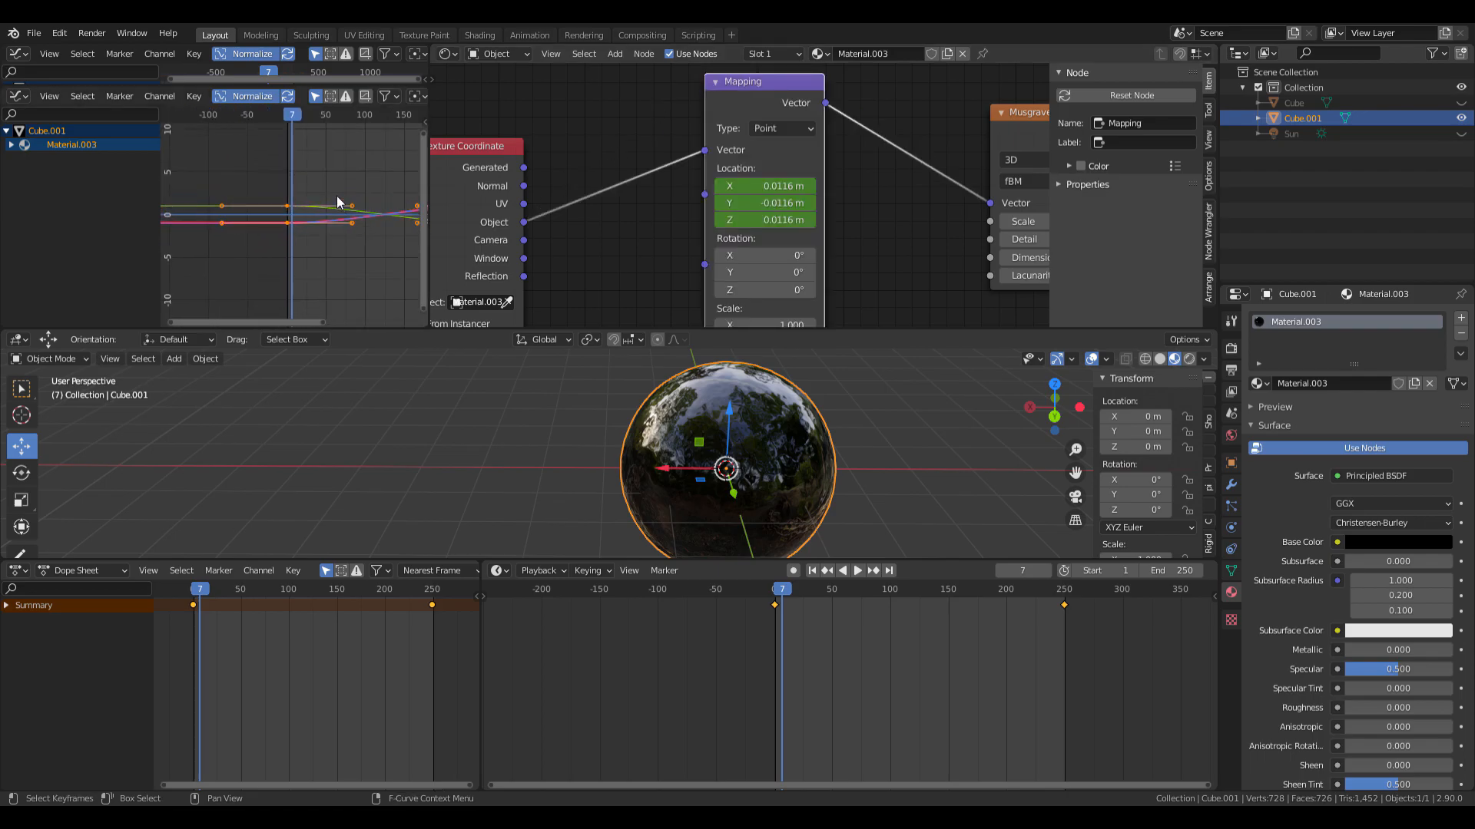
pyautogui.scroll(-3, 642, 440)
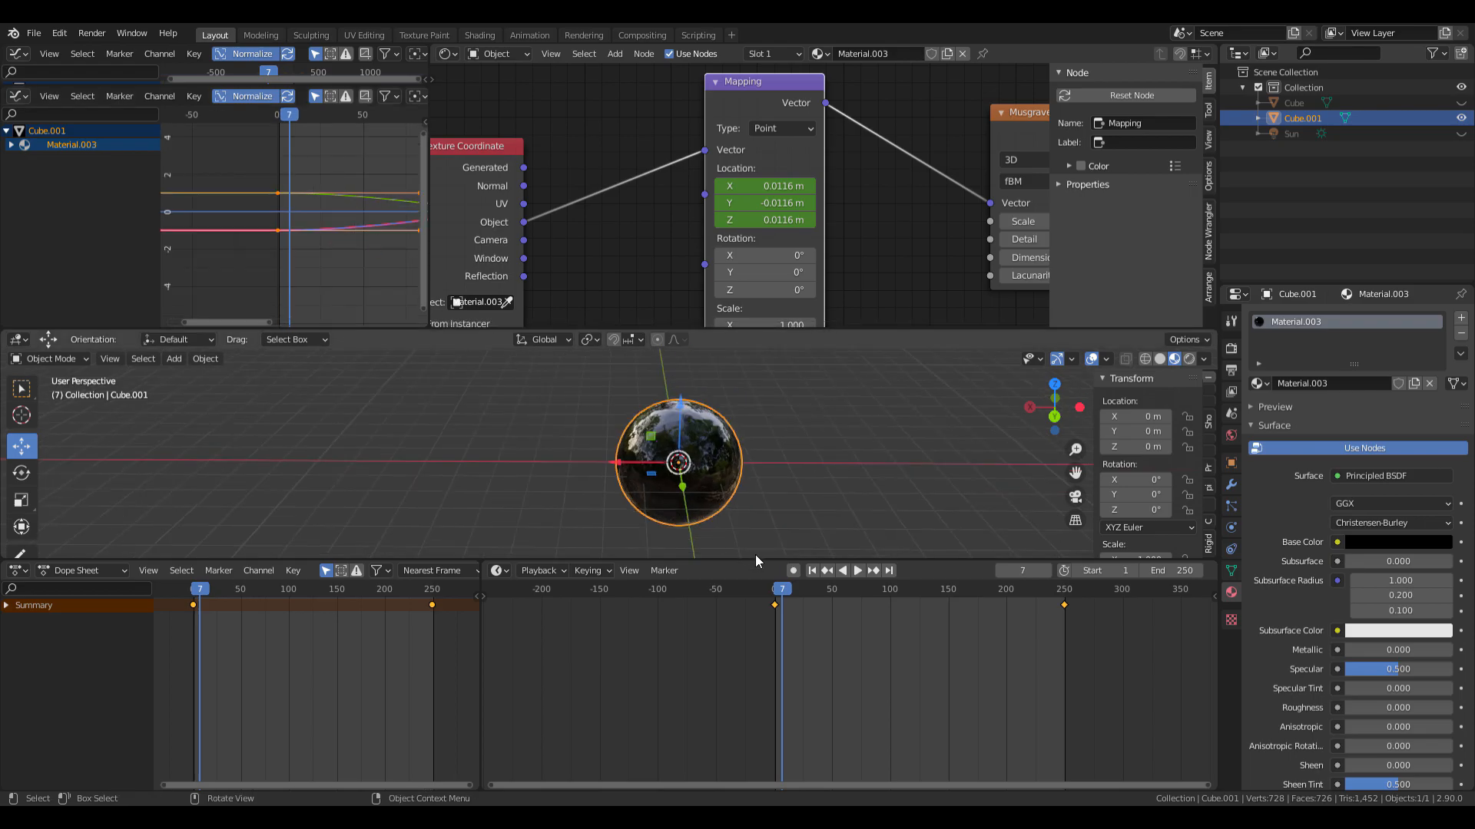
pyautogui.scroll(-1, 336, 278)
pyautogui.scroll(-4, 336, 278)
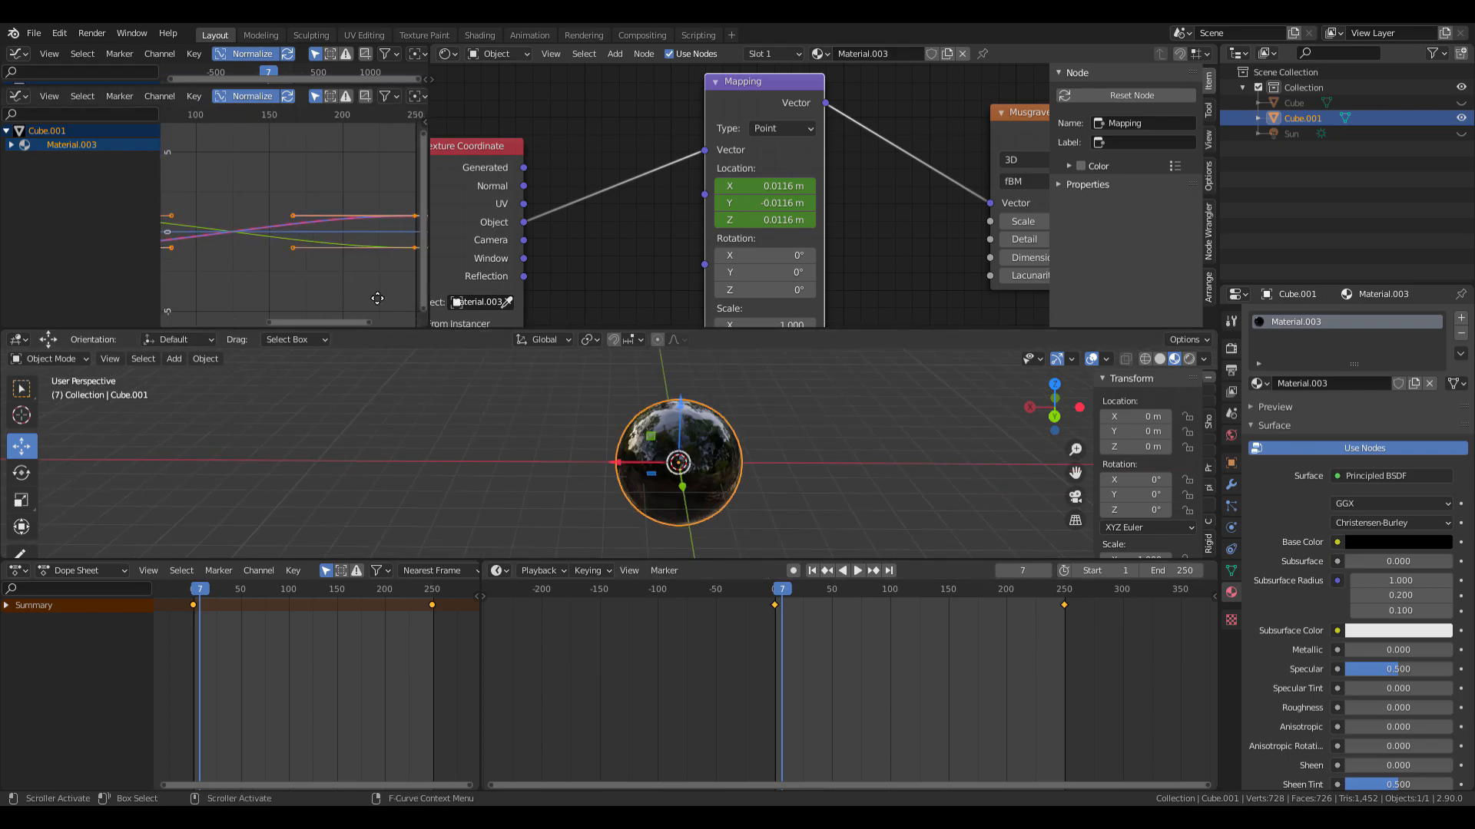
pyautogui.scroll(-3, 345, 288)
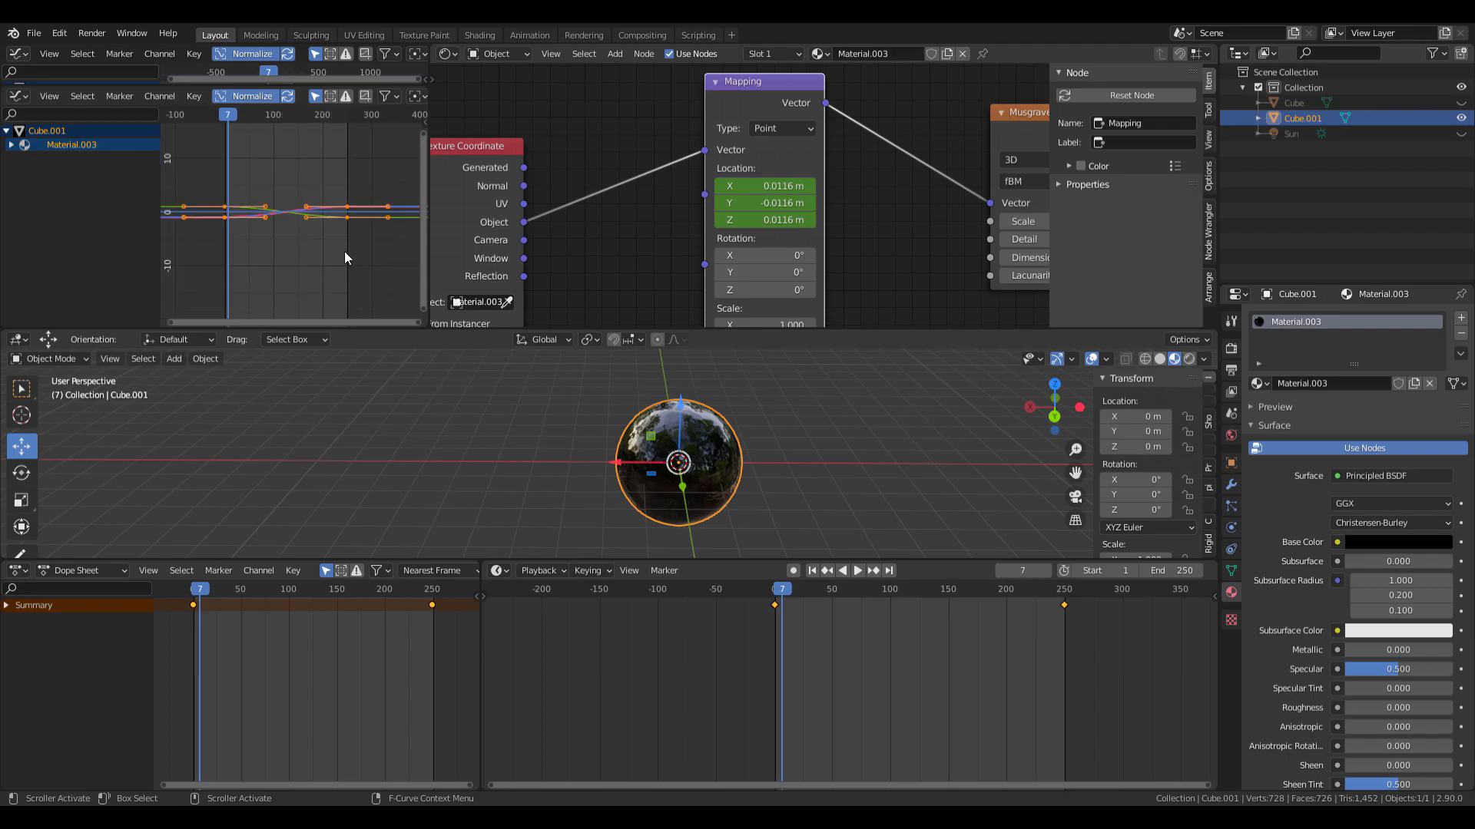
pyautogui.moveTo(189, 158); pyautogui.dragTo(390, 260)
pyautogui.scroll(1, 349, 238)
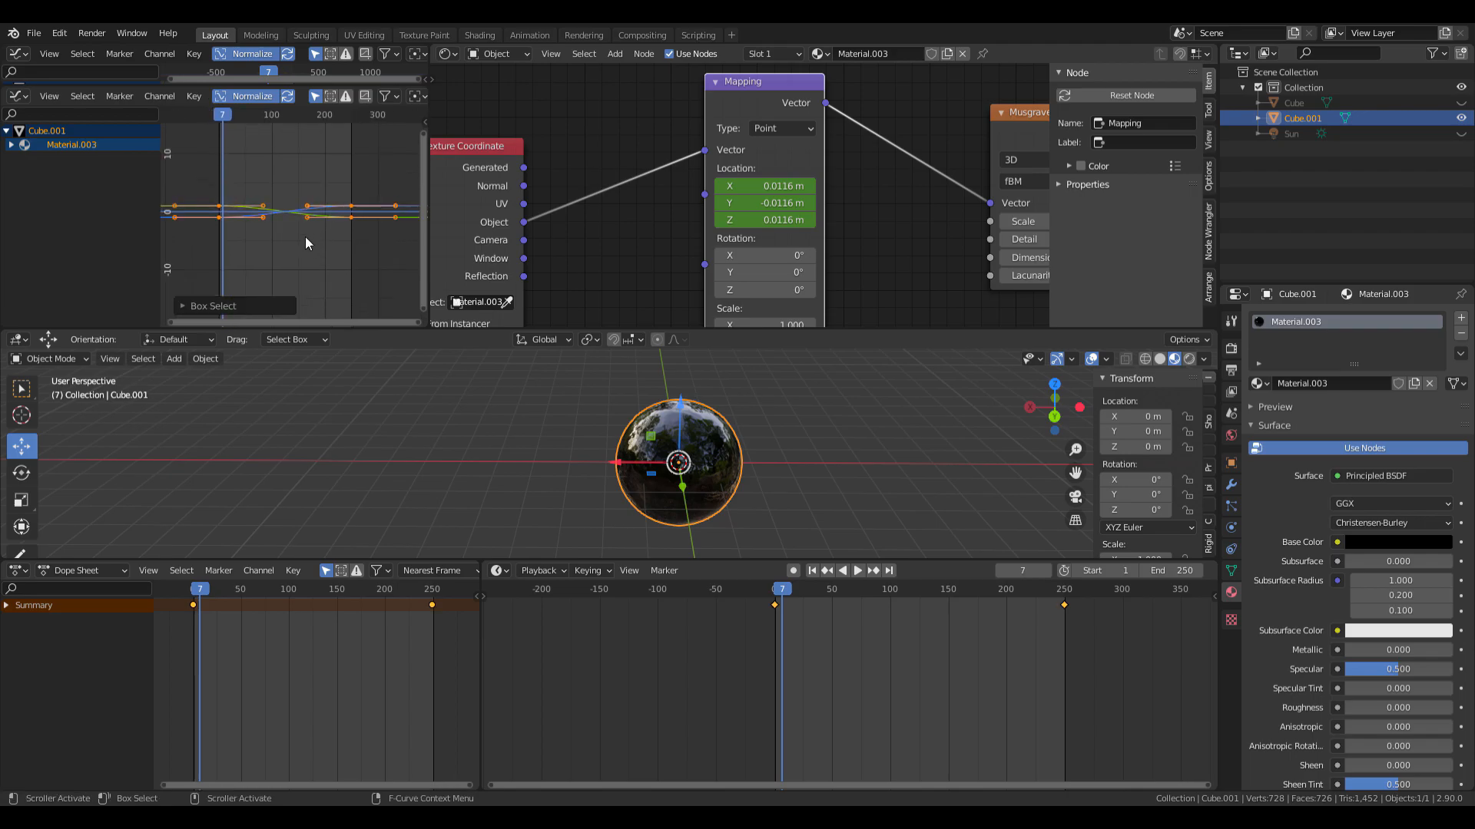
pyautogui.click(188, 98)
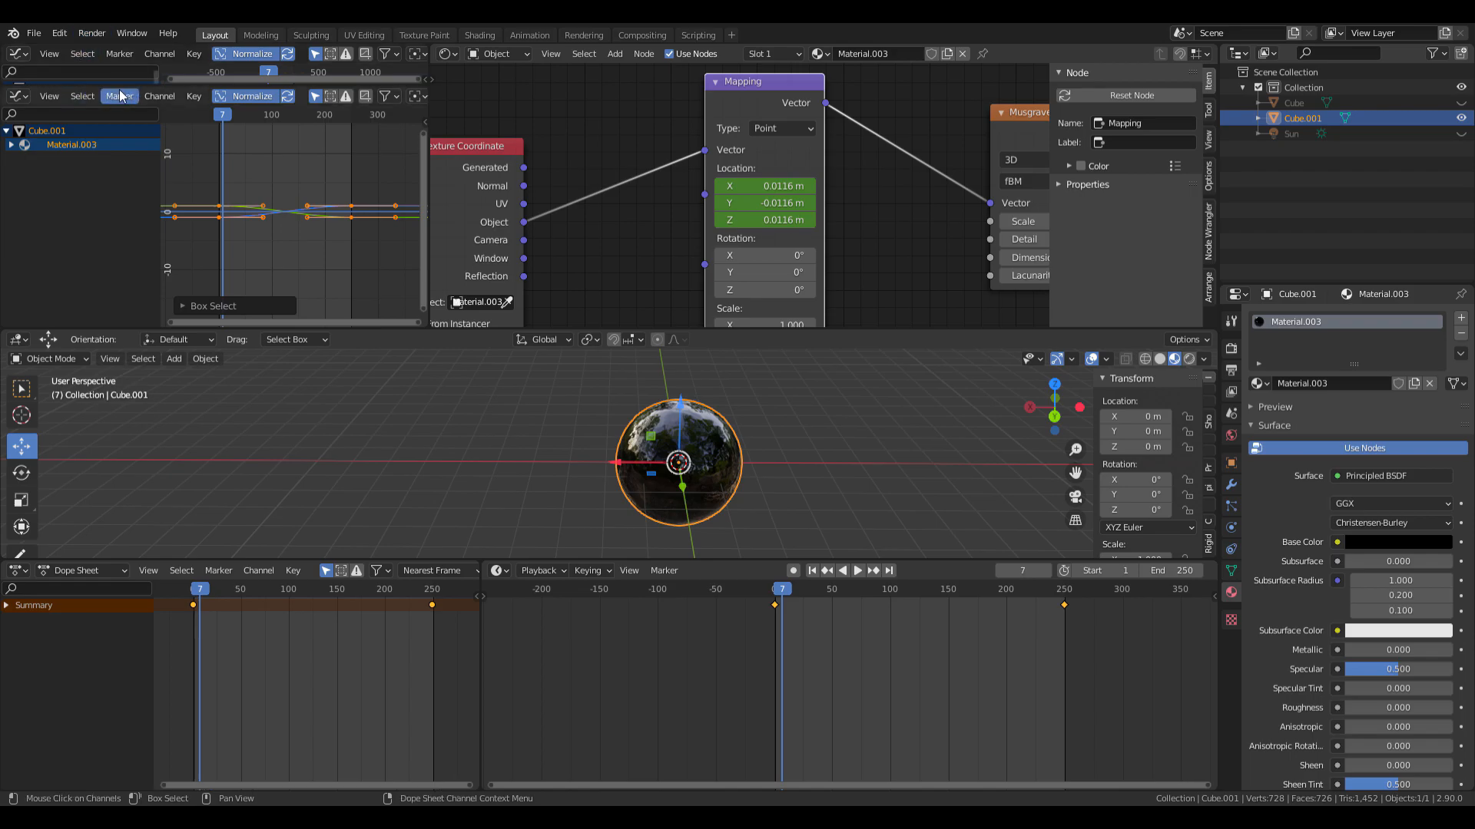
pyautogui.click(151, 97)
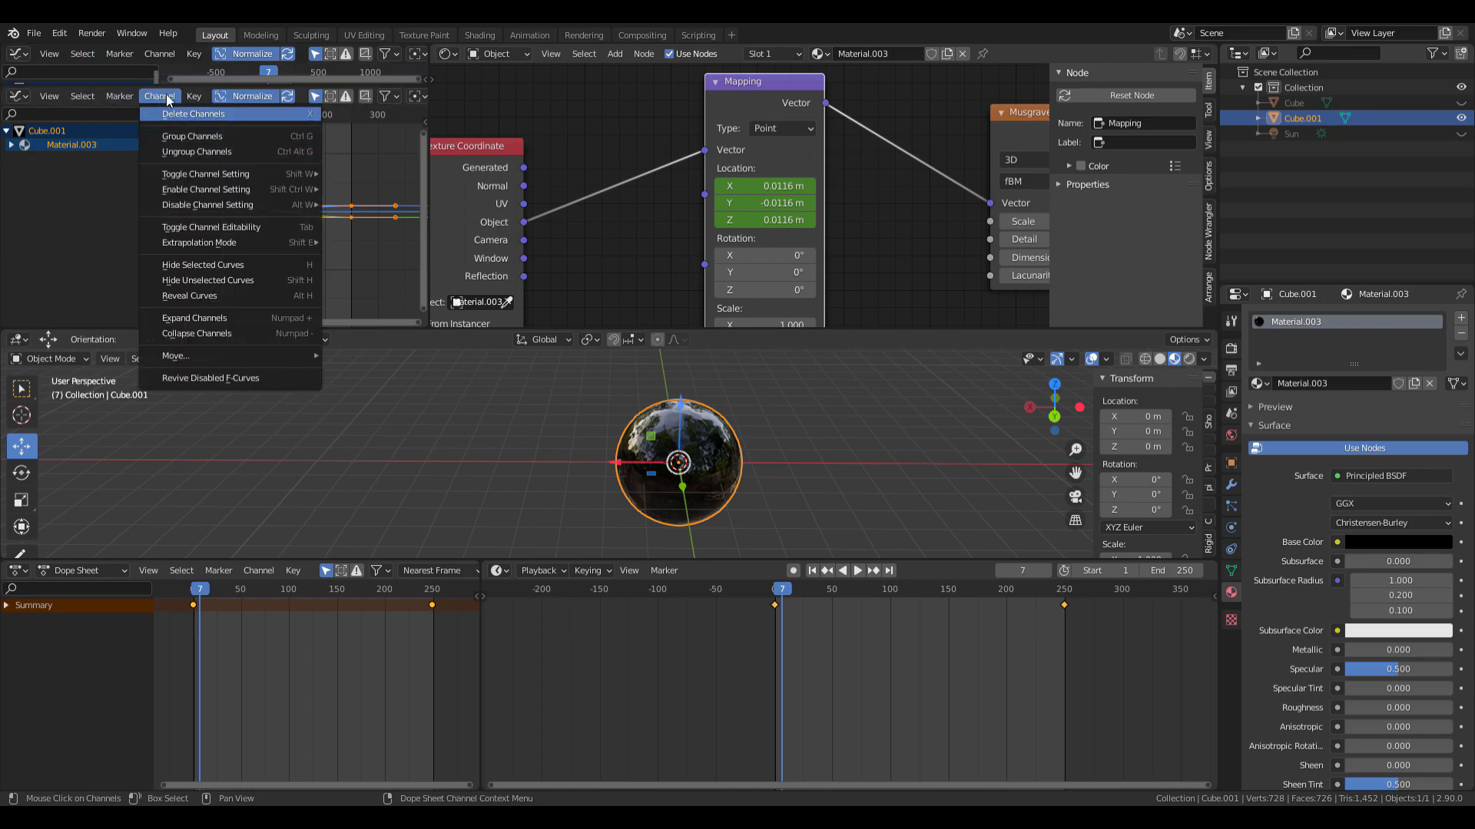
pyautogui.click(193, 96)
pyautogui.moveTo(247, 361)
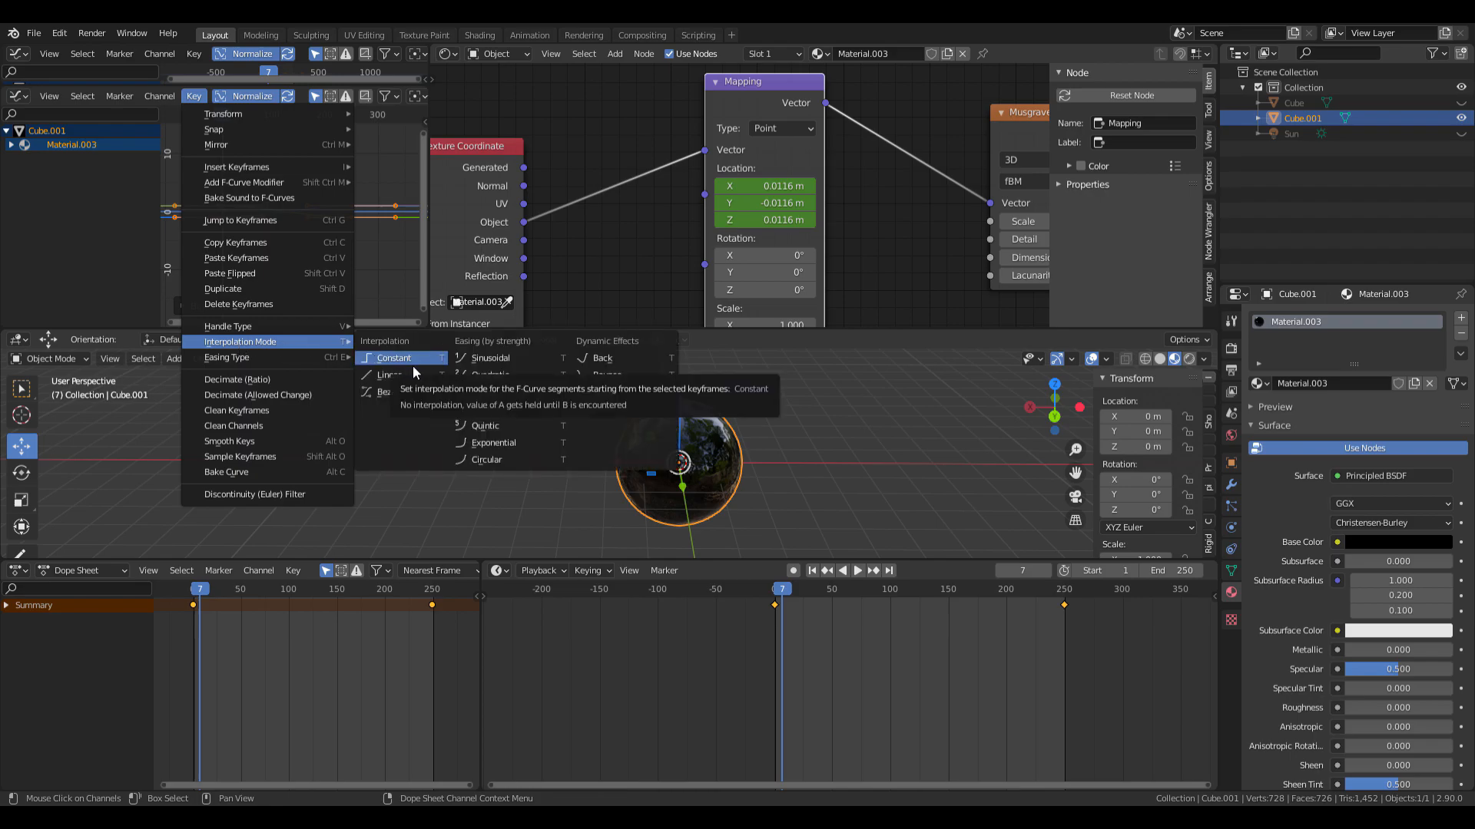
pyautogui.click(409, 376)
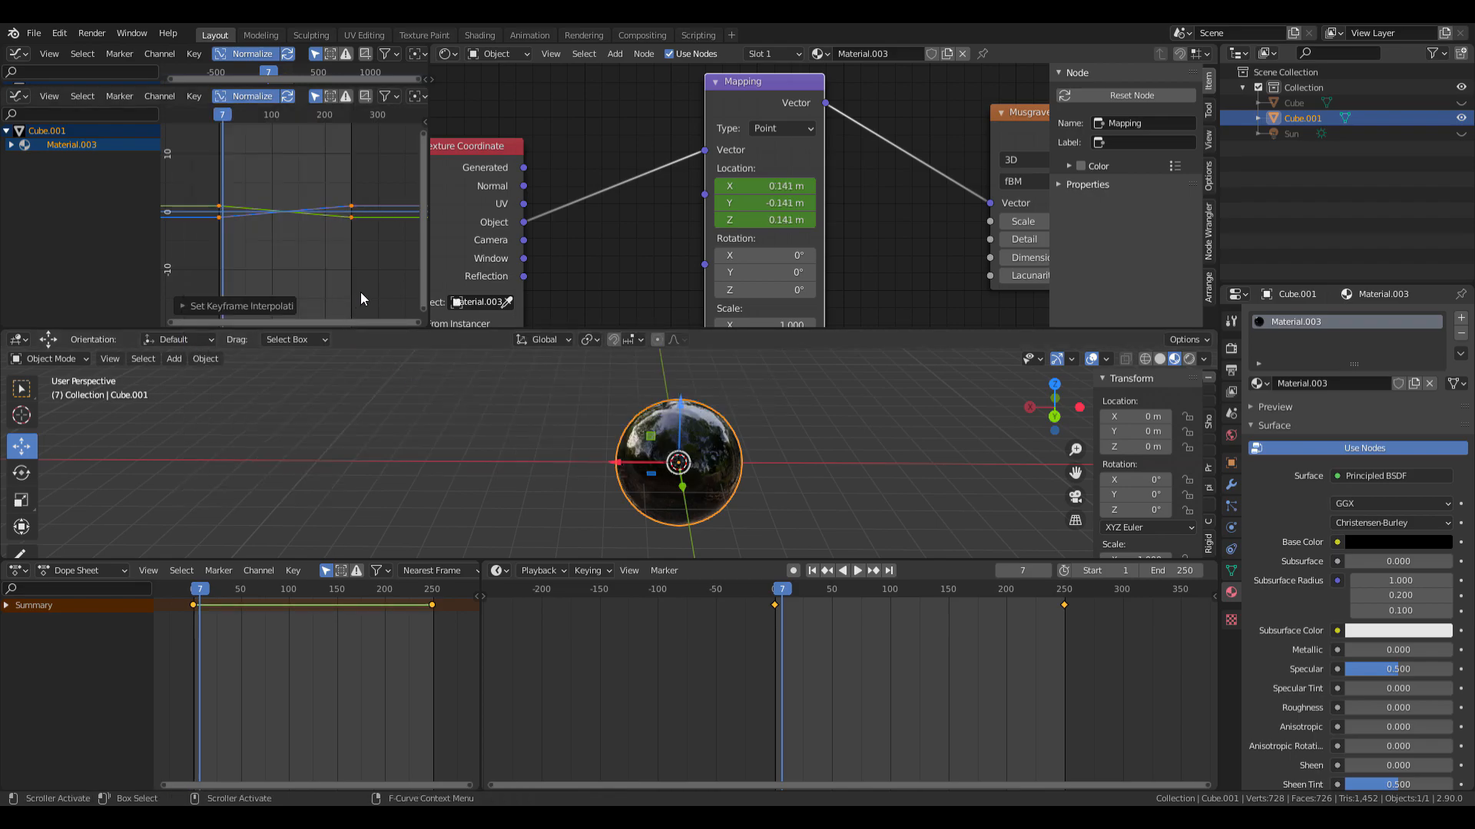
# Play the animation again from frame 0 and examine the sphere's moving reflections and the edited F-curves.
pyautogui.scroll(5, 694, 418)
pyautogui.moveTo(786, 585); pyautogui.dragTo(774, 588)
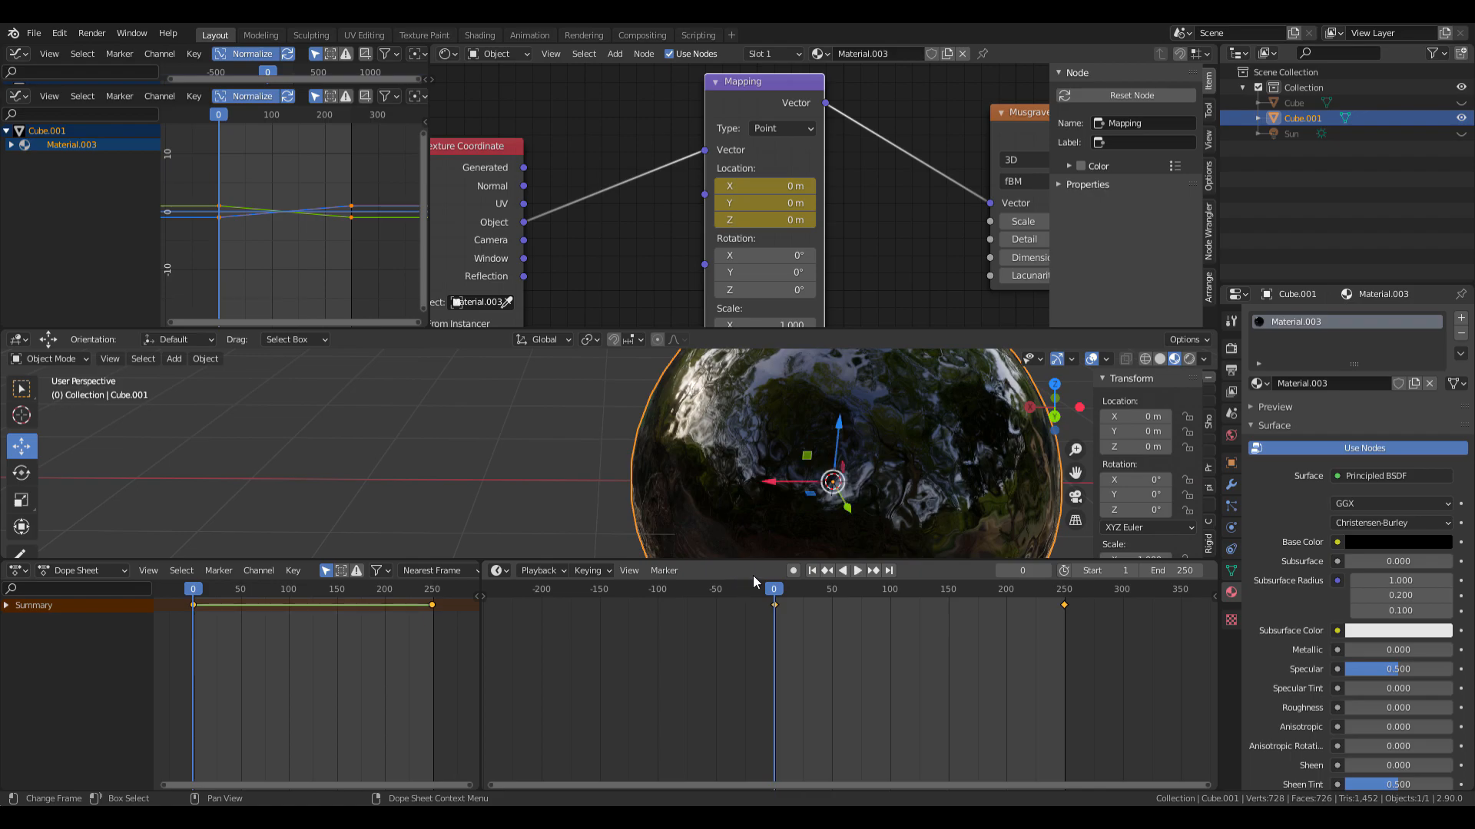
pyautogui.click(858, 572)
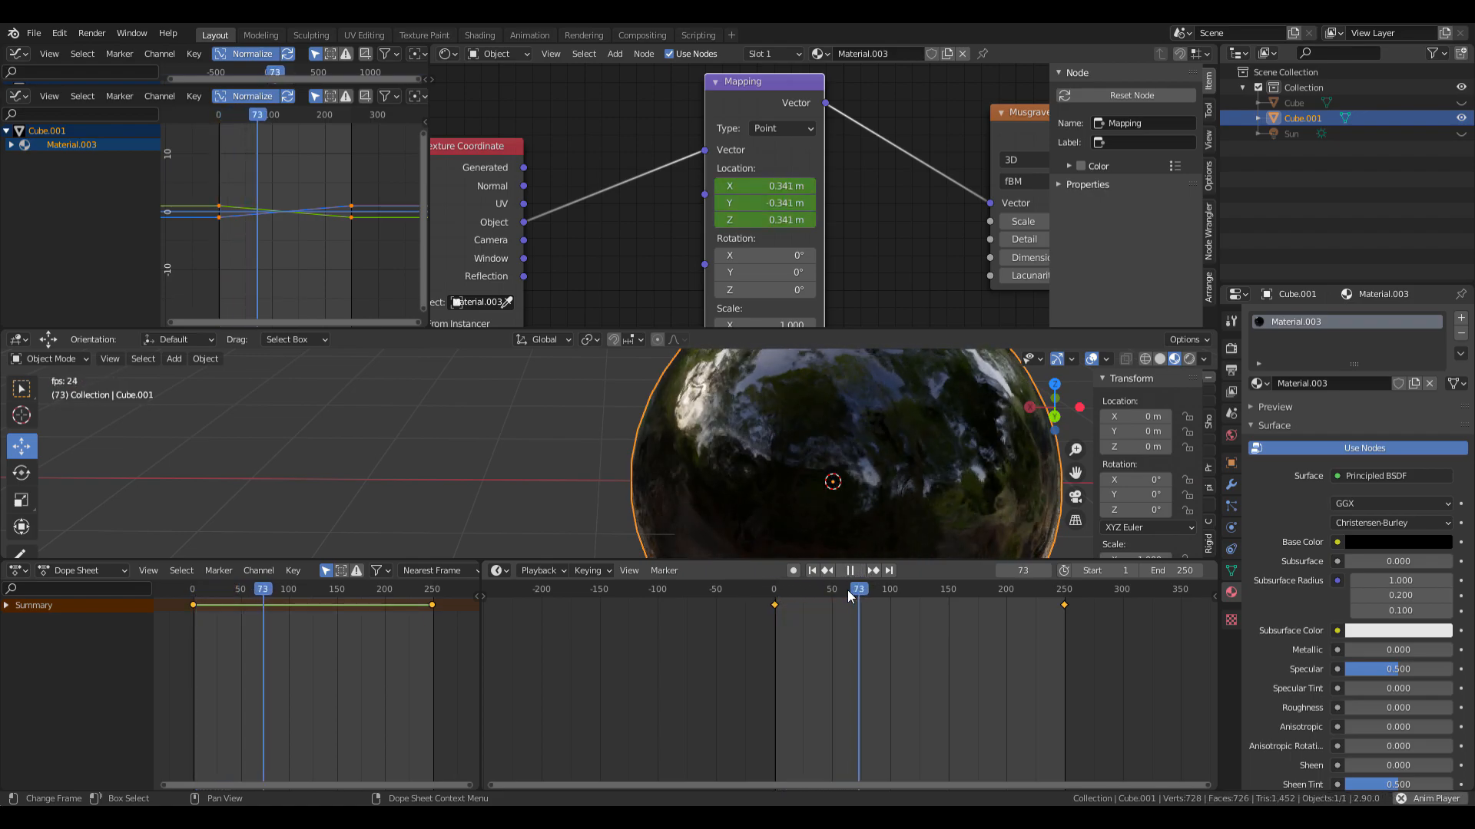
pyautogui.scroll(-4, 668, 456)
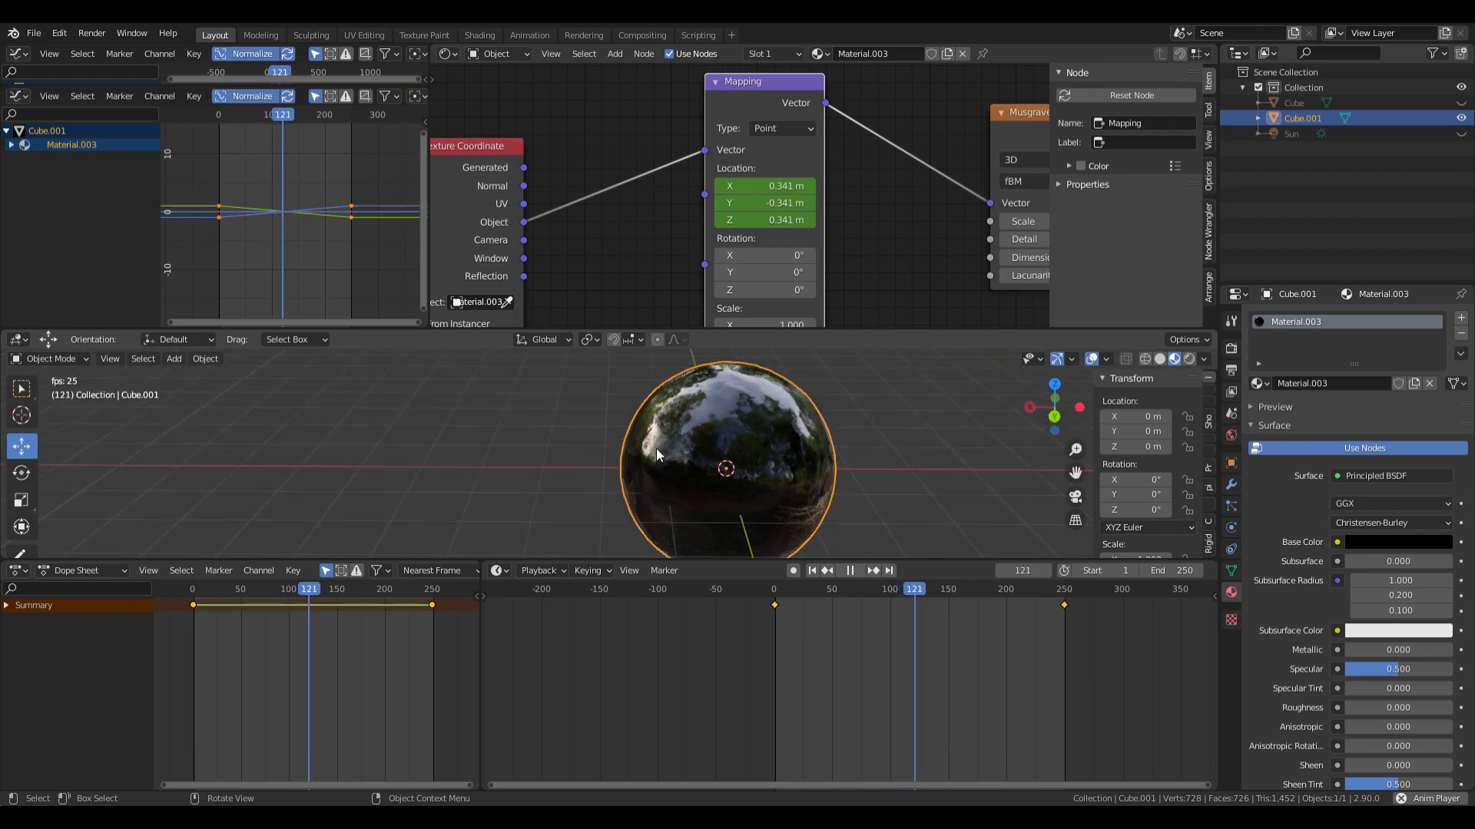
pyautogui.scroll(4, 270, 249)
pyautogui.moveTo(249, 227)
pyautogui.mouseDown(button='middle')
pyautogui.moveTo(323, 240)
pyautogui.moveTo(267, 245)
pyautogui.mouseUp(button='middle')
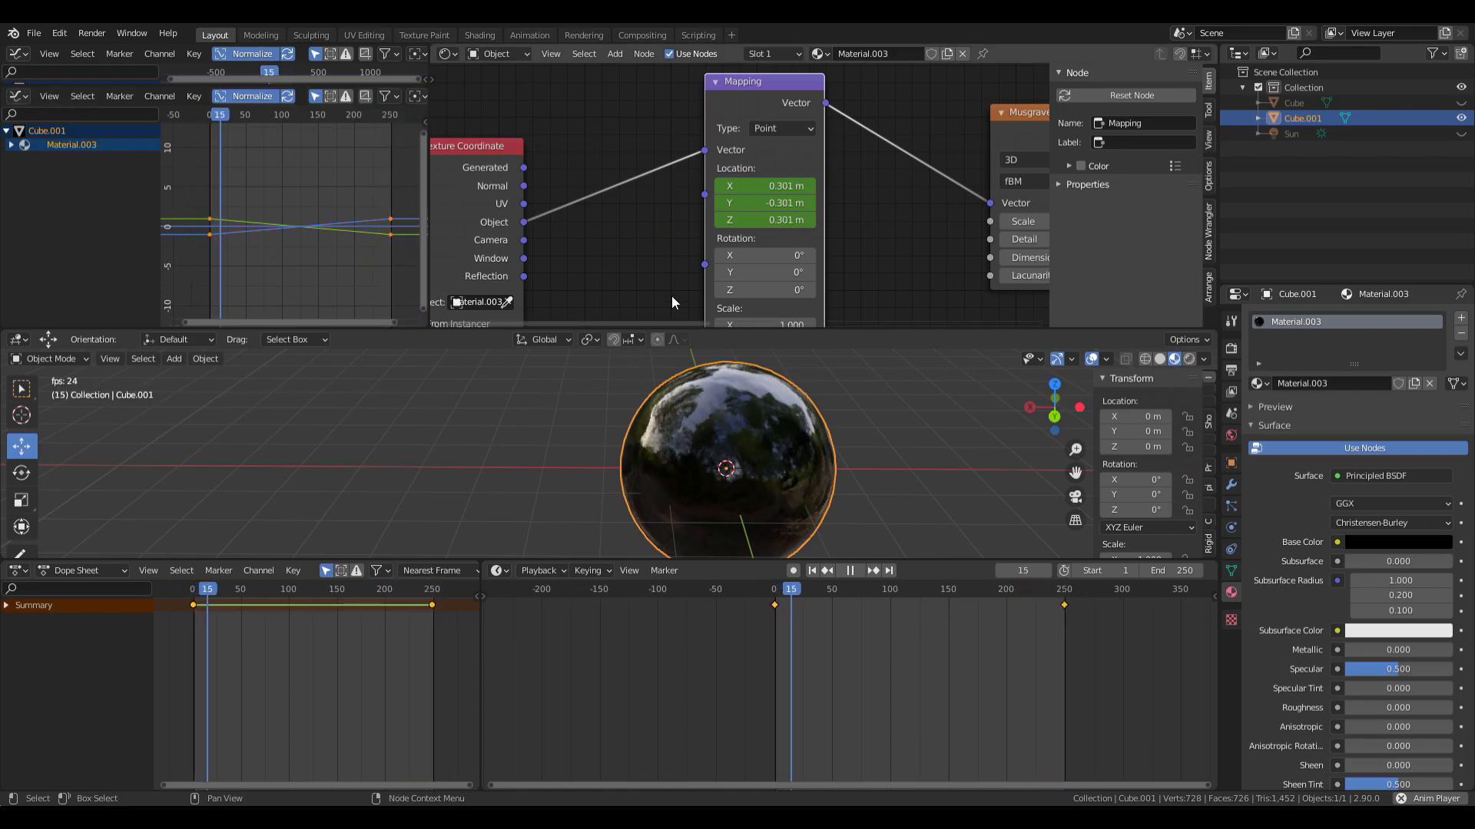
pyautogui.scroll(6, 774, 443)
pyautogui.scroll(-4, 763, 433)
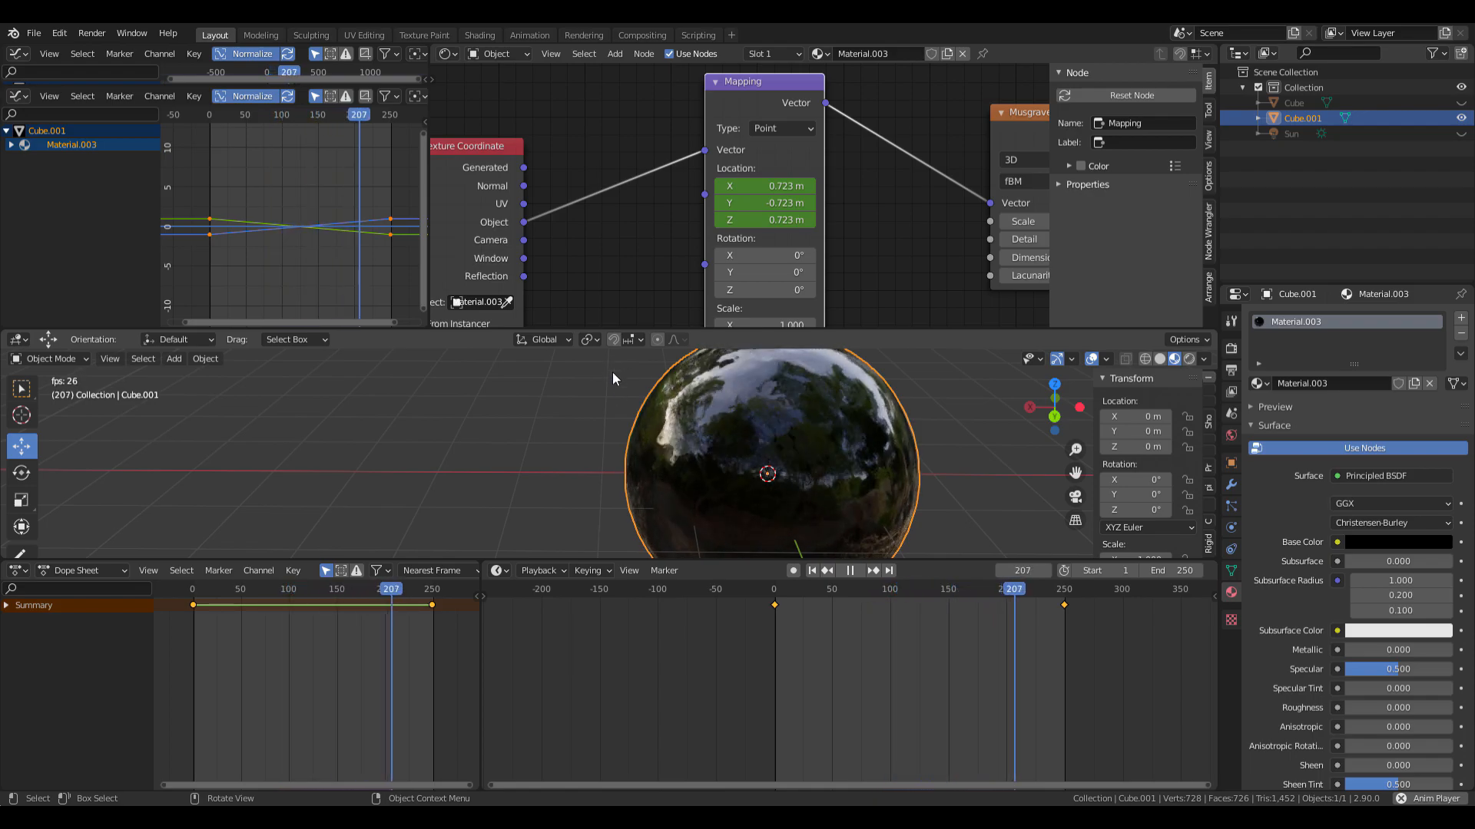
# Examine the sphere's moving reflections up close during playback and inspect the first and last keyframes of its F-curves.
pyautogui.scroll(4, 610, 366)
pyautogui.moveTo(806, 461); pyautogui.dragTo(784, 461, button='middle')
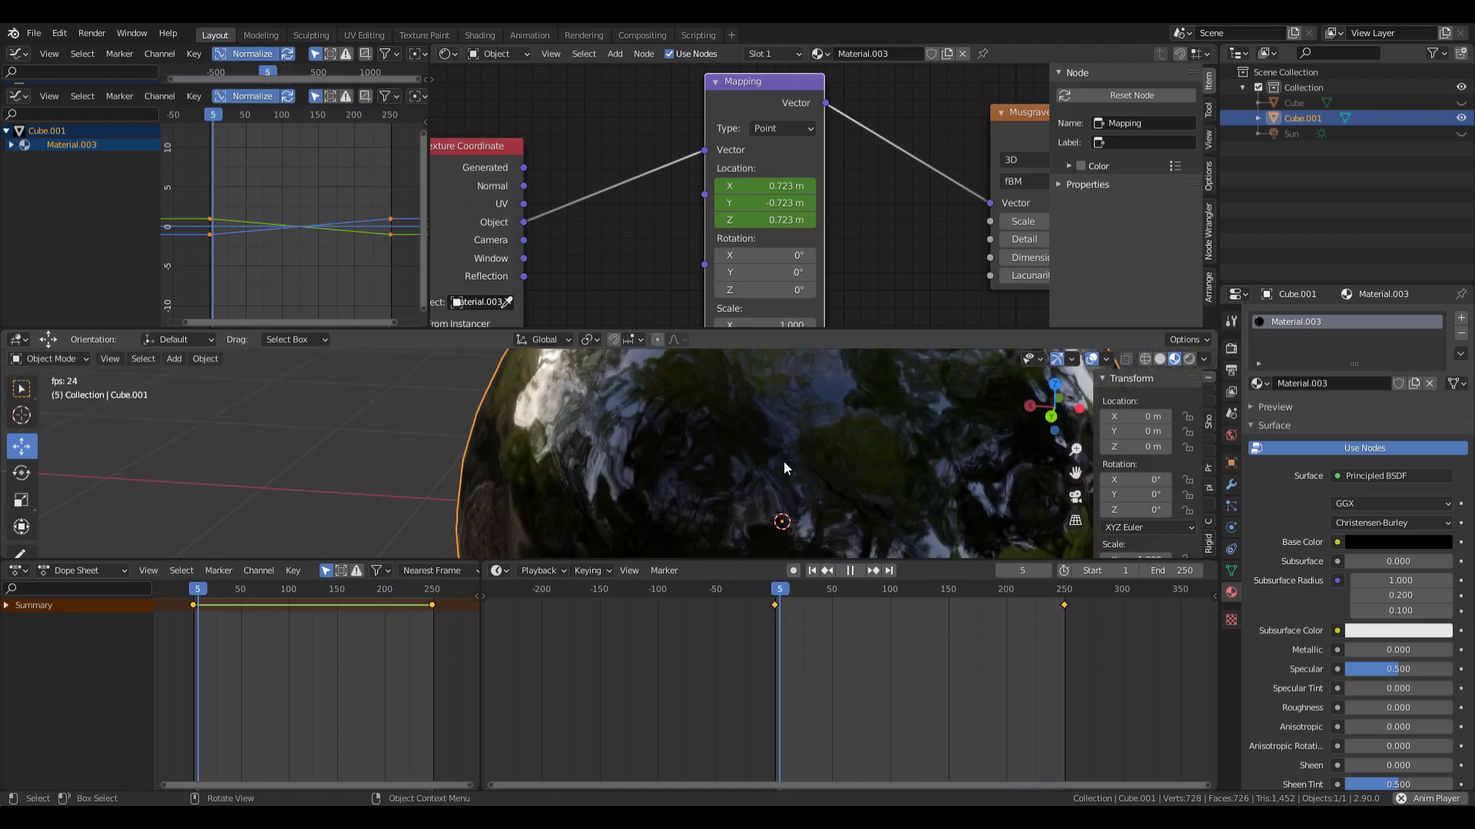
pyautogui.scroll(4, 233, 237)
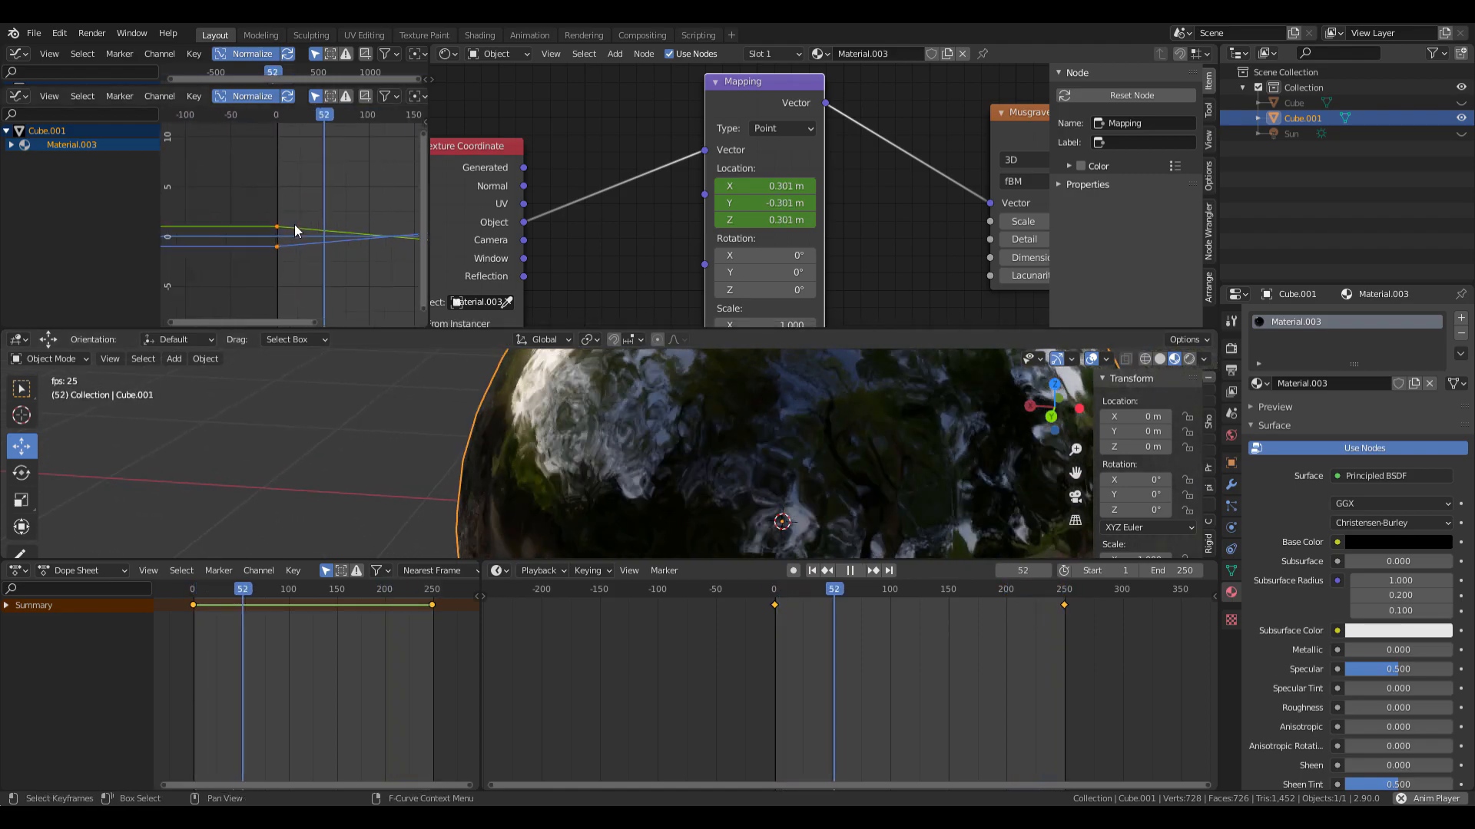
pyautogui.scroll(1, 280, 234)
pyautogui.click(266, 232)
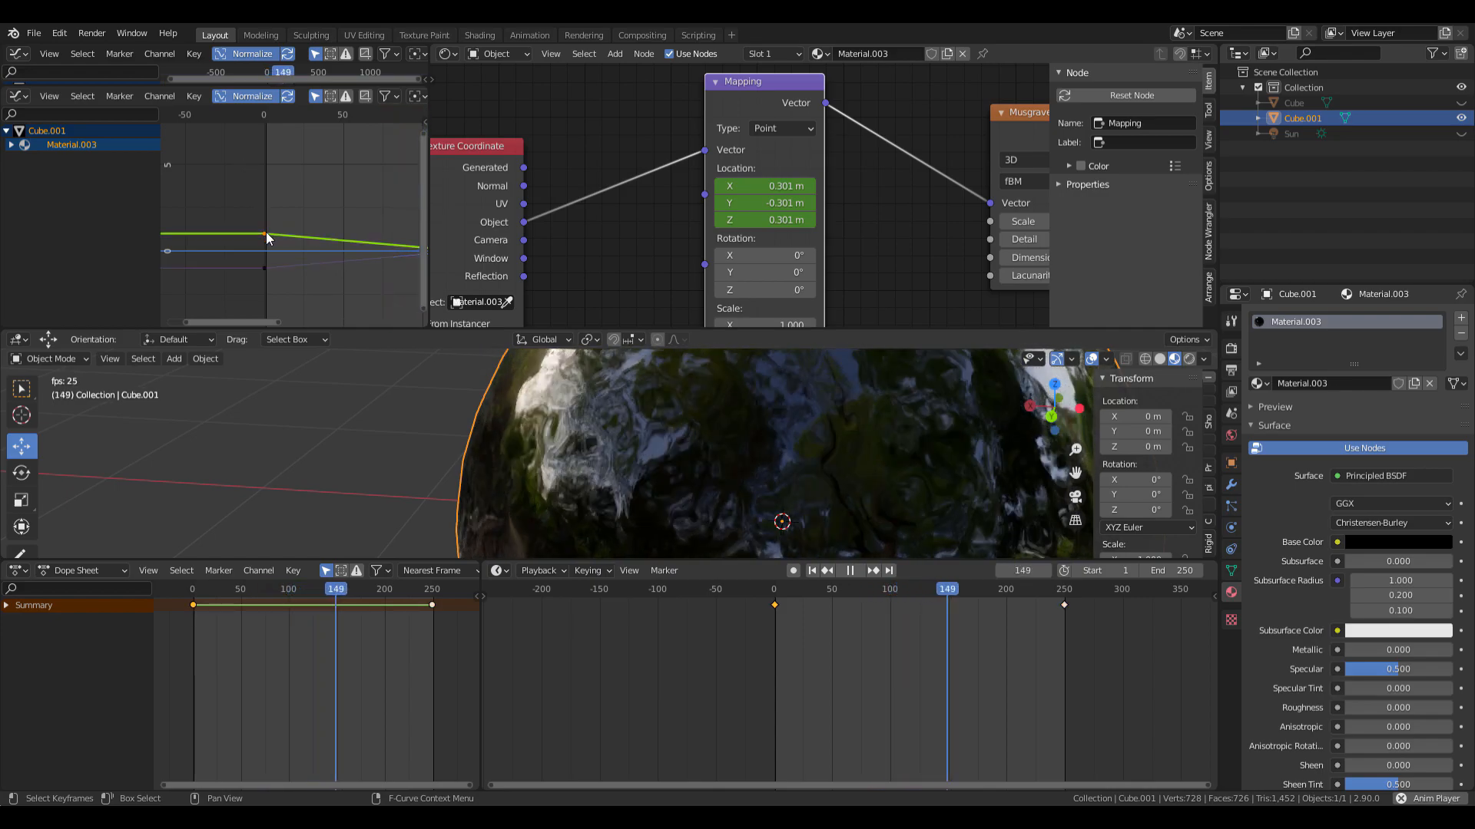
pyautogui.scroll(-3, 300, 225)
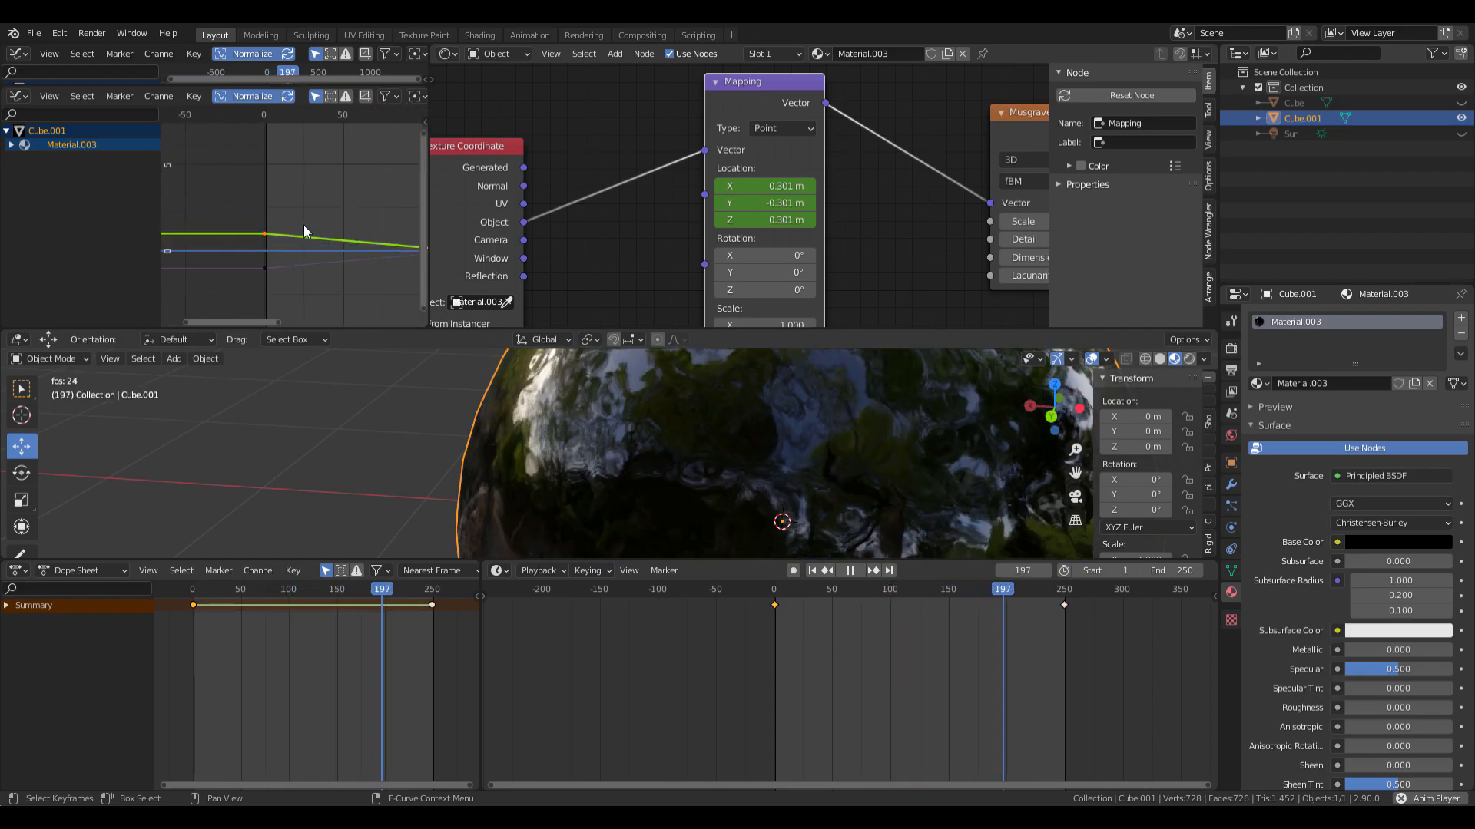
pyautogui.moveTo(399, 219); pyautogui.dragTo(215, 222, button='middle')
pyautogui.scroll(-1, 215, 223)
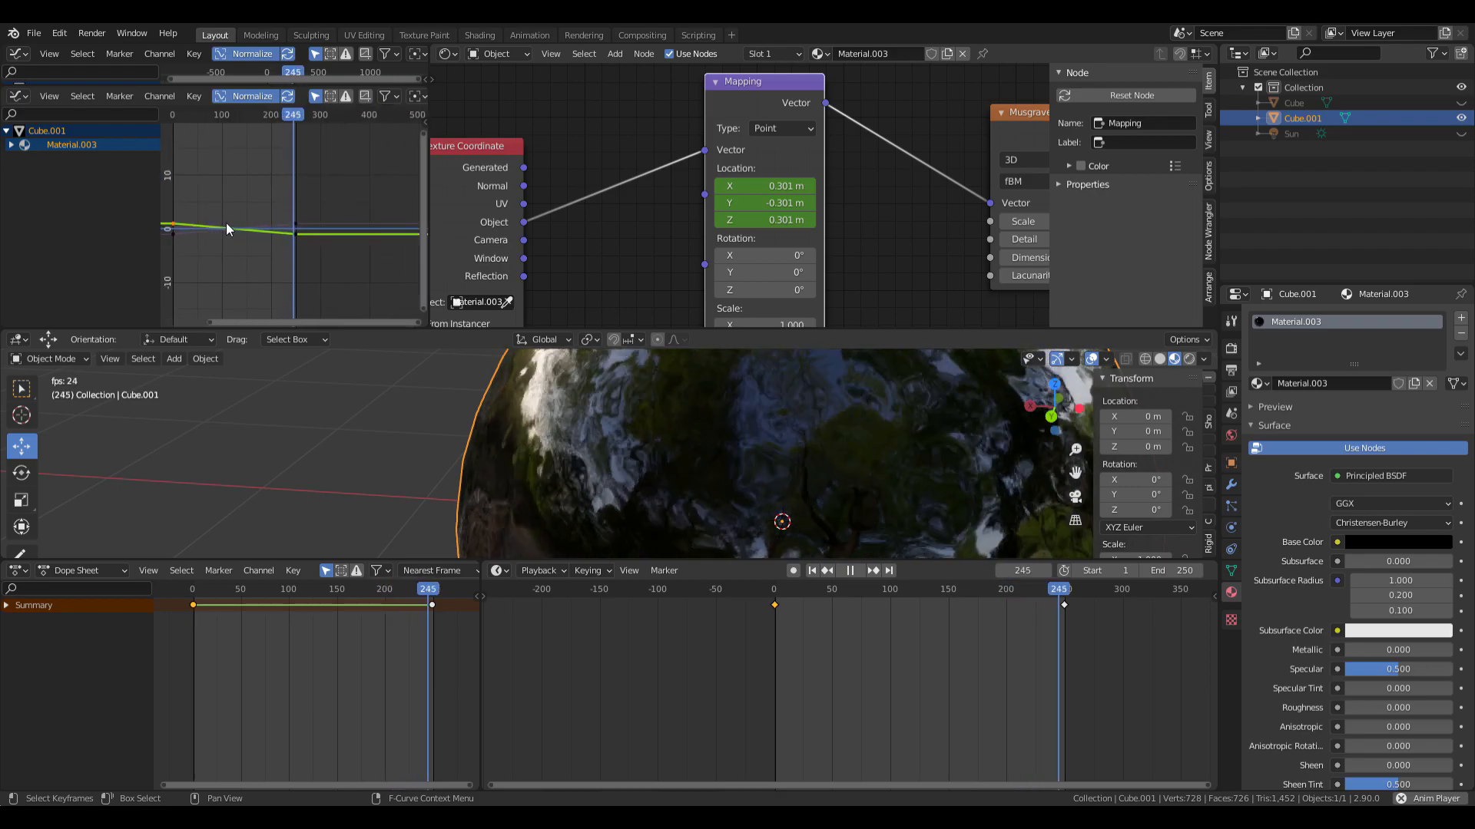
pyautogui.scroll(5, 290, 232)
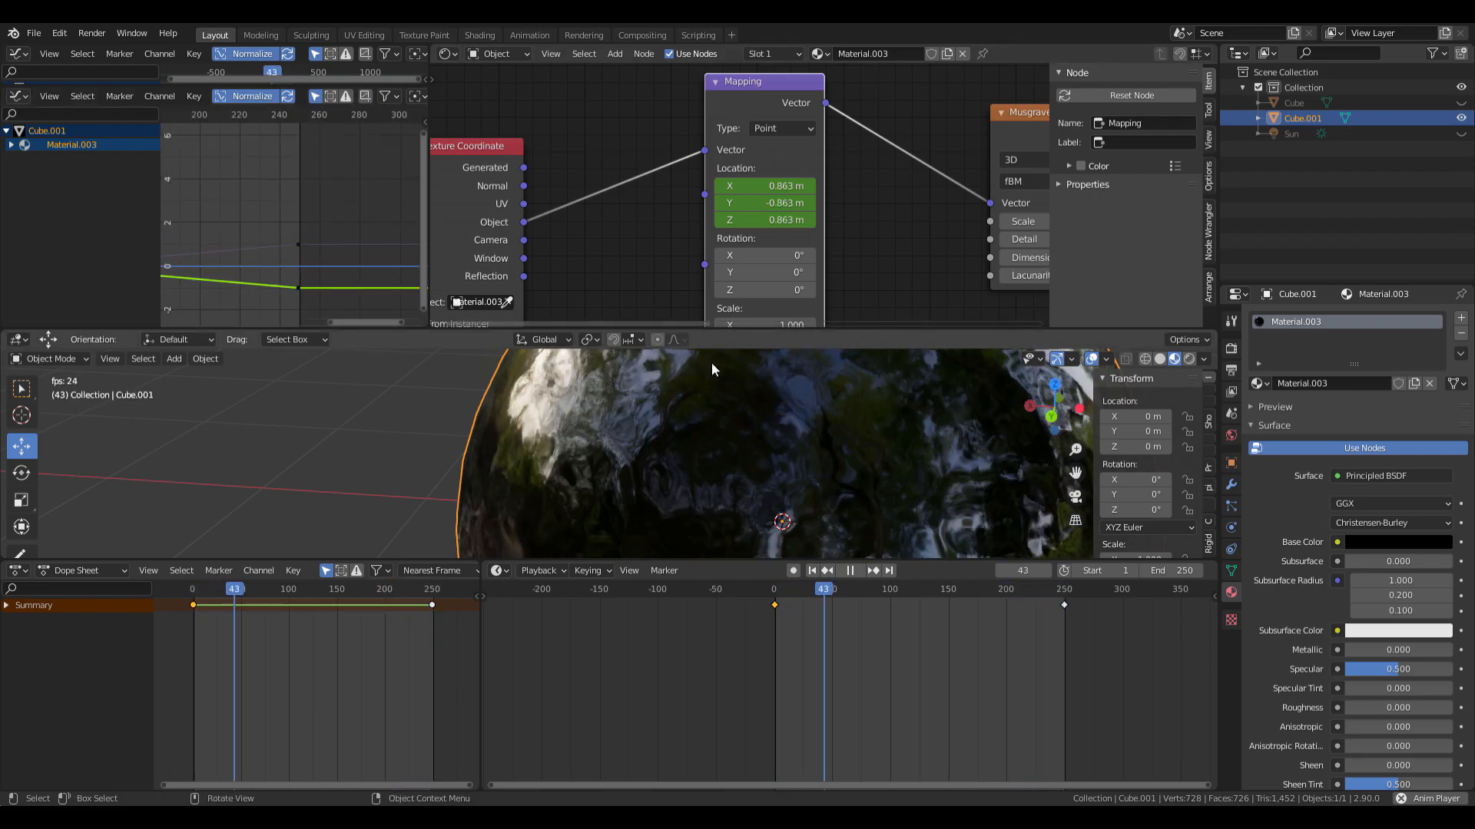
# Watch the whole sphere during playback from farther away and review the slope of its F-curves between the keyframes.
pyautogui.keyDown('shift'); pyautogui.moveTo(714, 433); pyautogui.dragTo(633, 440, button='middle'); pyautogui.keyUp('shift')
pyautogui.scroll(-5, 642, 444)
pyautogui.scroll(5, 592, 426)
pyautogui.scroll(-3, 592, 426)
pyautogui.scroll(-5, 586, 435)
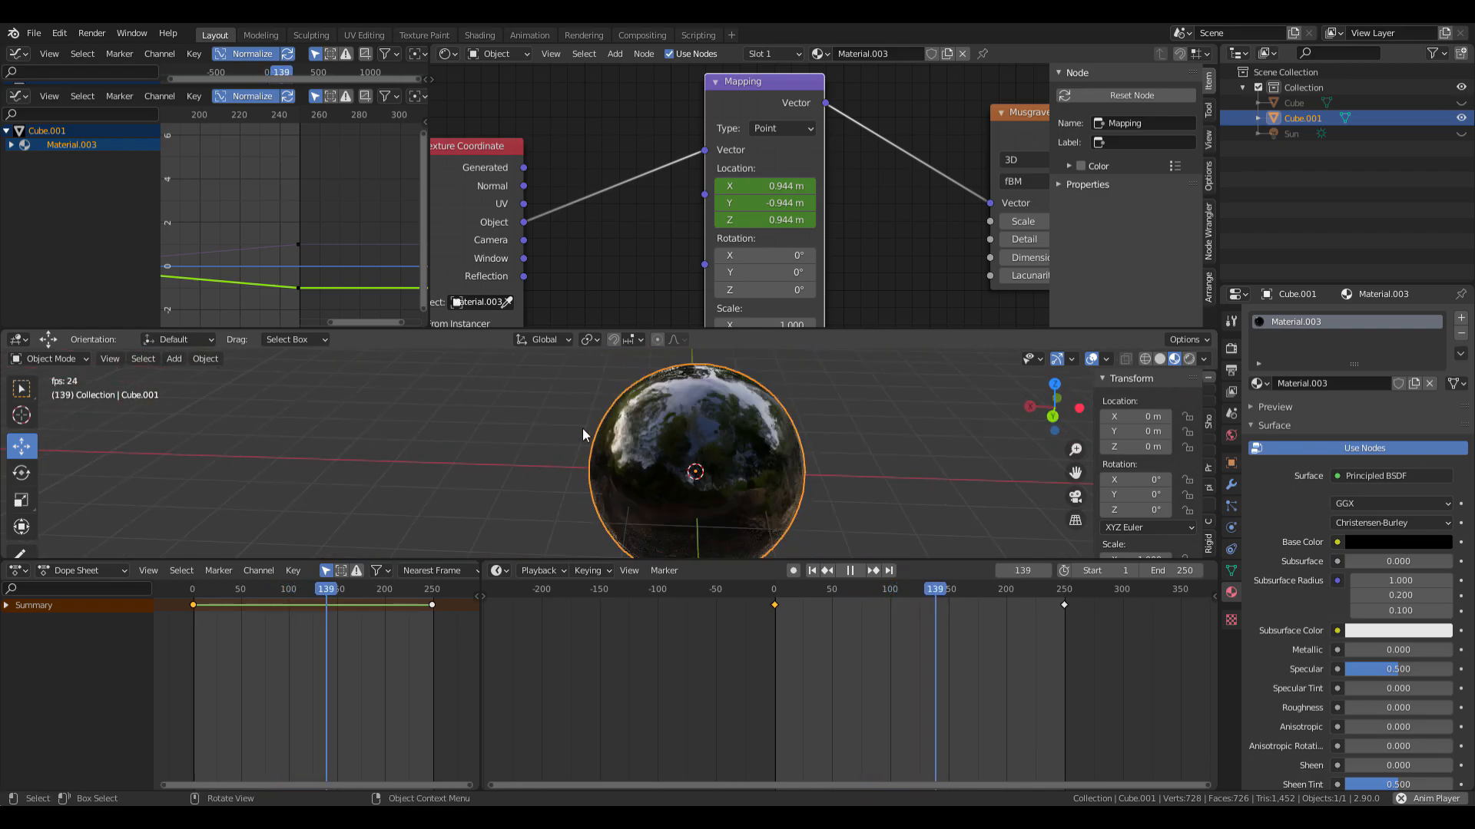
pyautogui.scroll(-1, 278, 246)
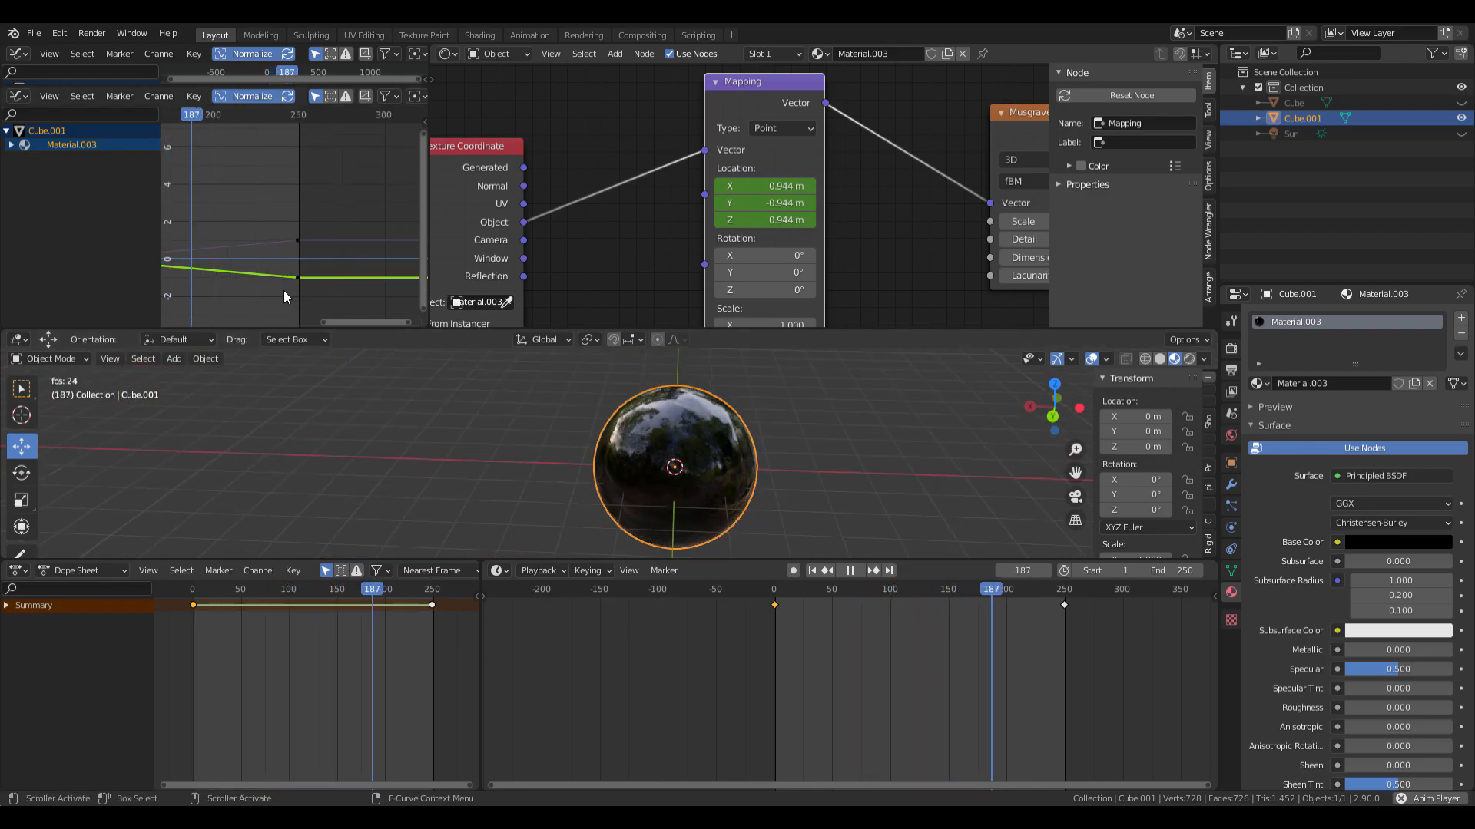
pyautogui.moveTo(287, 295); pyautogui.dragTo(214, 286, button='middle')
pyautogui.scroll(-3, 224, 268)
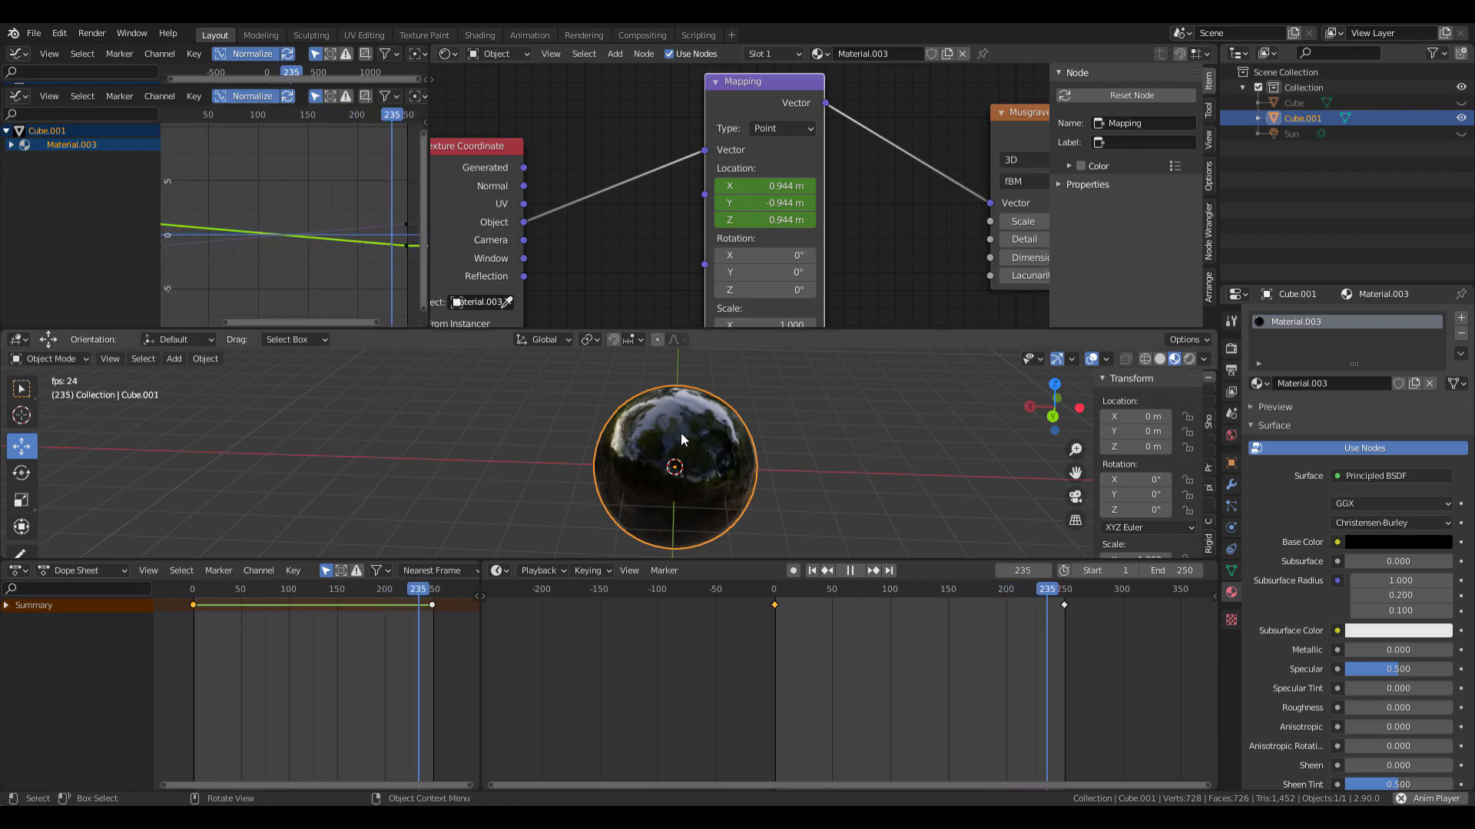
# Unhide the original Cube sphere, stop playback and move it along X to about 5.74 m, beside Cube.001.
pyautogui.click(1460, 102)
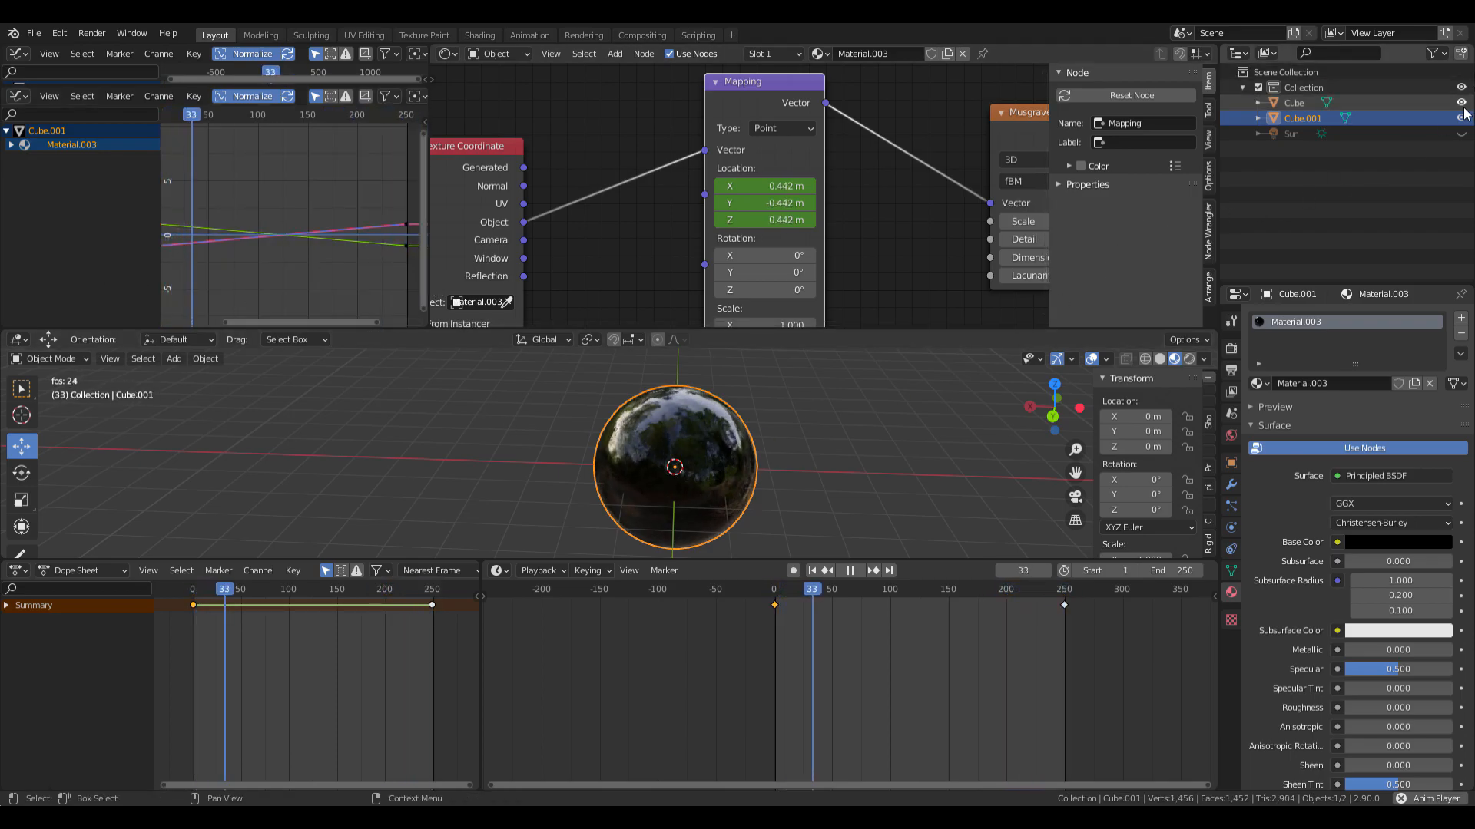
pyautogui.click(655, 458)
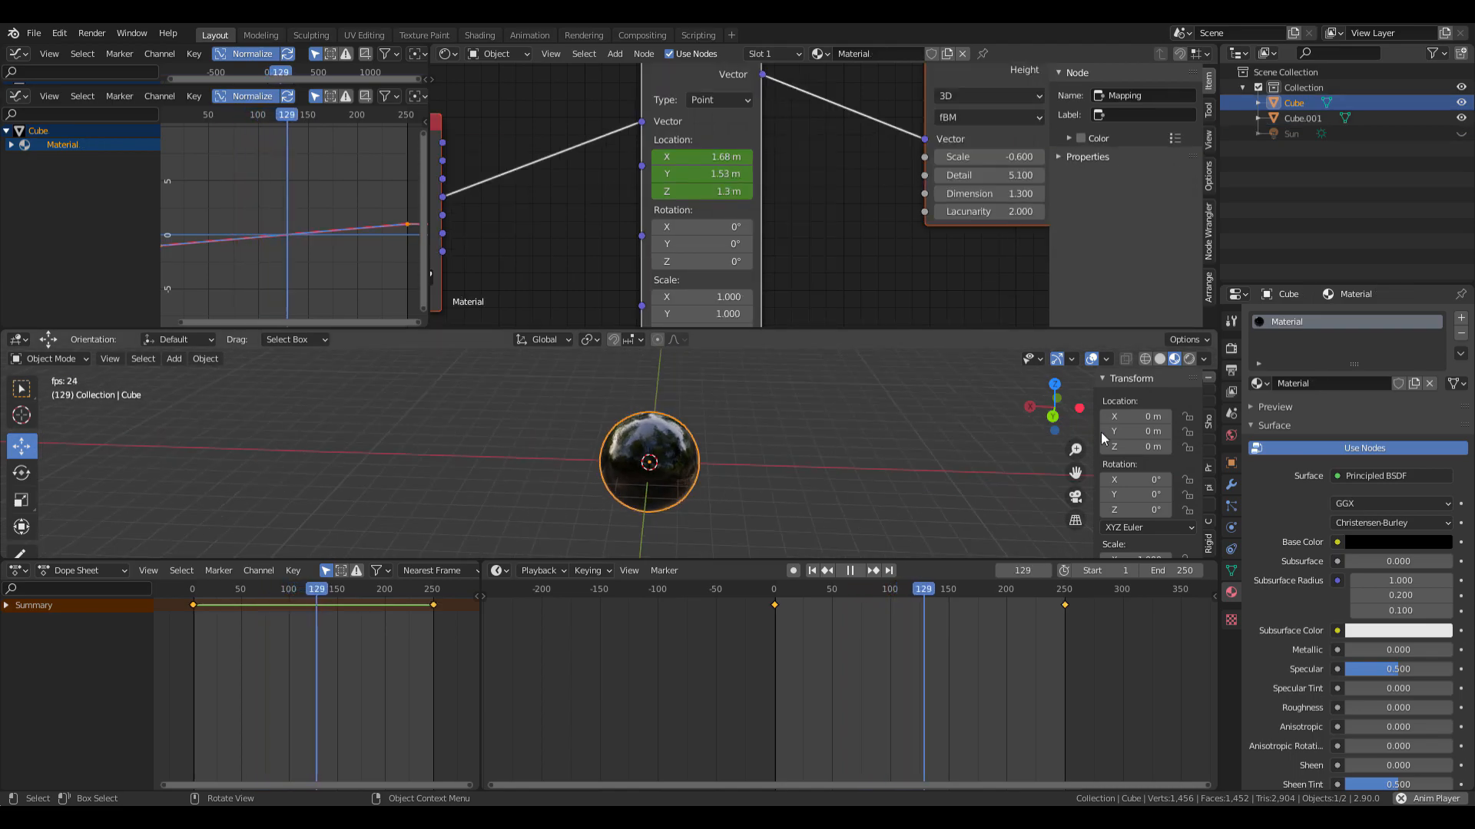
pyautogui.click(850, 570)
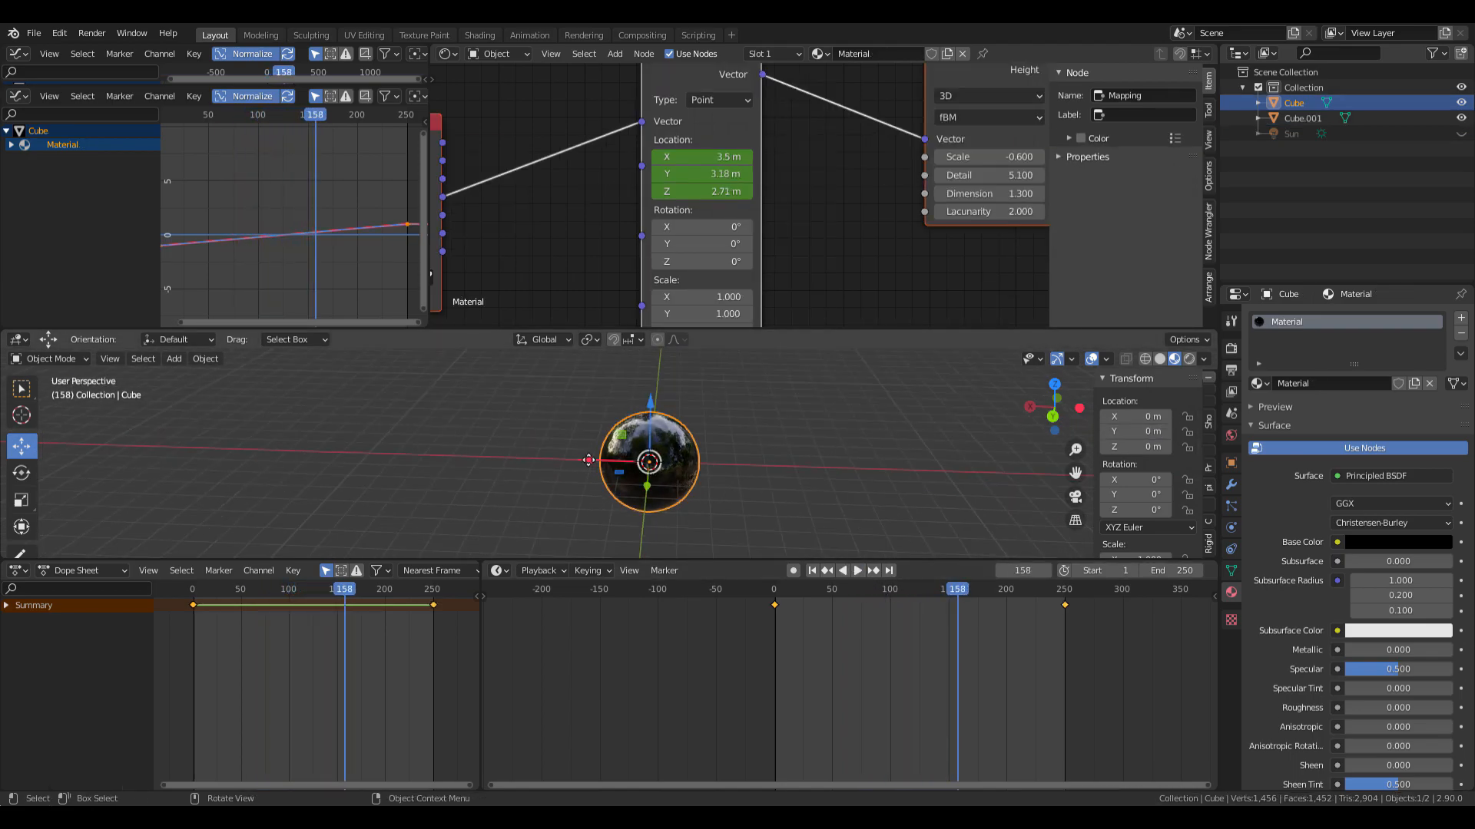
pyautogui.moveTo(589, 464); pyautogui.dragTo(424, 467)
pyautogui.click(457, 474)
# Compare the F-curves of Cube and Cube.001, and play the animation to view both spheres' reflections side by side.
pyautogui.scroll(-5, 282, 284)
pyautogui.moveTo(284, 278); pyautogui.dragTo(329, 268, button='middle')
pyautogui.scroll(5, 329, 265)
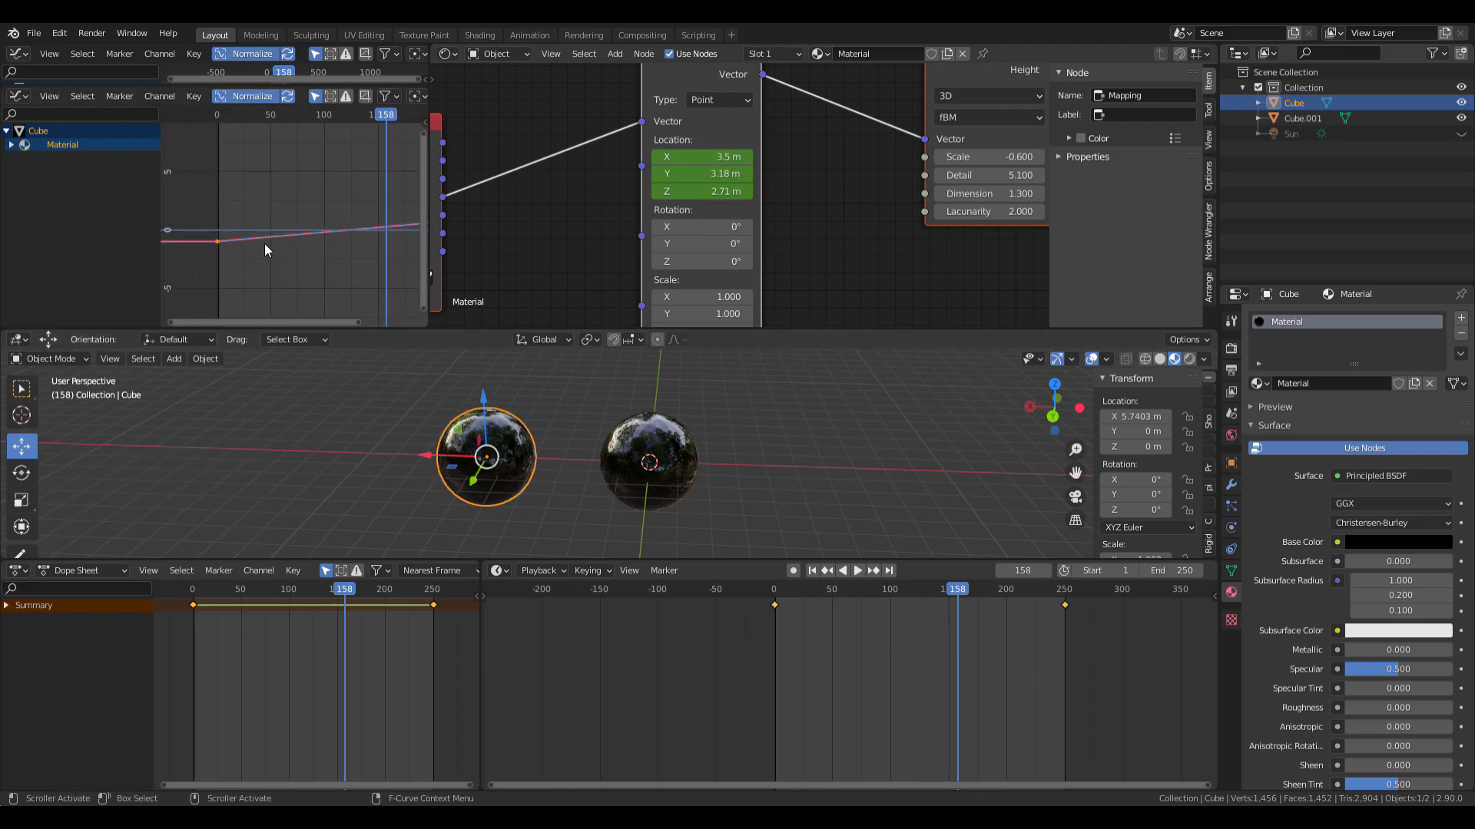
pyautogui.scroll(-3, 244, 261)
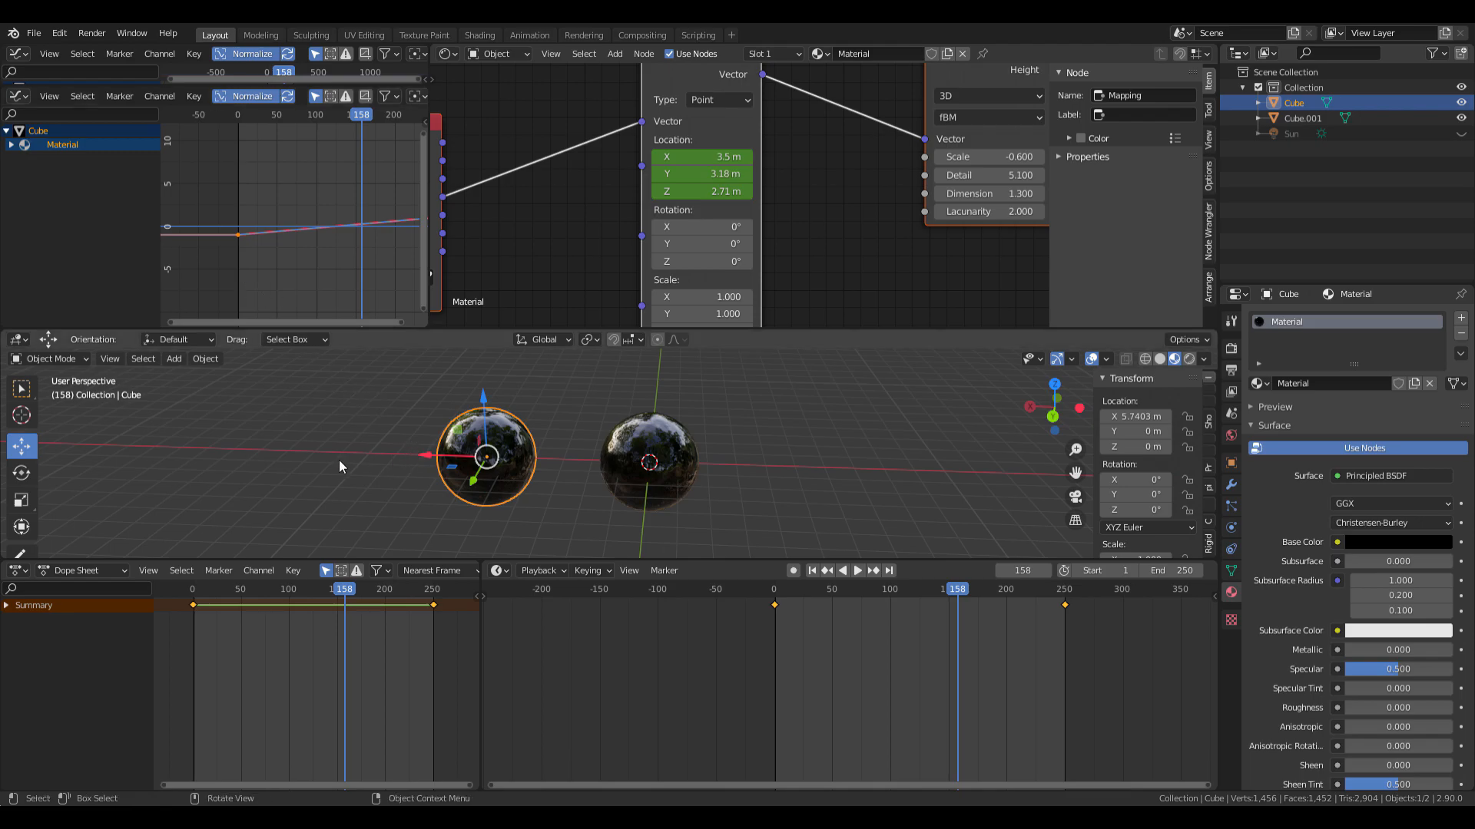
pyautogui.click(646, 472)
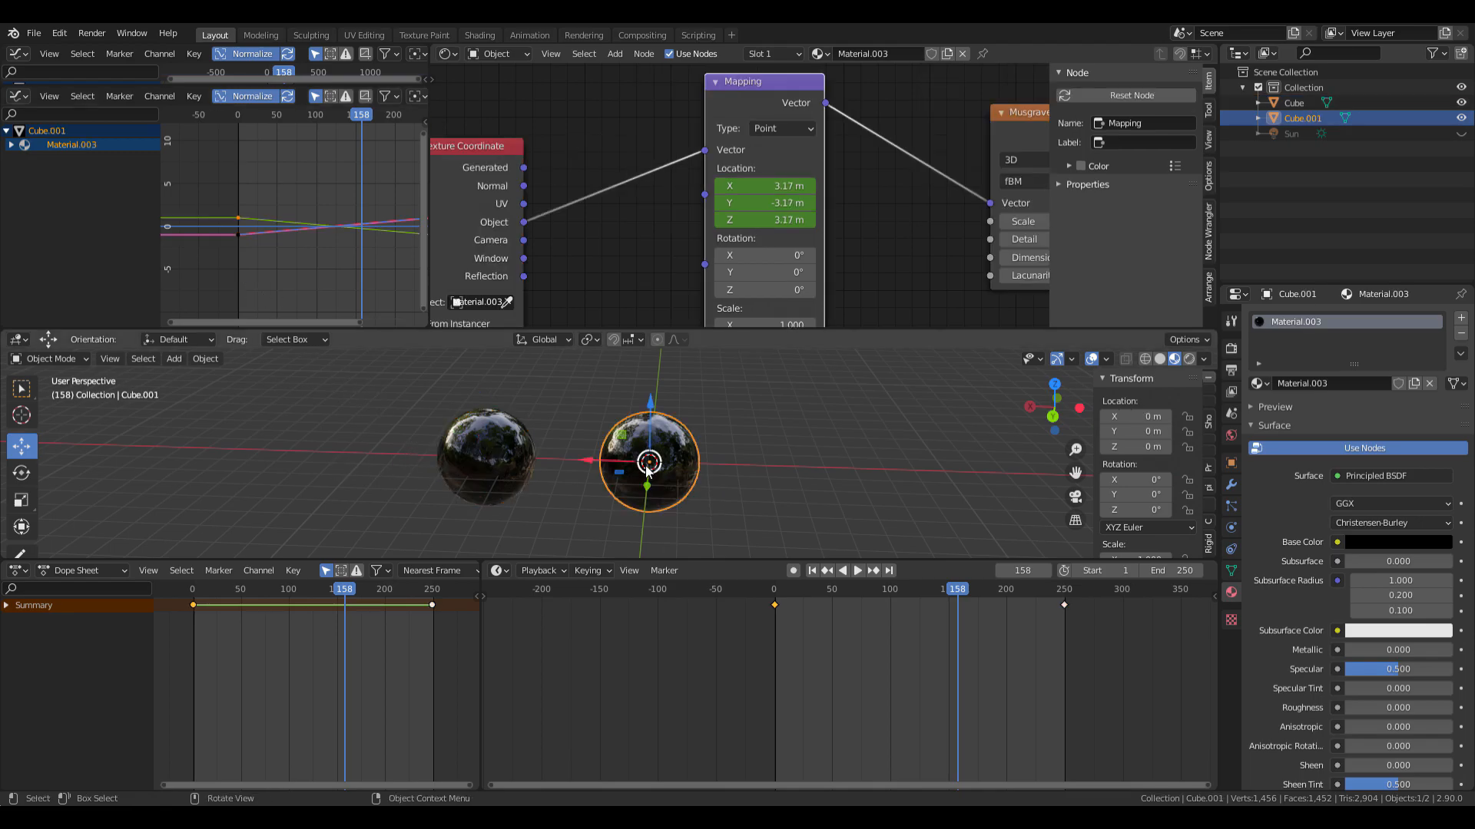
pyautogui.scroll(4, 646, 471)
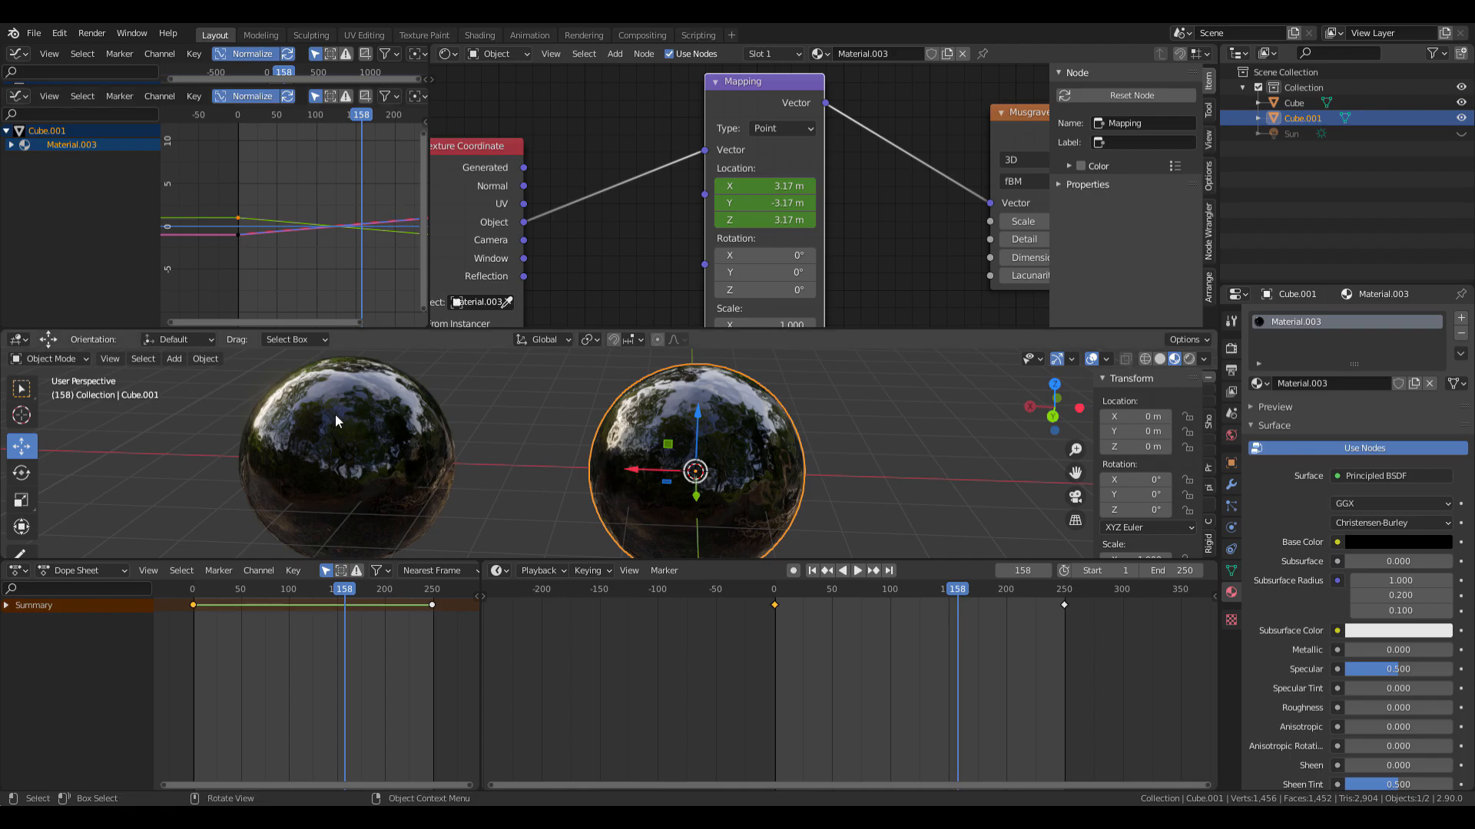
pyautogui.click(370, 426)
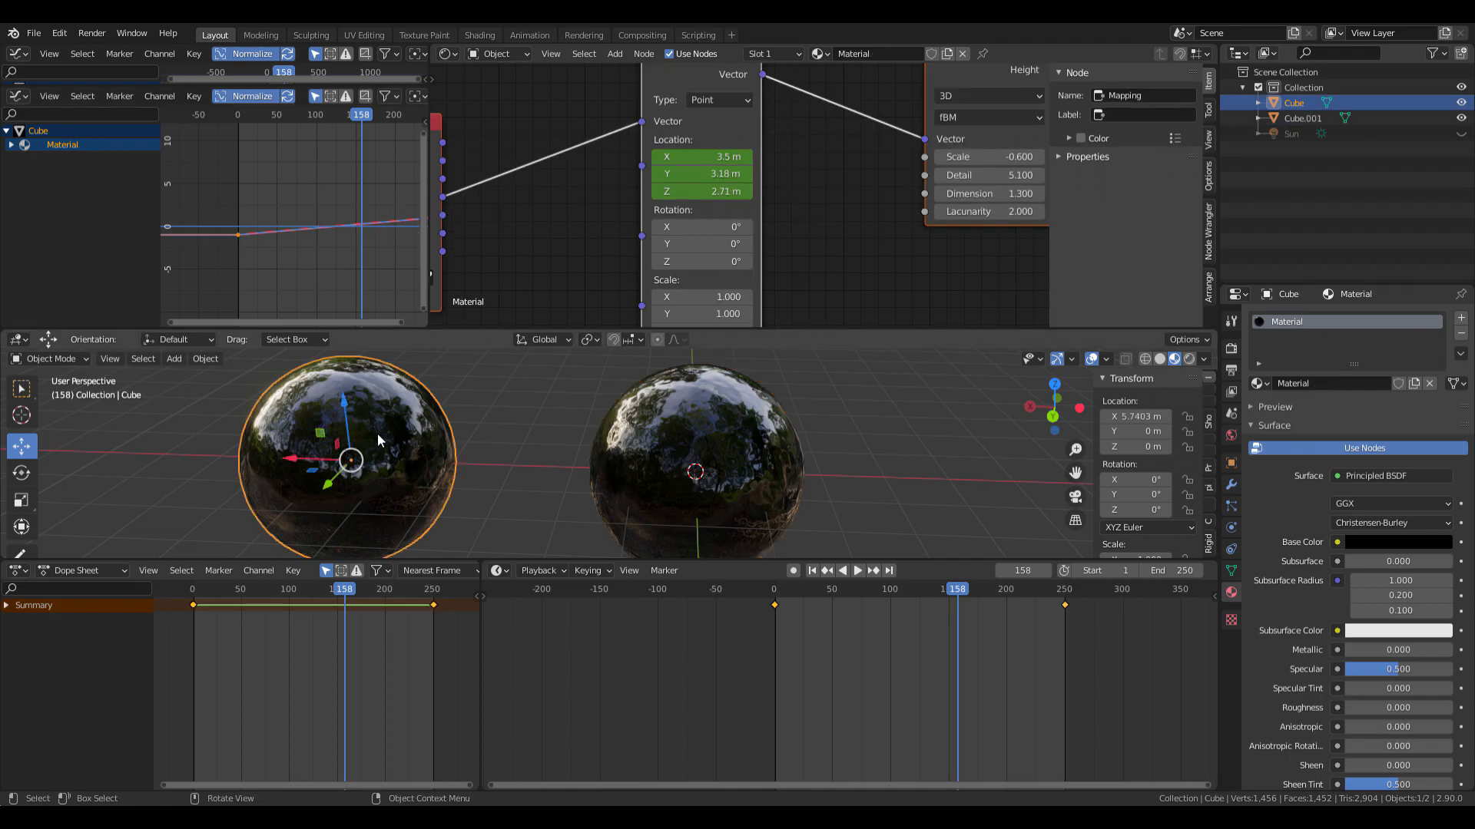
pyautogui.click(858, 574)
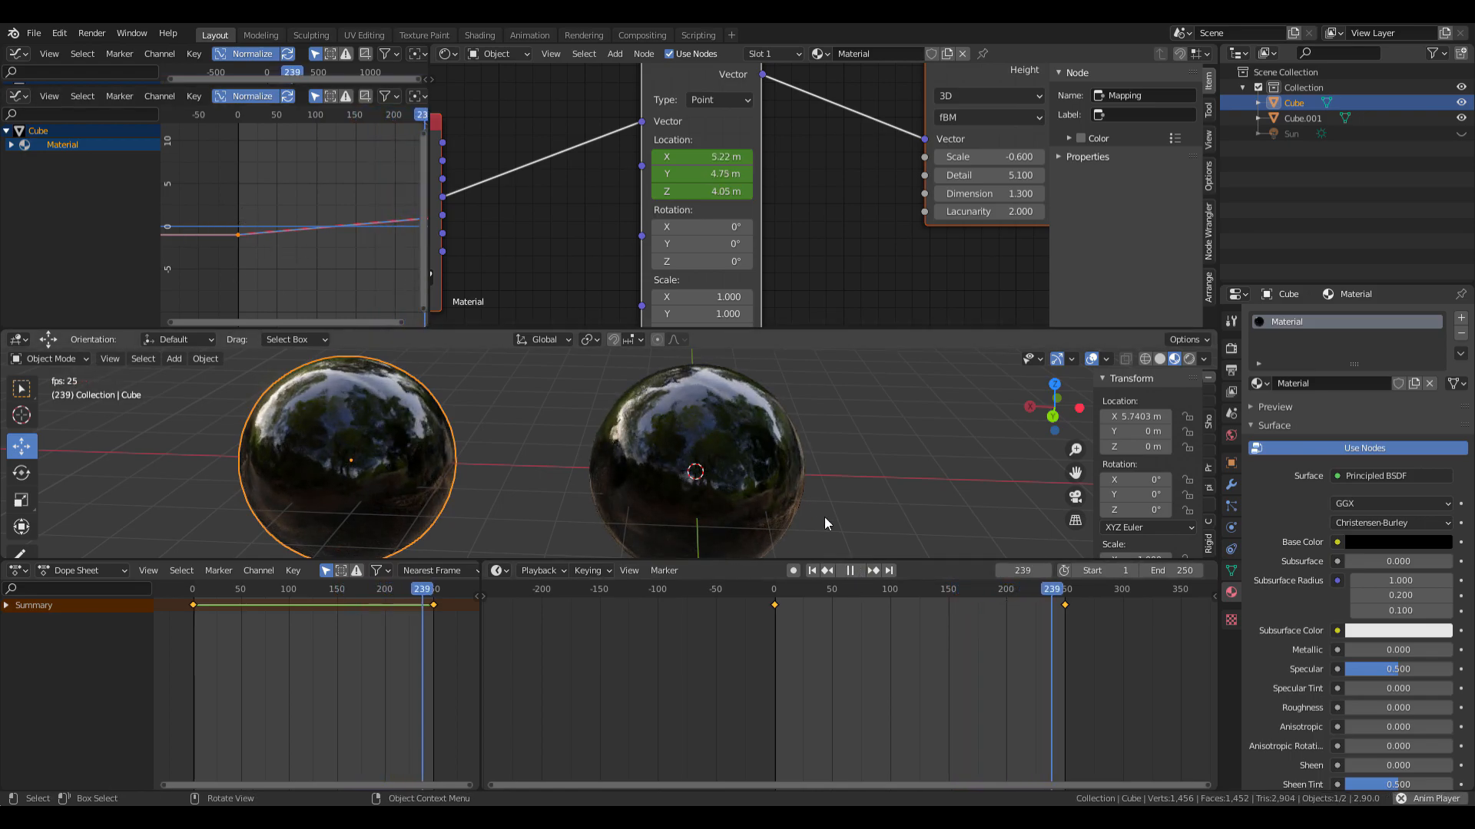
pyautogui.click(853, 571)
# Select all of Cube.001's Mapping Location keyframes in the Graph Editor and apply Linear interpolation to them again.
pyautogui.click(778, 486)
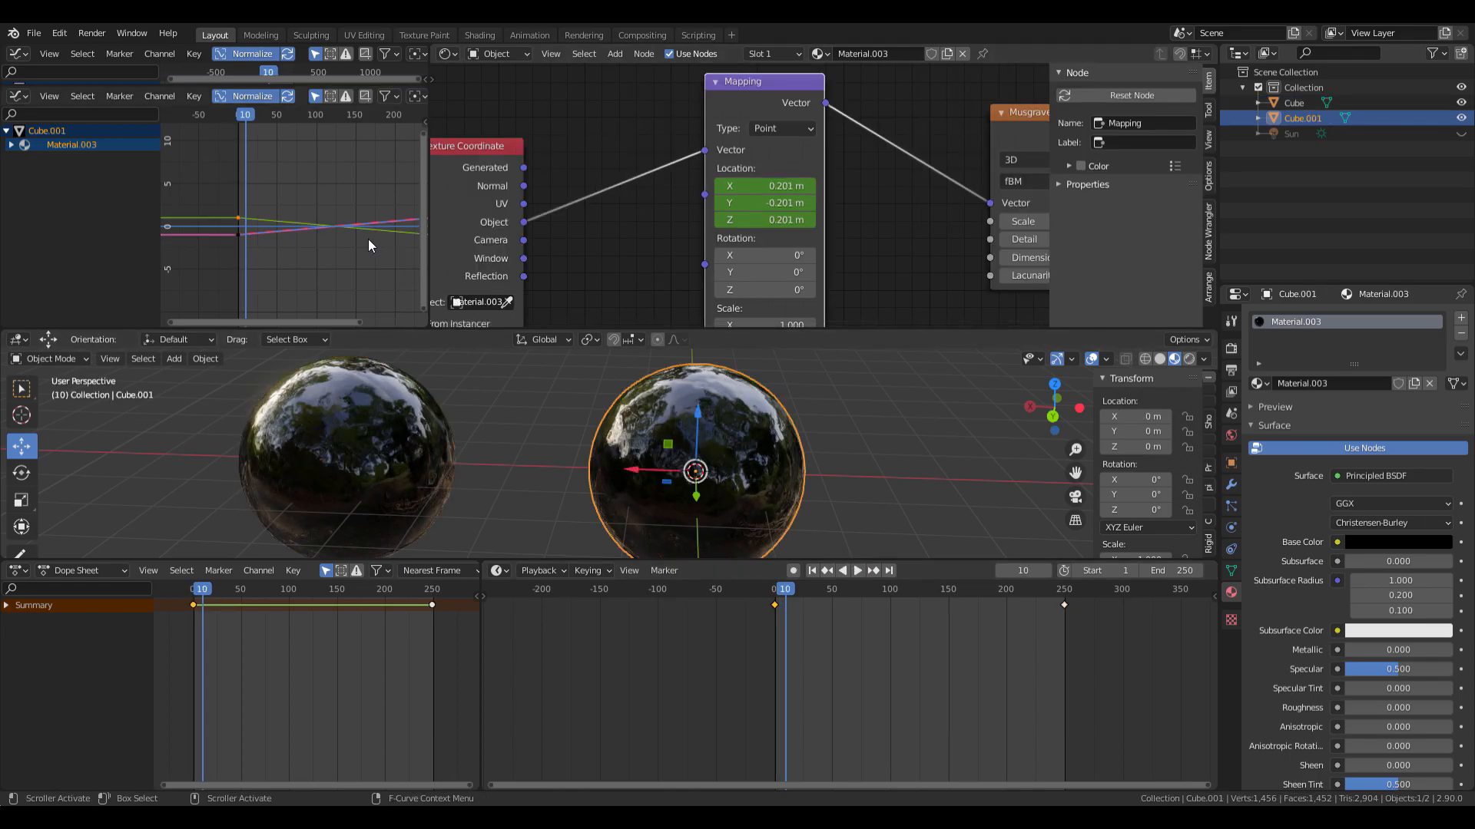
pyautogui.click(441, 459)
pyautogui.click(661, 437)
pyautogui.scroll(2, 829, 215)
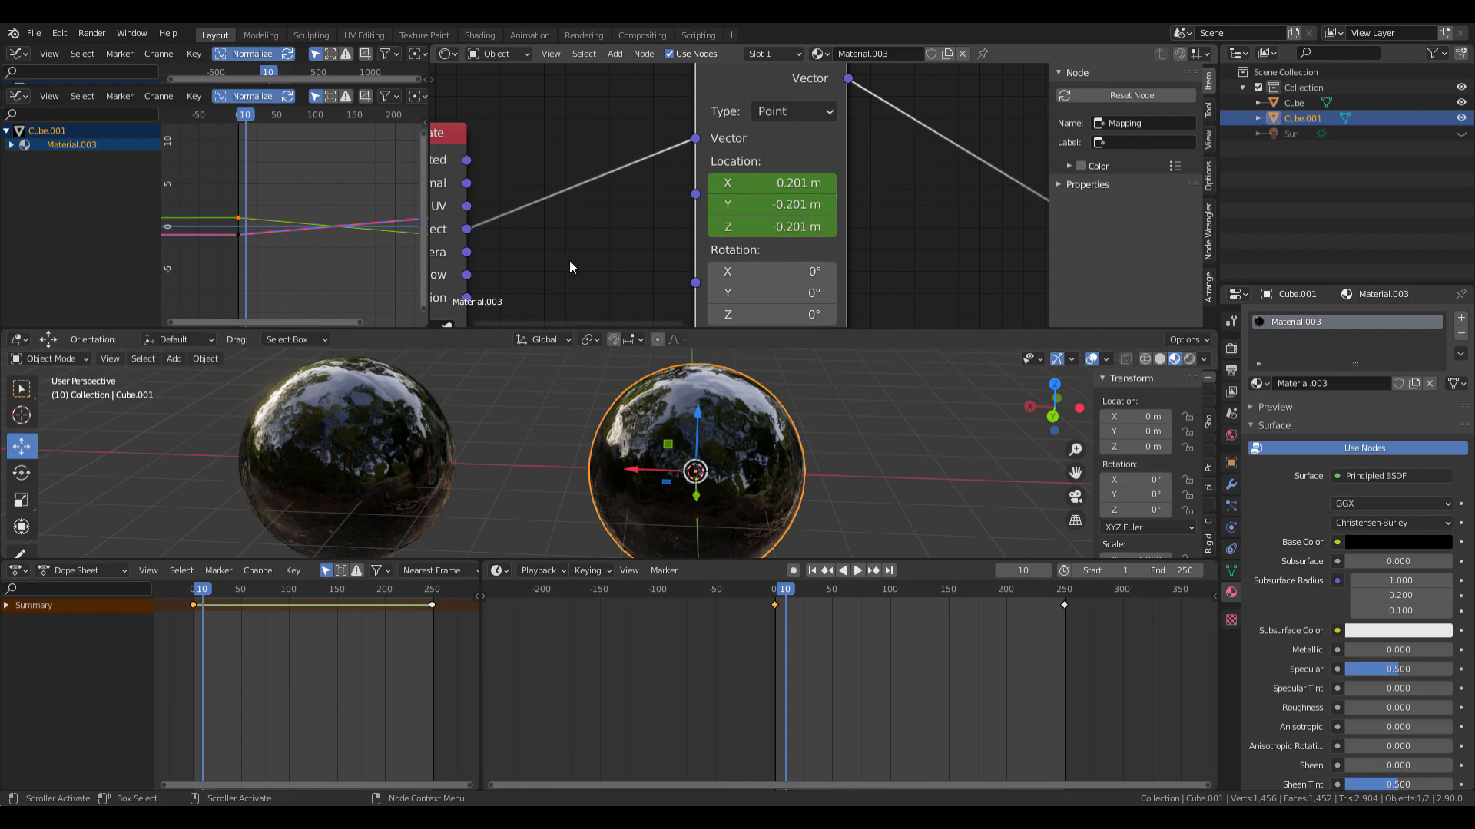
pyautogui.scroll(-1, 287, 212)
pyautogui.scroll(-1, 287, 212)
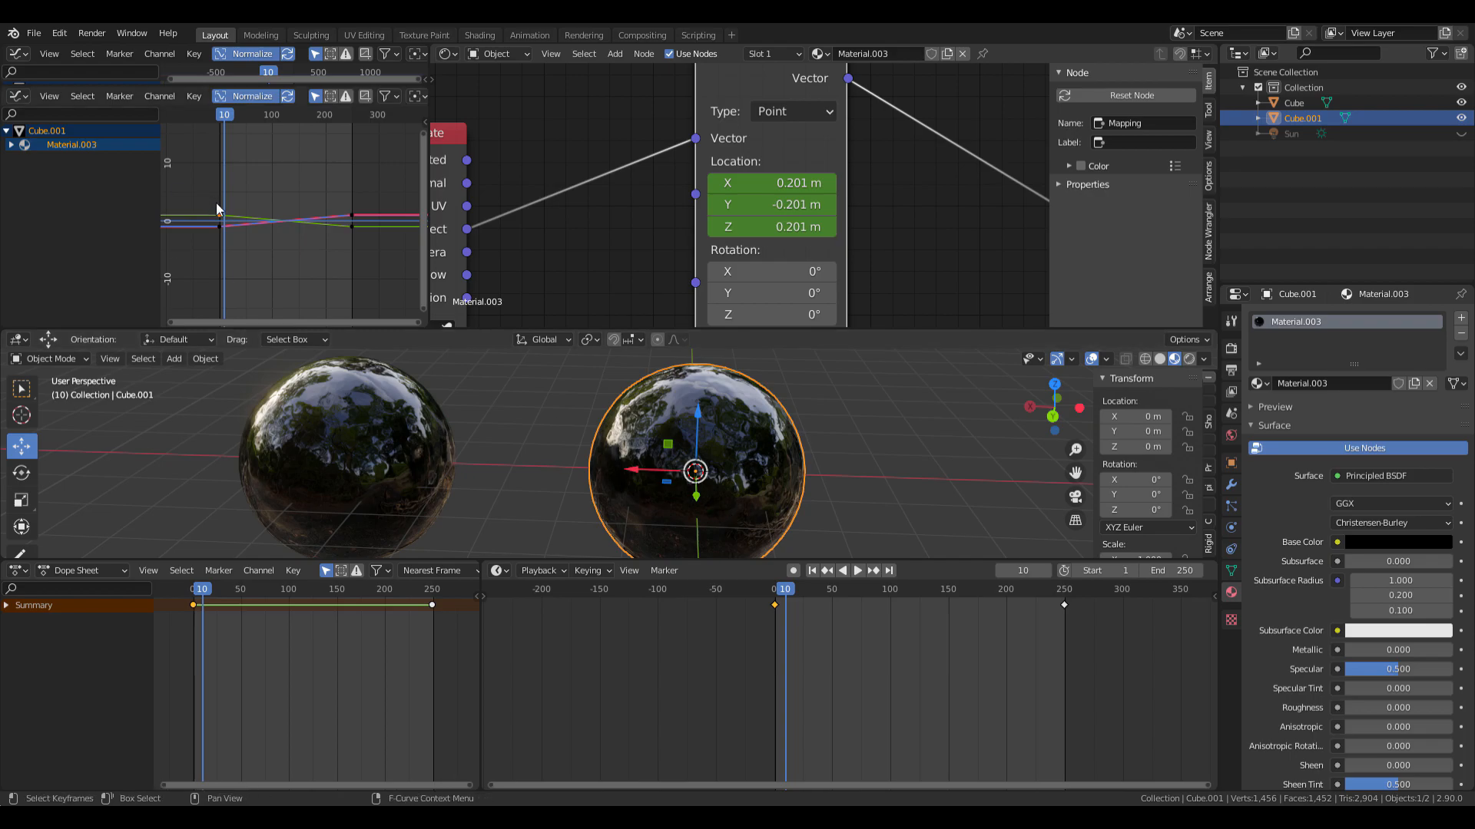
pyautogui.scroll(1, 218, 183)
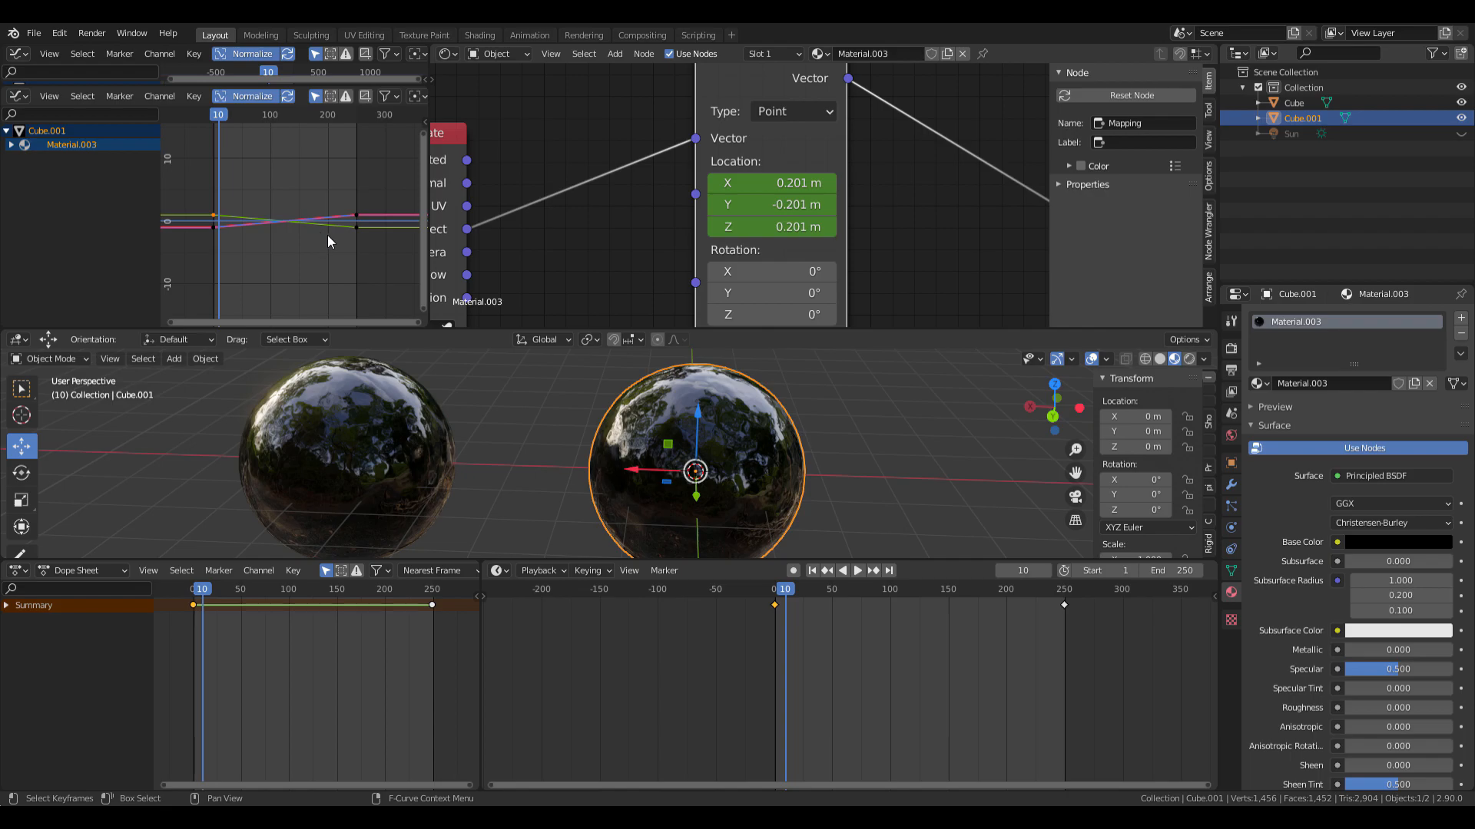
pyautogui.moveTo(385, 253); pyautogui.dragTo(187, 169)
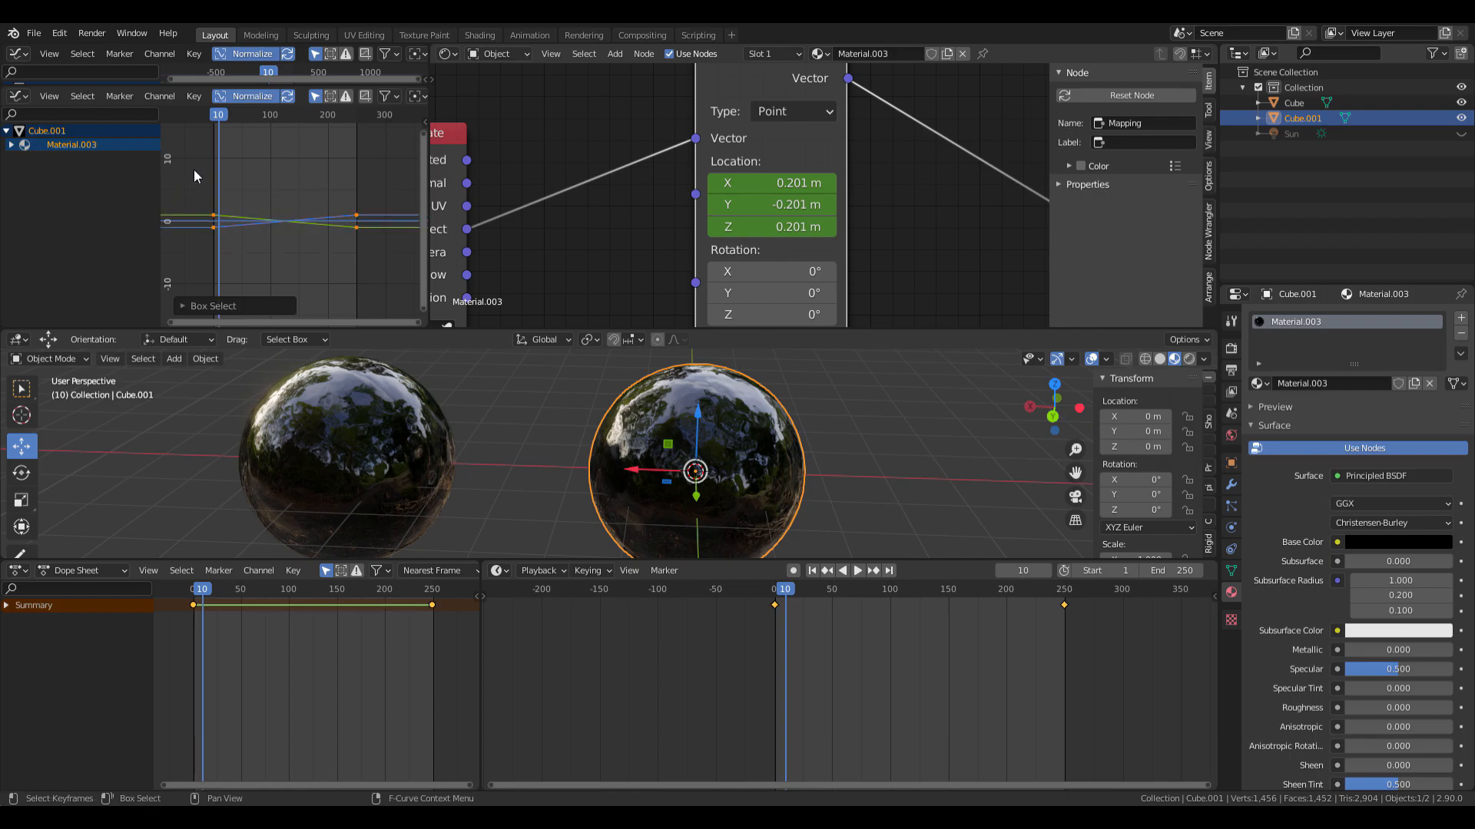
pyautogui.click(192, 96)
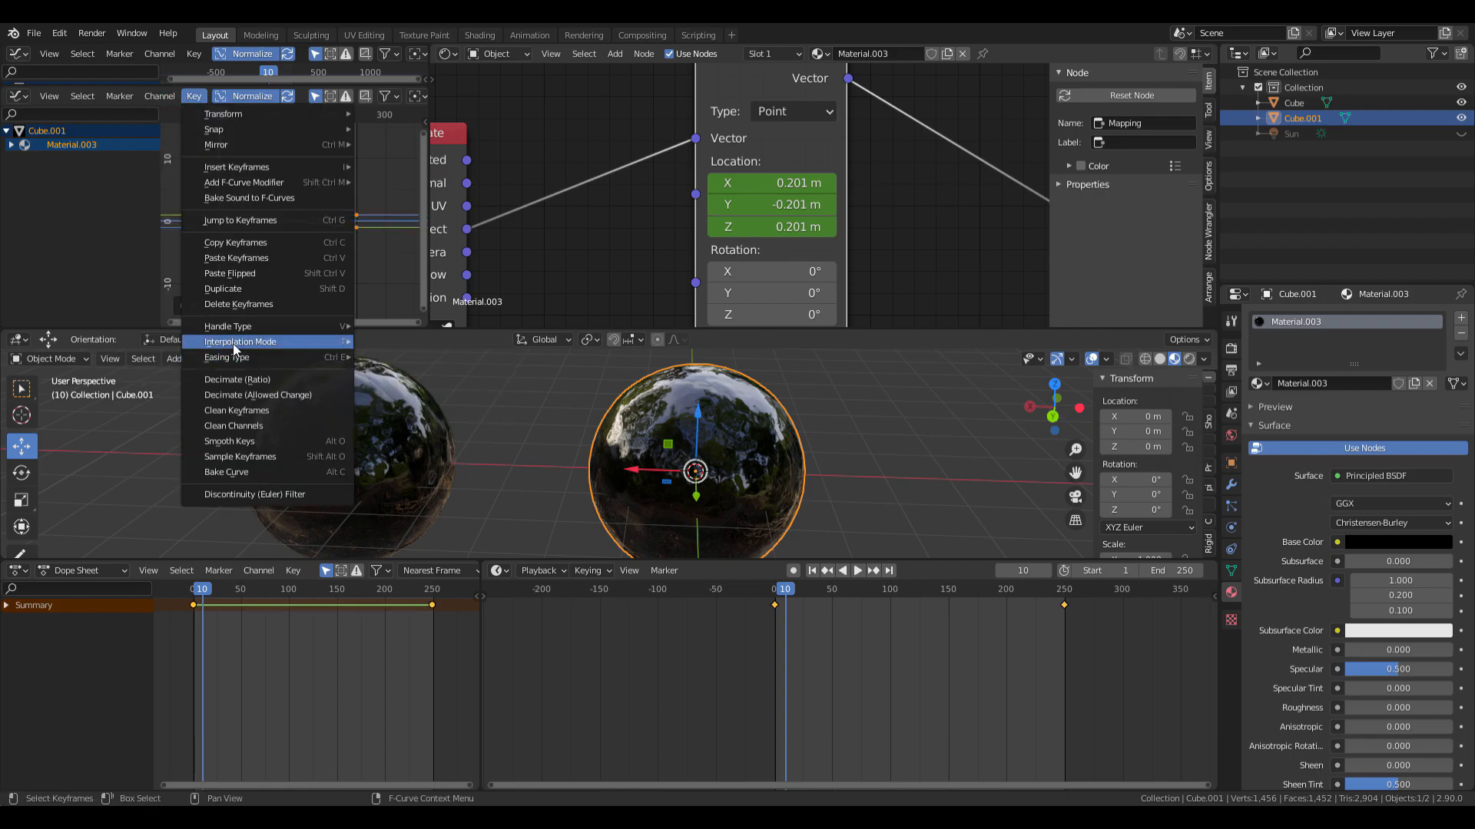
pyautogui.moveTo(238, 342)
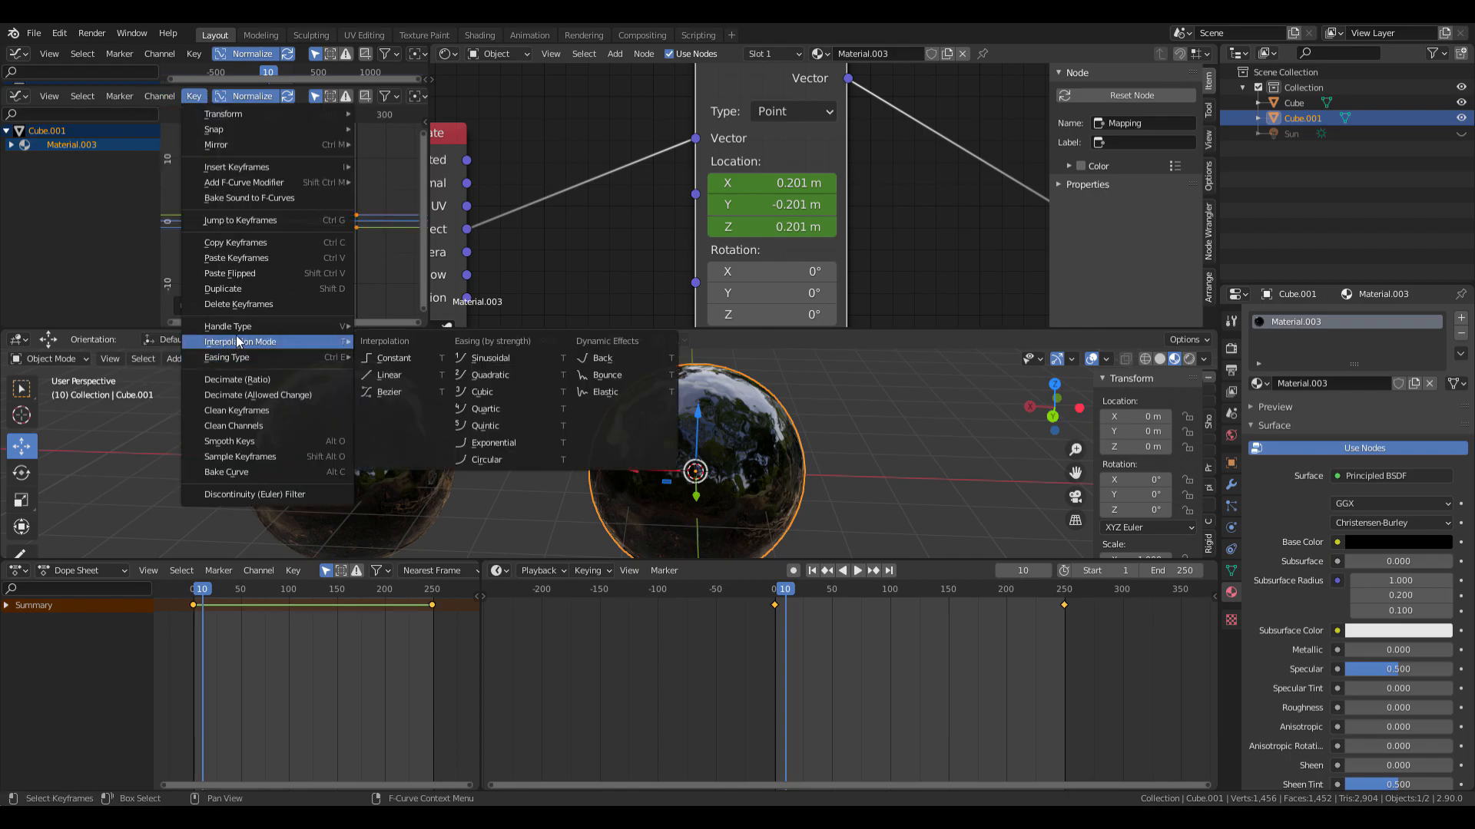
pyautogui.click(390, 376)
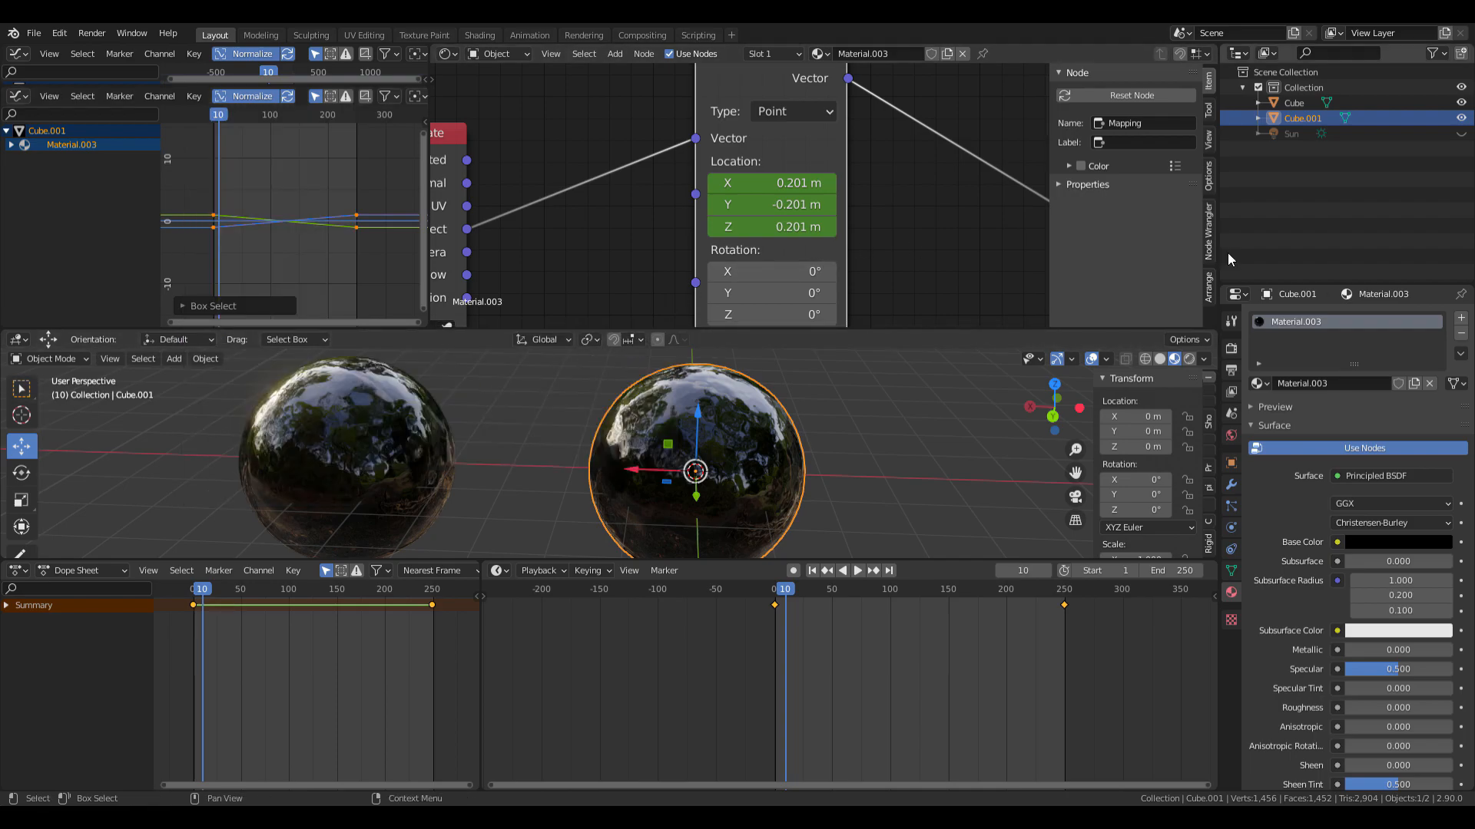